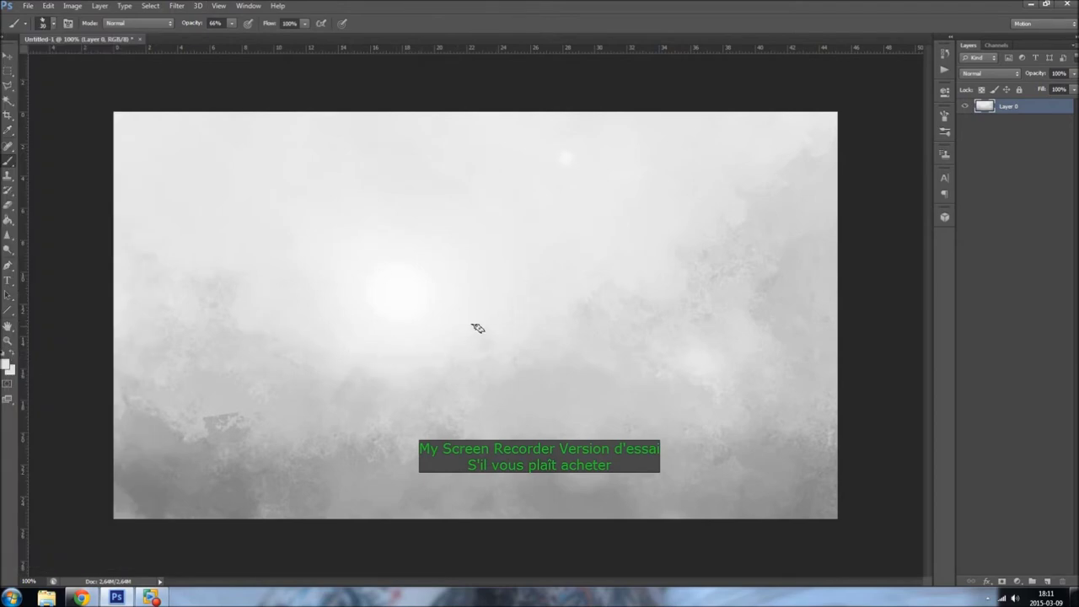
# Step: Paint dark diagonal wing strokes in the upper left and a dark horizontal streak at right
pyautogui.moveTo(331, 335)
pyautogui.mouseDown()
pyautogui.moveTo(210, 323)
pyautogui.moveTo(307, 288)
pyautogui.mouseUp()
pyautogui.moveTo(830, 221); pyautogui.dragTo(600, 200)
pyautogui.moveTo(118, 312); pyautogui.dragTo(132, 211)
pyautogui.moveTo(489, 91); pyautogui.dragTo(233, 173)
pyautogui.moveTo(126, 303)
pyautogui.mouseDown()
pyautogui.moveTo(264, 263)
pyautogui.moveTo(421, 181)
pyautogui.mouseUp()
pyautogui.moveTo(152, 285); pyautogui.dragTo(286, 213)
# Step: Lay light and dark strokes across the lower canvas and sketch a darkened oval at lower left
pyautogui.moveTo(391, 371)
pyautogui.mouseDown()
pyautogui.moveTo(244, 418)
pyautogui.moveTo(792, 421)
pyautogui.mouseUp()
pyautogui.moveTo(741, 447)
pyautogui.mouseDown()
pyautogui.moveTo(245, 438)
pyautogui.moveTo(486, 422)
pyautogui.moveTo(287, 456)
pyautogui.moveTo(455, 489)
pyautogui.mouseUp()
pyautogui.moveTo(304, 455); pyautogui.dragTo(422, 472)
pyautogui.click(7, 365)
pyautogui.press('Return')
pyautogui.moveTo(282, 466); pyautogui.dragTo(437, 477)
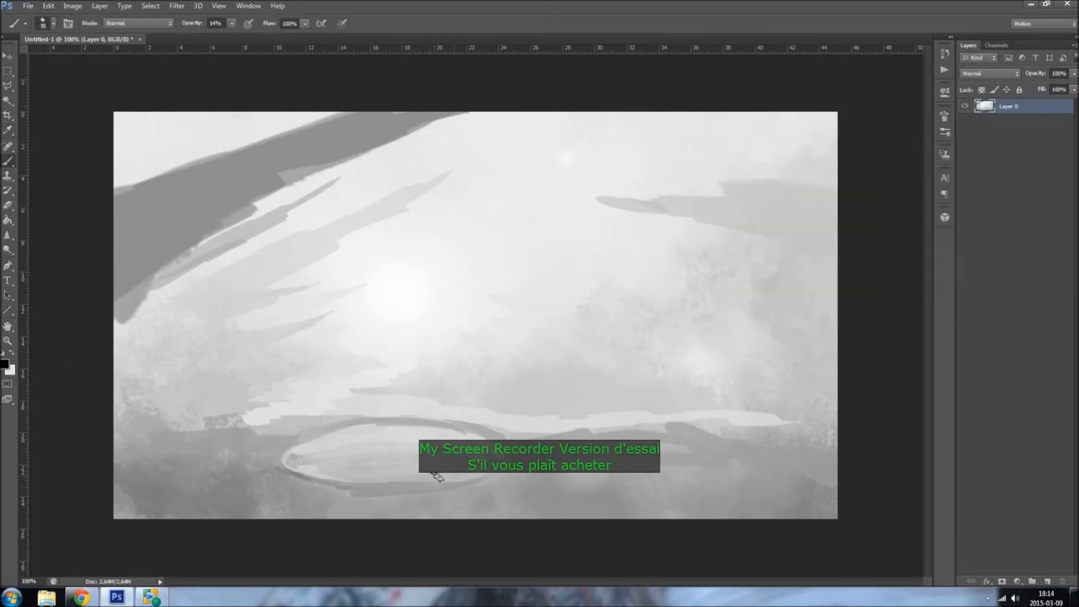
# Step: Dab a soft light circle for the pod, then add a dark right-sky streak and a wide dark bottom band
pyautogui.moveTo(327, 479); pyautogui.dragTo(505, 482)
pyautogui.press('x')
pyautogui.click(256, 349)
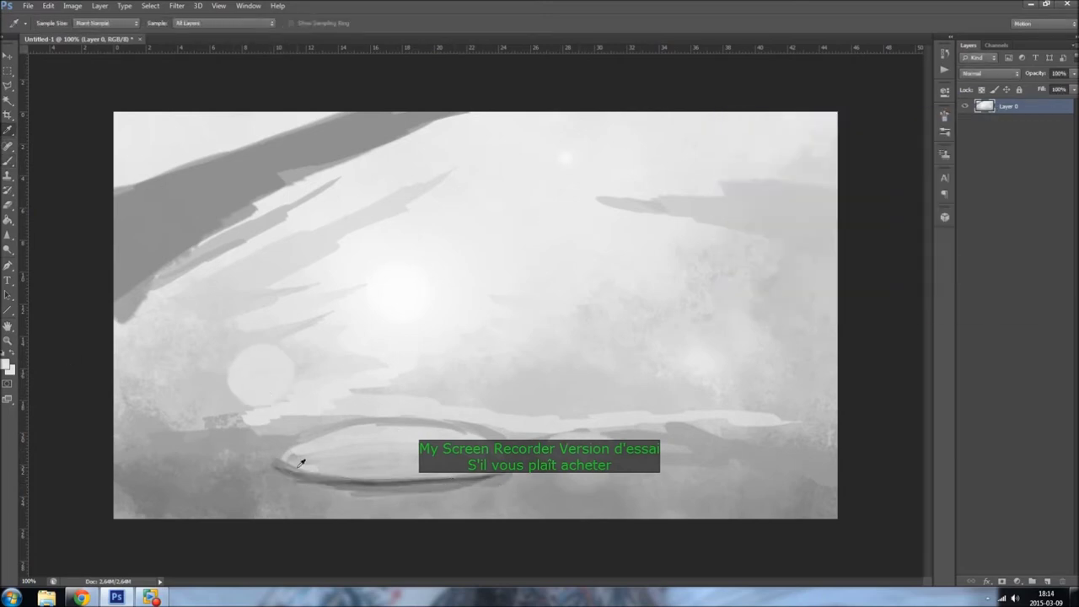
pyautogui.press('5')
pyautogui.press('6')
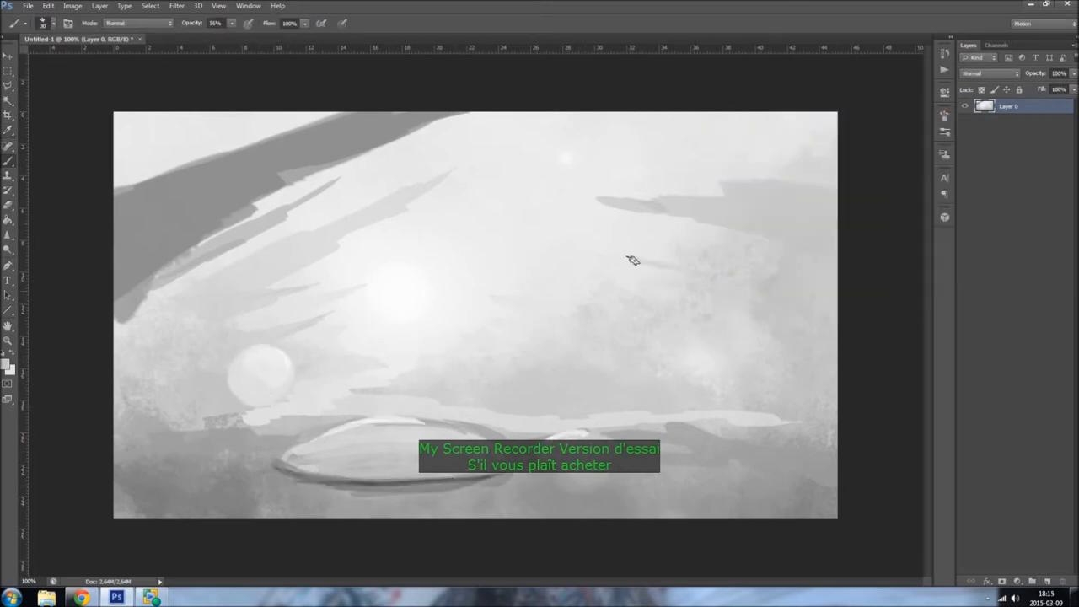
pyautogui.moveTo(582, 272); pyautogui.dragTo(700, 278)
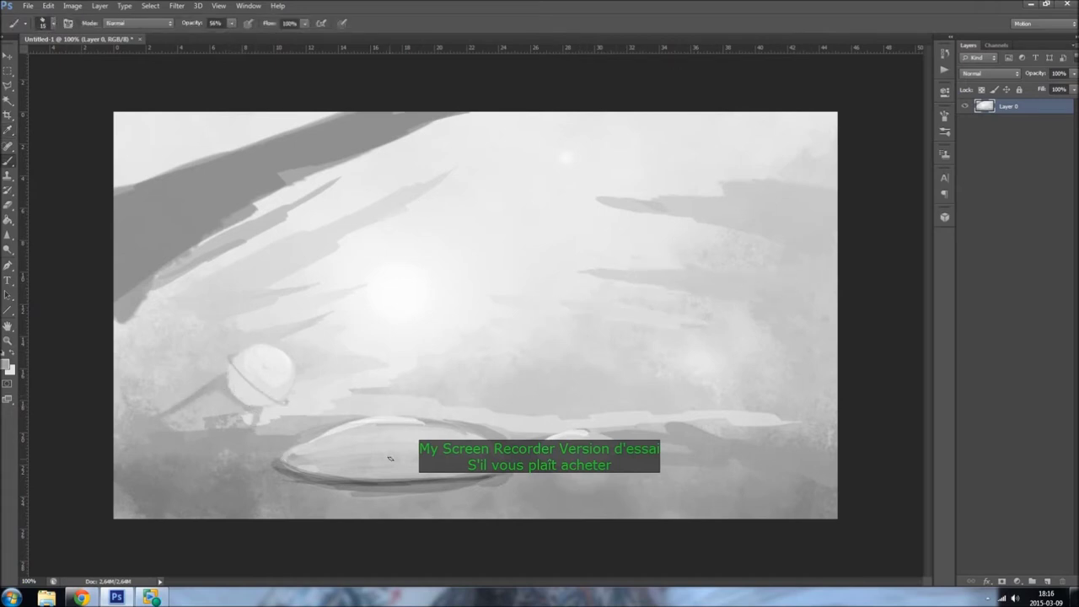
pyautogui.moveTo(286, 489); pyautogui.dragTo(843, 472)
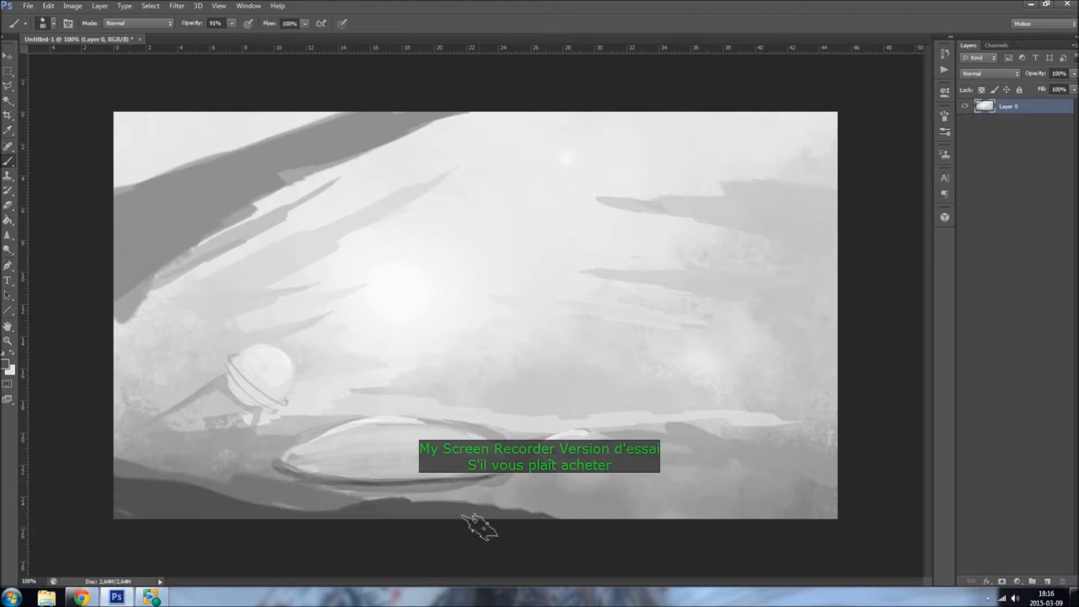
# Step: Stamp a ship silhouette near the top centre with a custom brush preset
pyautogui.press('9')
pyautogui.press('1')
pyautogui.rightClick(277, 453)
pyautogui.moveTo(362, 439); pyautogui.dragTo(438, 278)
pyautogui.hotkey('ctrl', 'z')
pyautogui.click(371, 426)
pyautogui.press('F5')
pyautogui.click(502, 177)
pyautogui.press('F5')
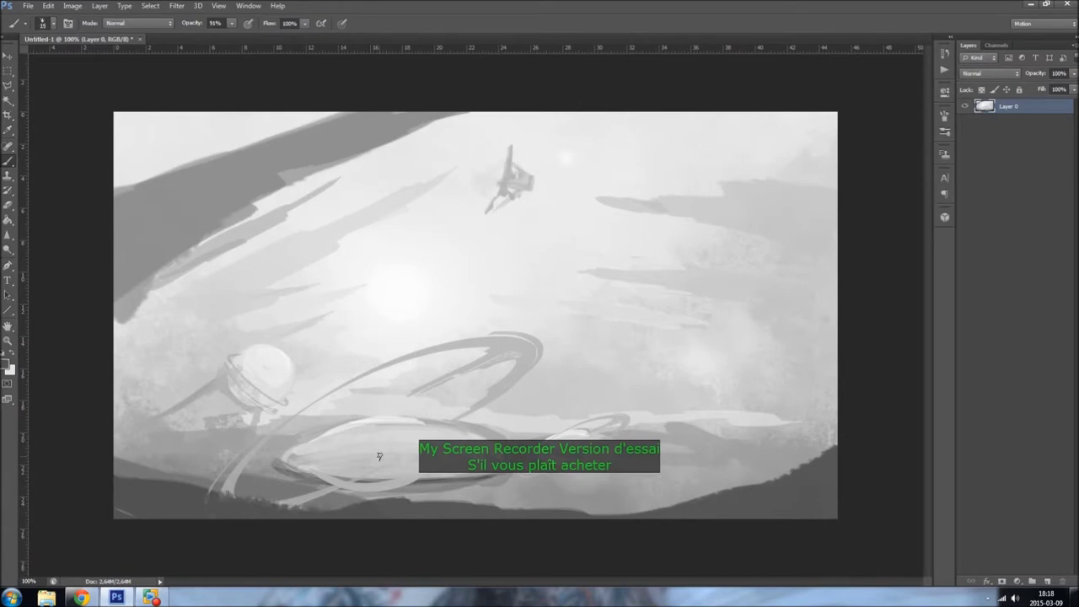
# Step: With a smaller, lower-opacity brush, paint a dark curved beam from lower left to centre
pyautogui.click(48, 22)
pyautogui.moveTo(124, 113); pyautogui.dragTo(127, 371)
pyautogui.doubleClick(29, 354)
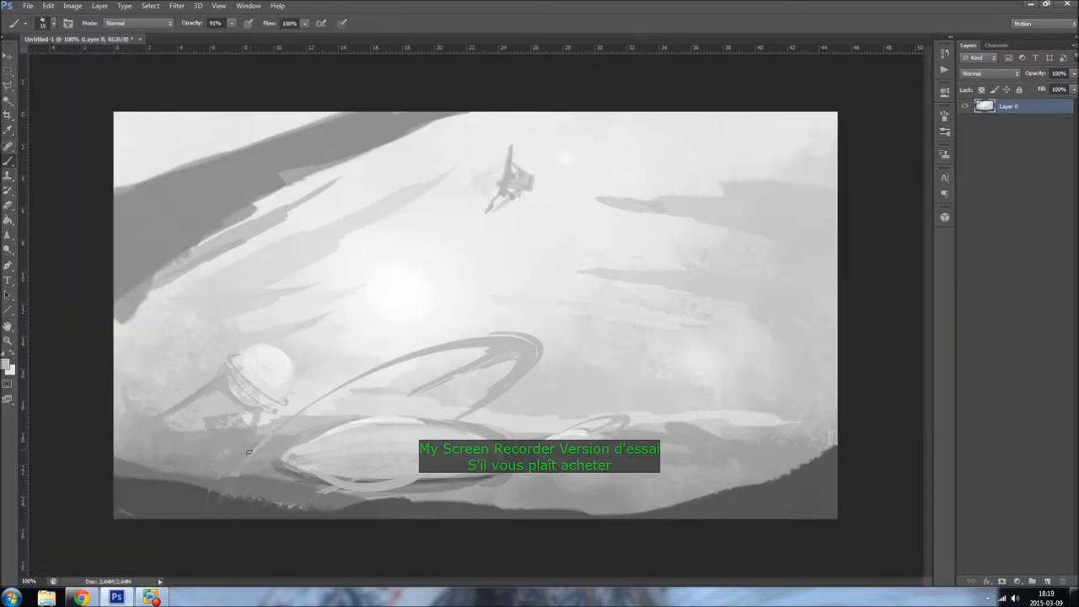
pyautogui.press(']')
pyautogui.press('2')
pyautogui.press('8')
pyautogui.moveTo(127, 476); pyautogui.dragTo(523, 344)
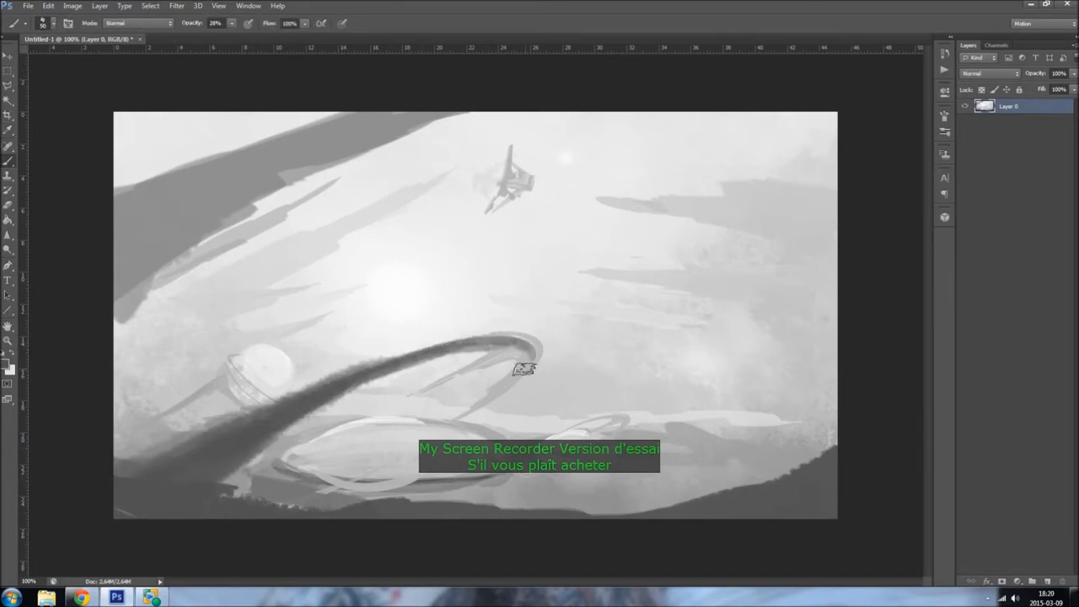
pyautogui.hotkey('ctrl', 'z')
pyautogui.click(42, 23)
pyautogui.press('Escape')
pyautogui.moveTo(127, 477); pyautogui.dragTo(523, 344)
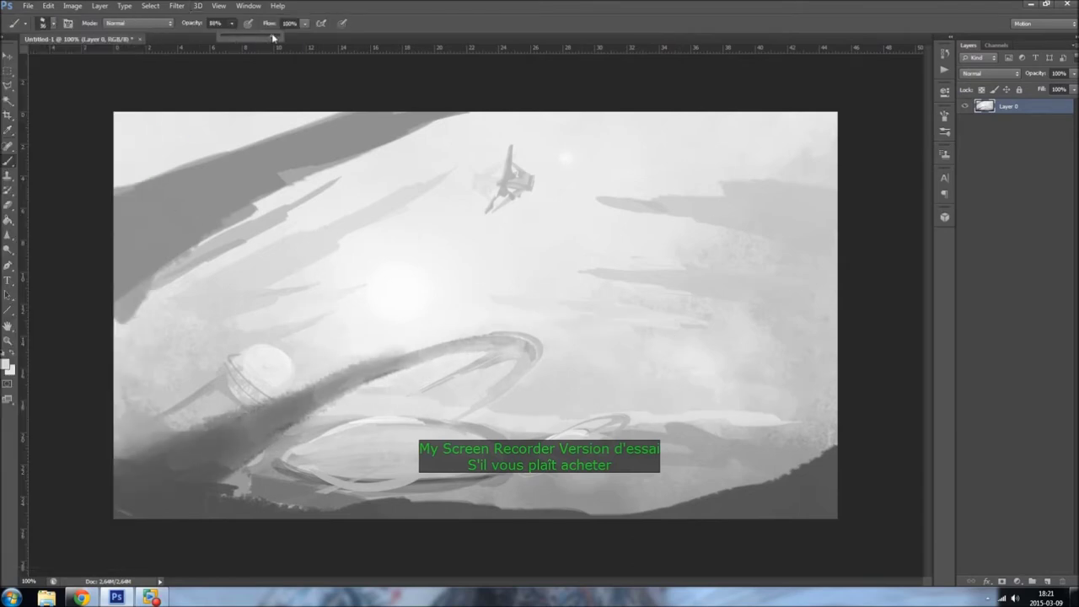
pyautogui.moveTo(128, 467); pyautogui.dragTo(405, 358)
# Step: Paint more dark strokes along the bottom and under the oval with a smaller brush
pyautogui.press('3')
pyautogui.press('5')
pyautogui.press('[')
pyautogui.moveTo(464, 485); pyautogui.dragTo(775, 477)
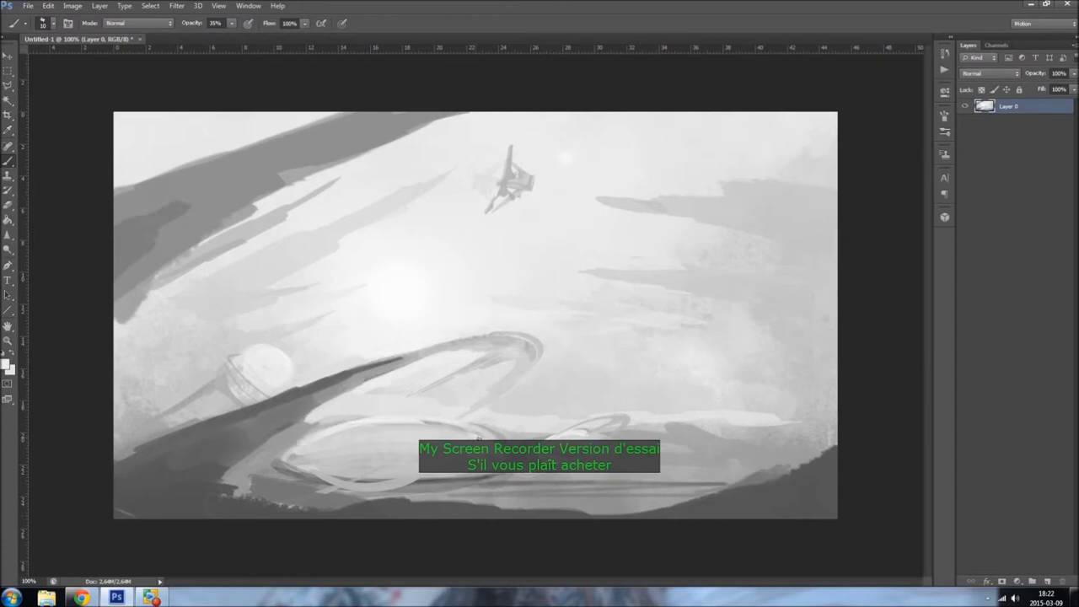
pyautogui.press(']')
pyautogui.press(']')
pyautogui.press(']')
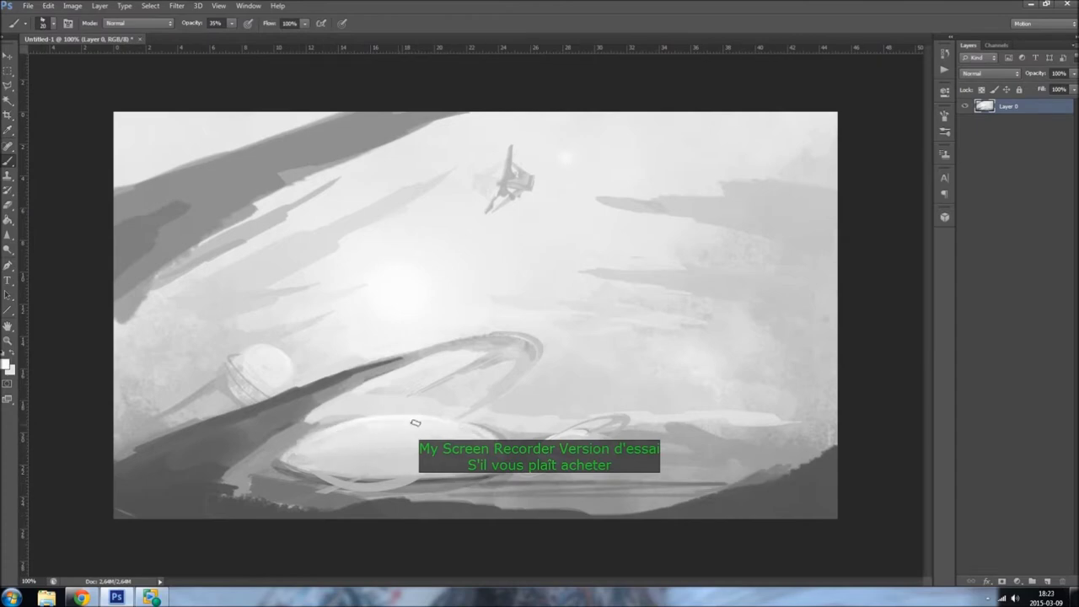
pyautogui.press(']')
pyautogui.press(']')
pyautogui.press(']')
pyautogui.moveTo(328, 468); pyautogui.dragTo(372, 475)
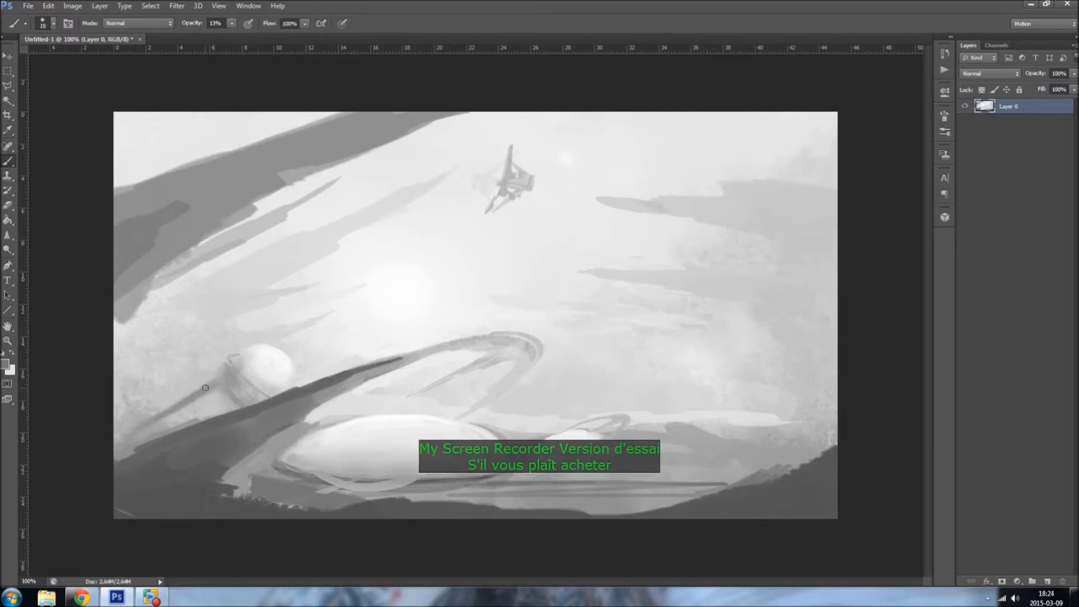
# Step: Select the oval shape at lower left and invert the selection
pyautogui.press('m')
pyautogui.moveTo(289, 415); pyautogui.dragTo(510, 511)
pyautogui.hotkey('ctrl', 'shift', 'i')
pyautogui.press('b')
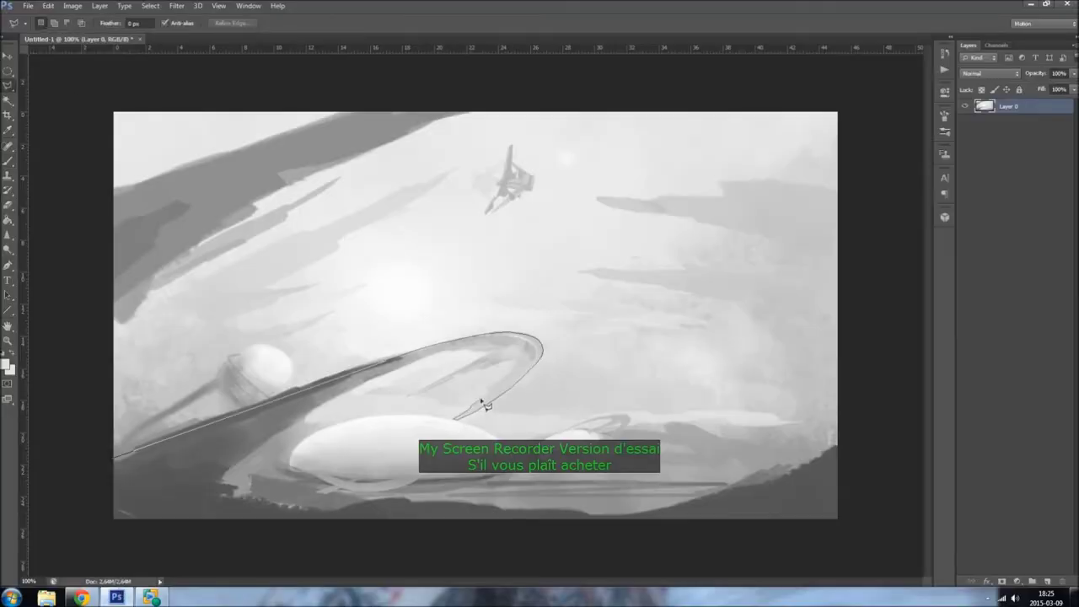
# Step: Inside an inverted beam selection, lighten the lower left outside the beam, then deselect
pyautogui.doubleClick(466, 381)
pyautogui.press('b')
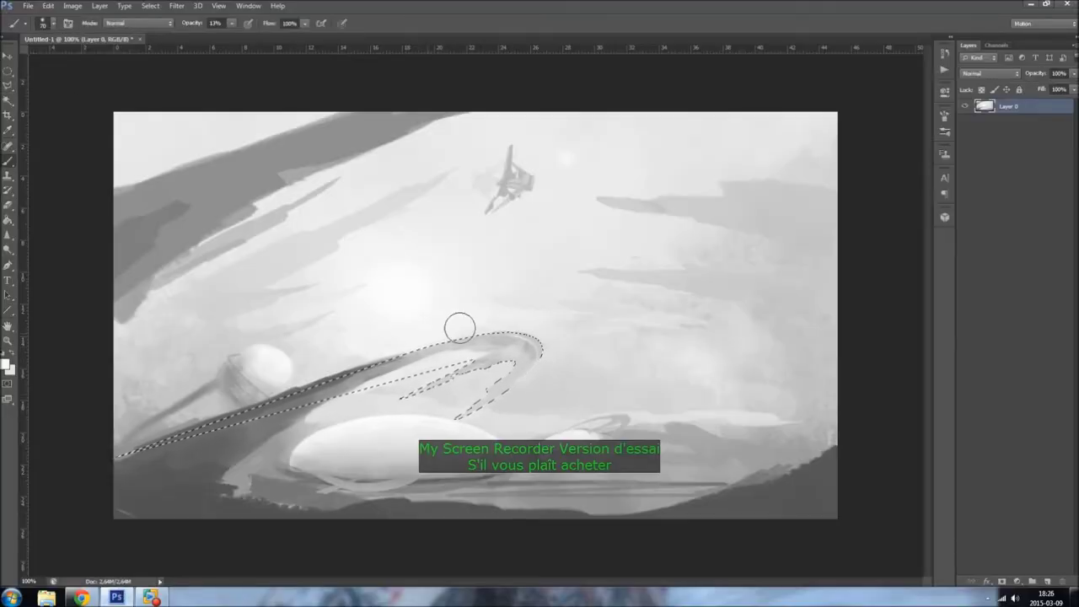
pyautogui.press(']')
pyautogui.hotkey('ctrl', 'shift', 'i')
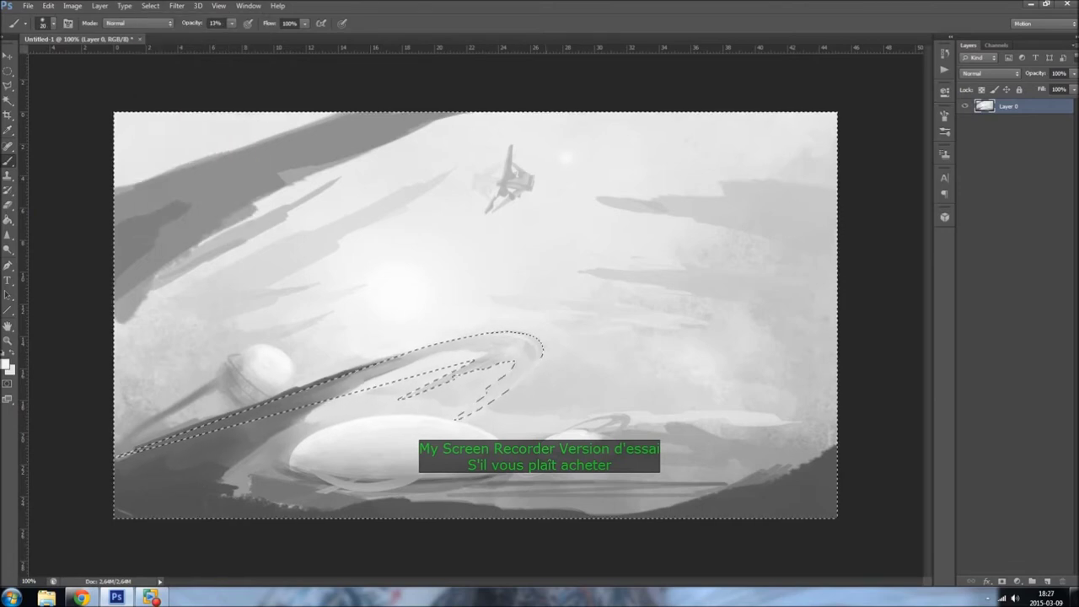
pyautogui.moveTo(278, 383); pyautogui.dragTo(143, 456)
pyautogui.hotkey('ctrl', 'd')
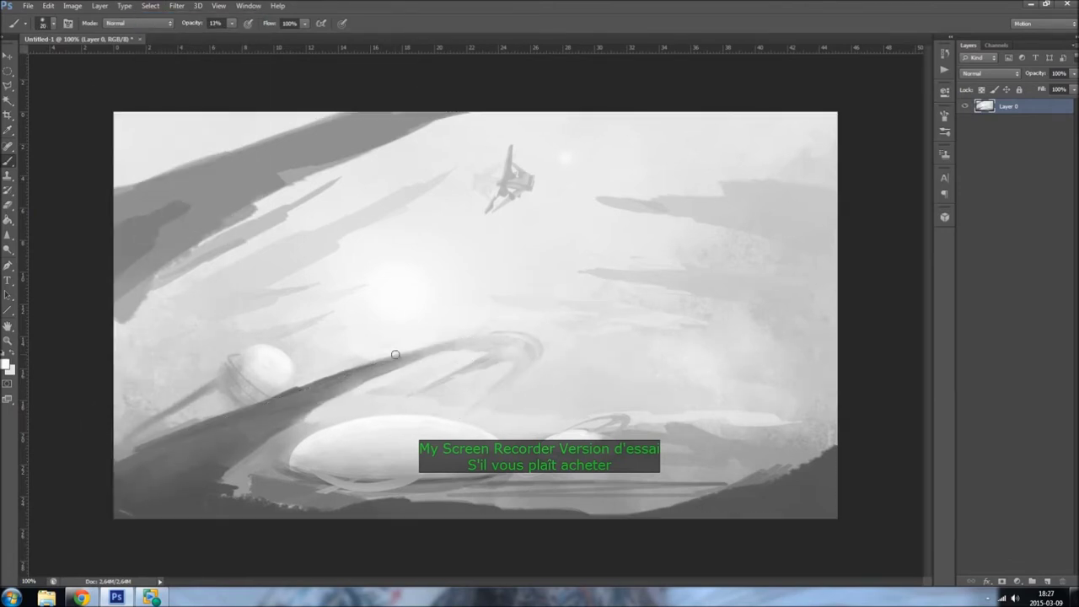
# Step: Choose a new stamp brush and stamp a ring structure beside the pod
pyautogui.press('F5')
pyautogui.press('F5')
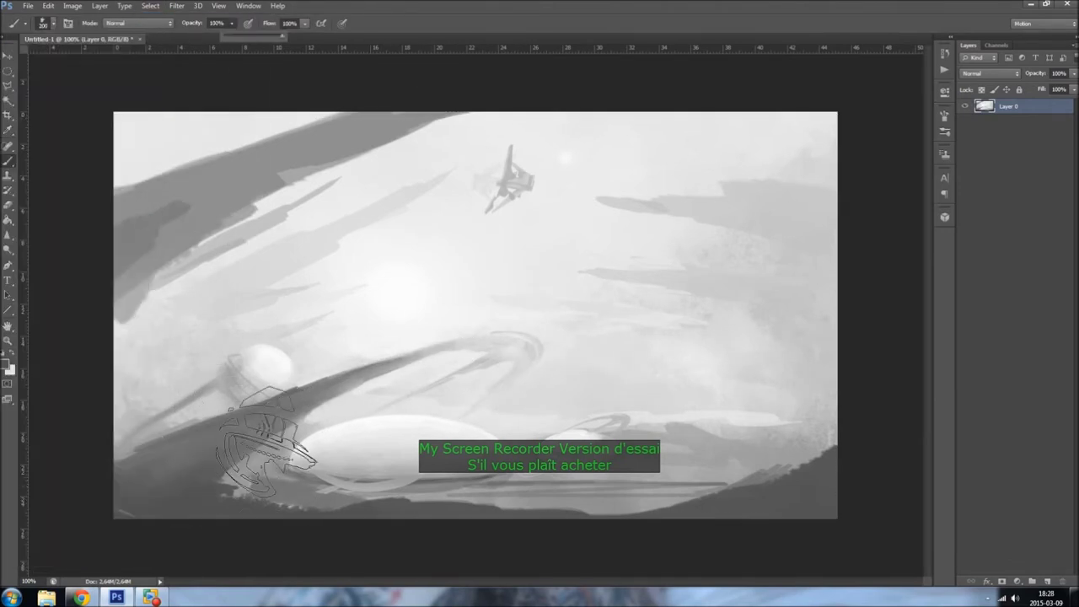
pyautogui.press('2')
pyautogui.press('6')
pyautogui.press('F5')
pyautogui.press('F5')
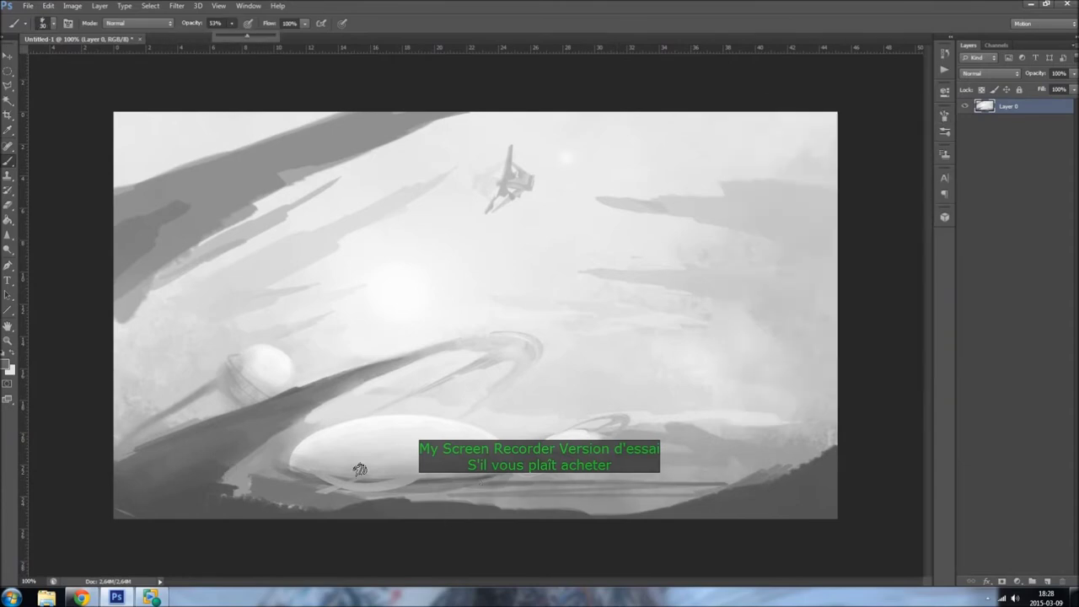
pyautogui.press('8')
pyautogui.press('1')
pyautogui.press('[')
pyautogui.press('[')
pyautogui.press('[')
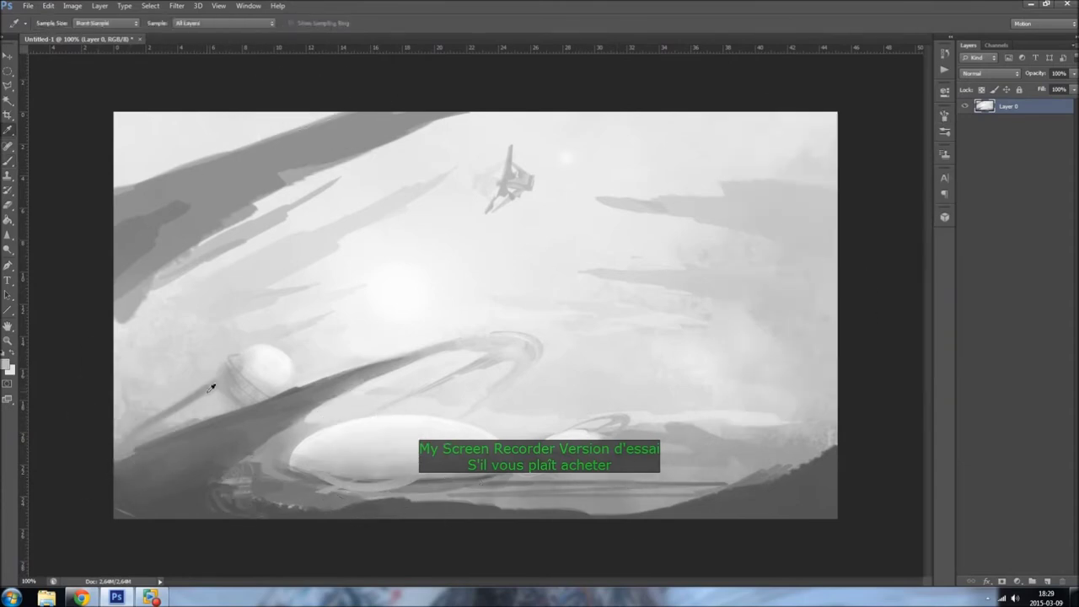
pyautogui.press('F5')
pyautogui.click(33, 404)
pyautogui.press('F5')
pyautogui.click(207, 379)
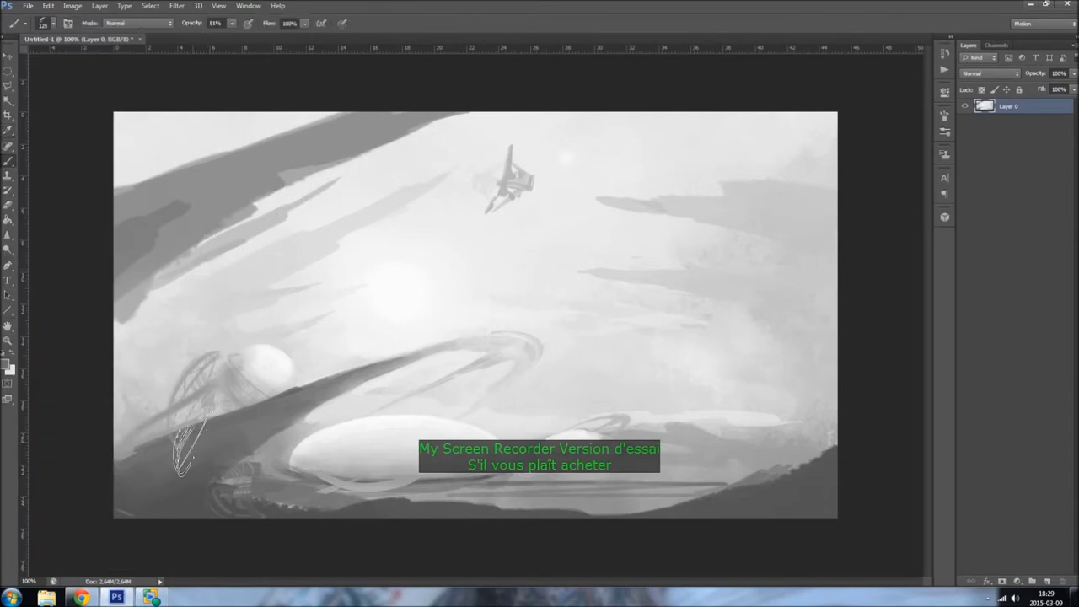
# Step: Lasso a selection along the beam edge and pick a new painting colour
pyautogui.press('l')
pyautogui.click(113, 458)
pyautogui.doubleClick(236, 432)
pyautogui.press('b')
pyautogui.click(6, 365)
pyautogui.press('Return')
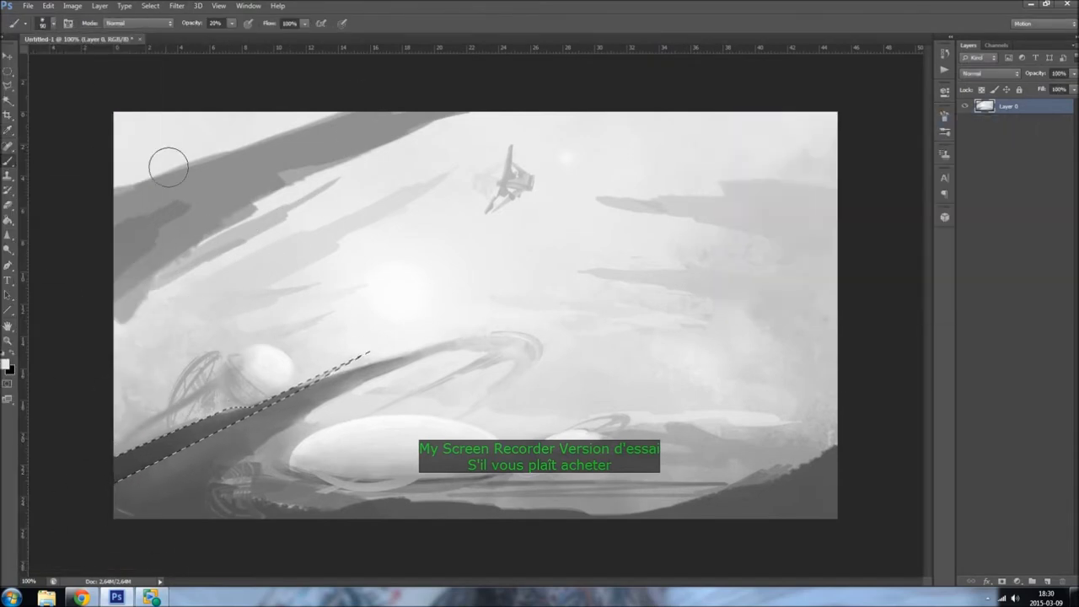
# Step: Darken the painting with Curves, flip the canvas horizontally, and apply a slight warp
pyautogui.click(73, 6)
pyautogui.click(216, 51)
pyautogui.press('Return')
pyautogui.click(48, 6)
pyautogui.click(219, 279)
pyautogui.press('Return')
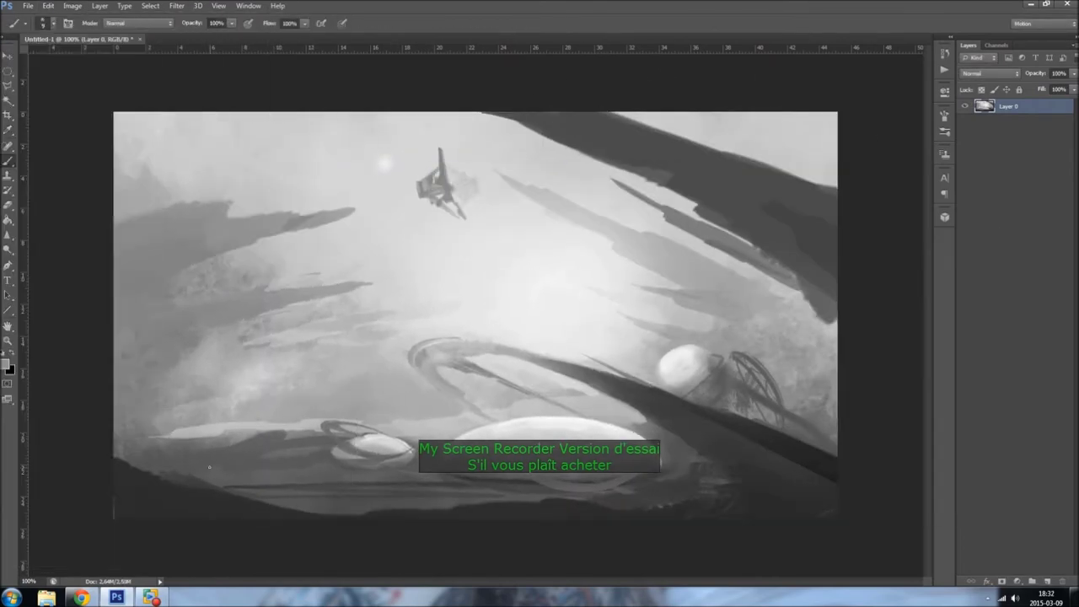
# Step: Lighten the dark spikes on the left with light strokes at full opacity
pyautogui.press('3')
pyautogui.press('4')
pyautogui.moveTo(193, 212); pyautogui.dragTo(294, 265)
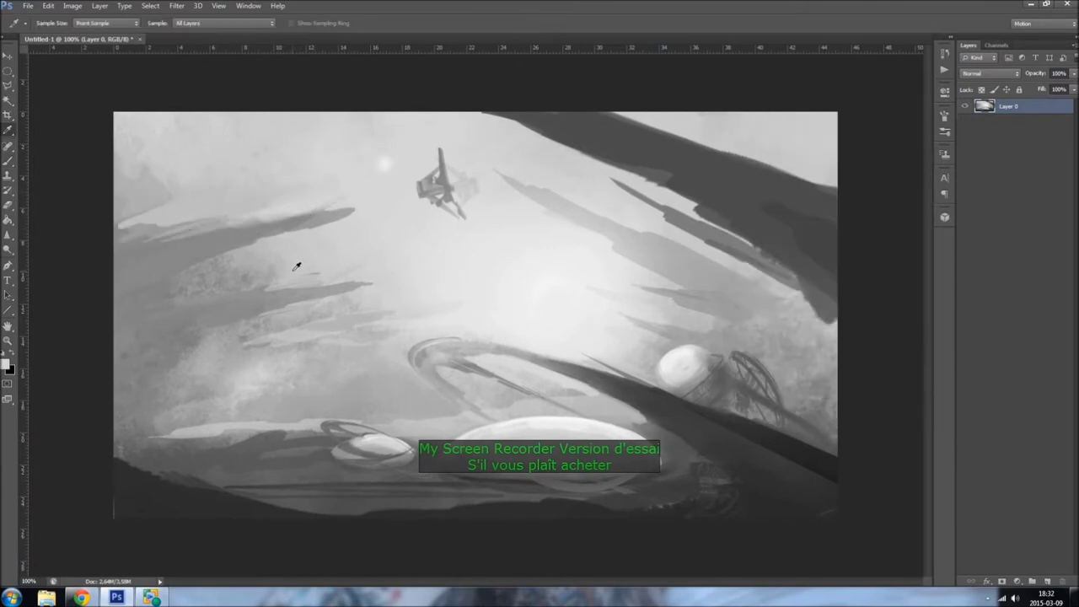
pyautogui.press('0')
pyautogui.press(']')
pyautogui.moveTo(373, 277)
pyautogui.mouseDown()
pyautogui.moveTo(349, 289)
pyautogui.moveTo(417, 290)
pyautogui.mouseUp()
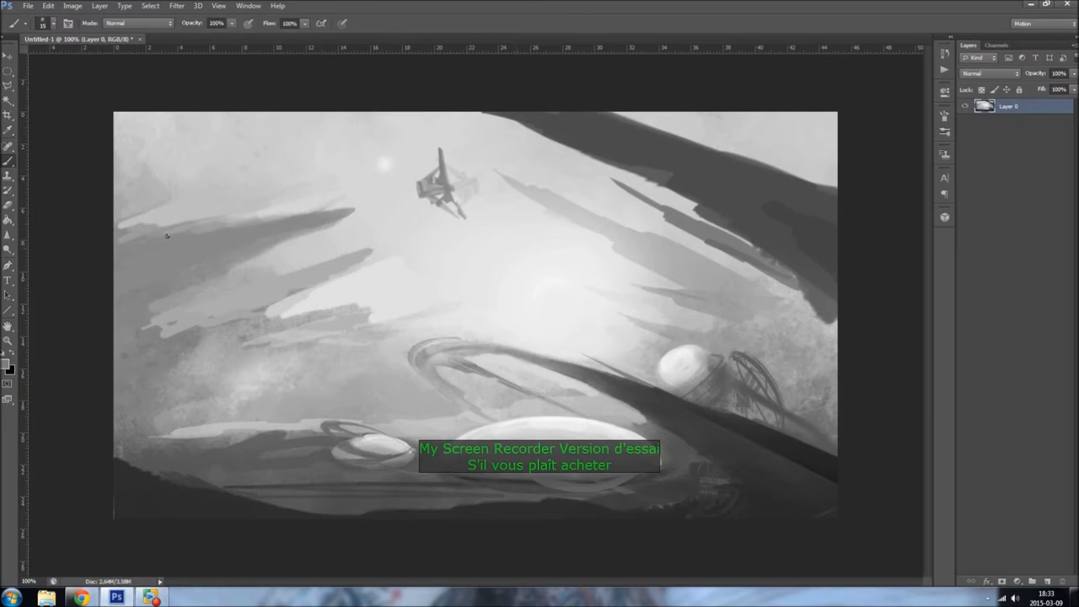
# Step: Brighten the grey area left of the ring and add a soft white glow right of centre
pyautogui.press(']')
pyautogui.press(']')
pyautogui.press(']')
pyautogui.press('2')
pyautogui.press('2')
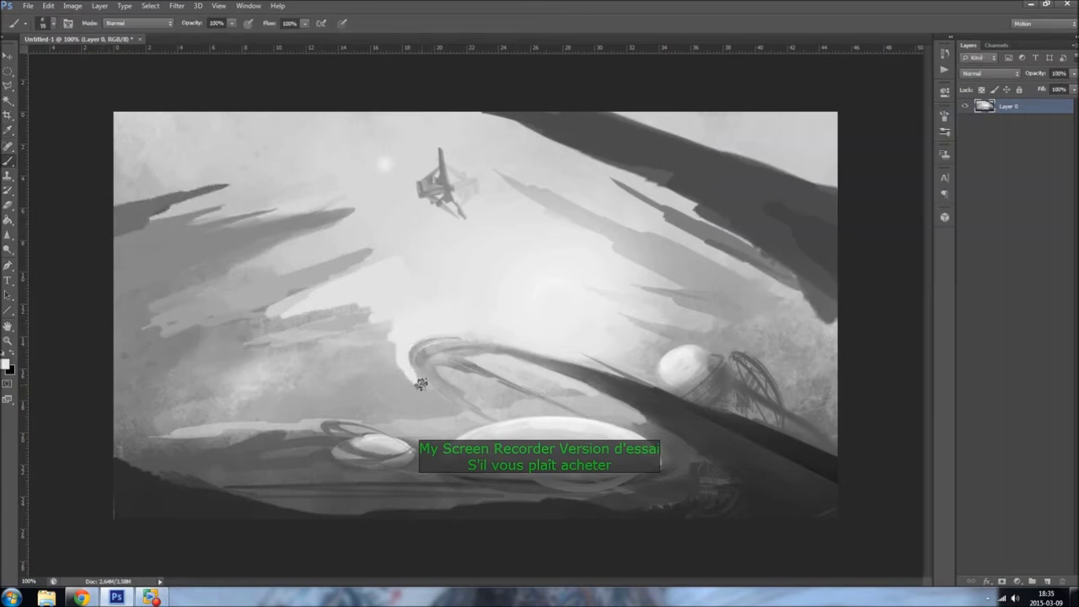
pyautogui.moveTo(396, 352); pyautogui.dragTo(369, 365)
pyautogui.moveTo(290, 370); pyautogui.dragTo(366, 259)
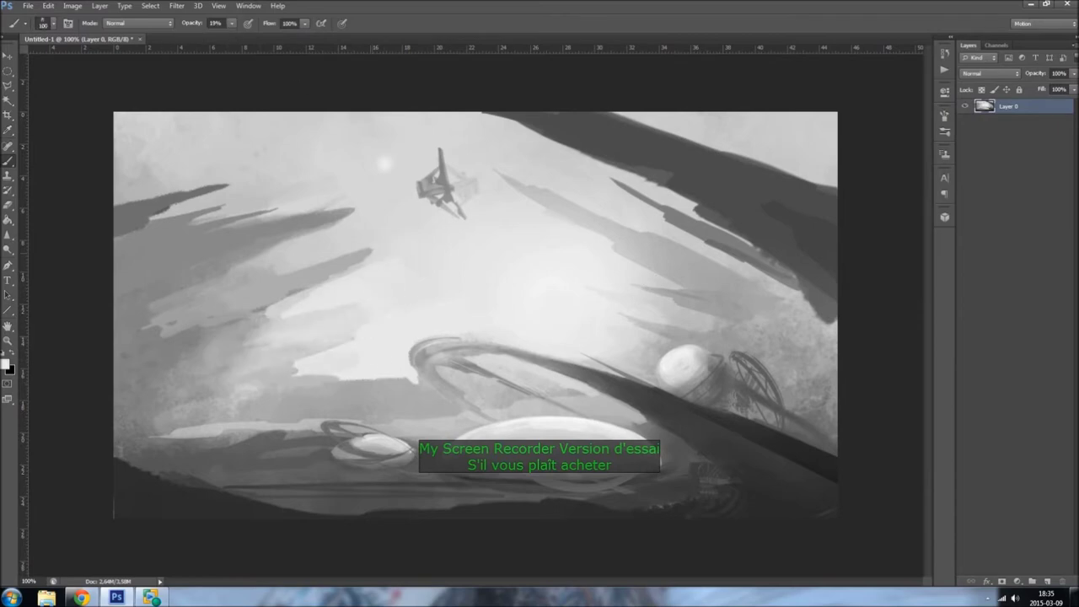
pyautogui.click(42, 23)
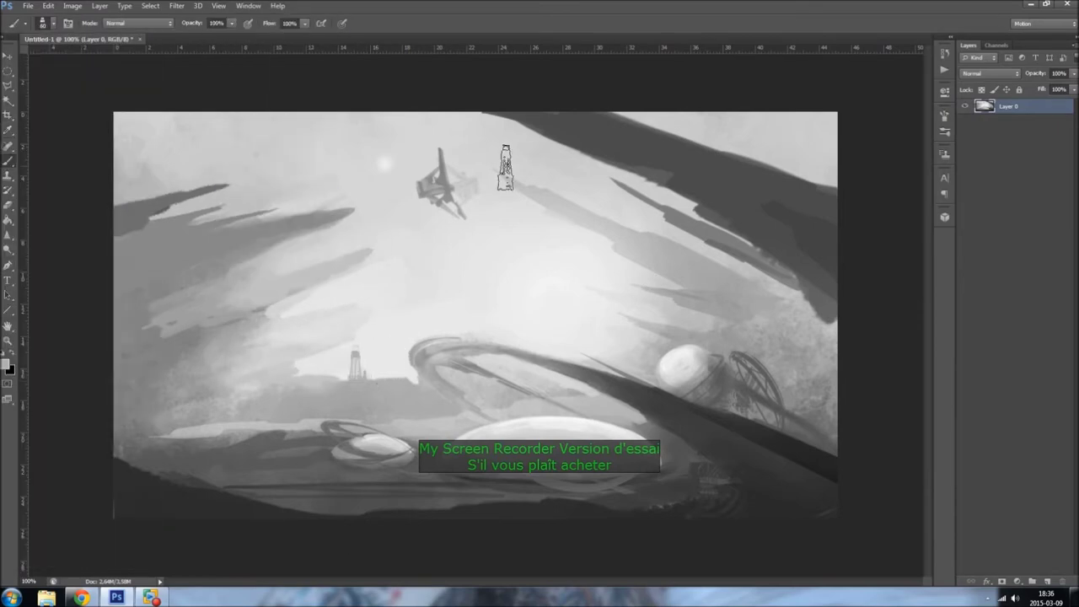
pyautogui.moveTo(509, 301)
pyautogui.mouseDown()
pyautogui.moveTo(562, 309)
pyautogui.moveTo(597, 205)
pyautogui.mouseUp()
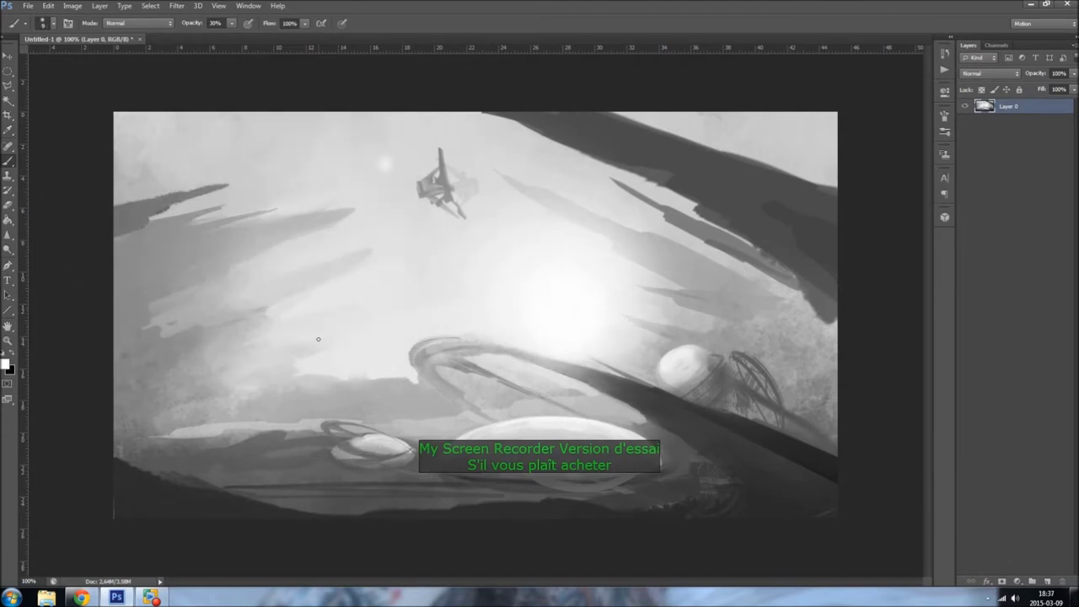
# Step: Set a smaller brush for finer strokes with white as the painting colour
pyautogui.press('1')
pyautogui.press('4')
pyautogui.press(']')
pyautogui.press(']')
pyautogui.press(']')
pyautogui.press('F5')
pyautogui.press('F5')
pyautogui.press('x')
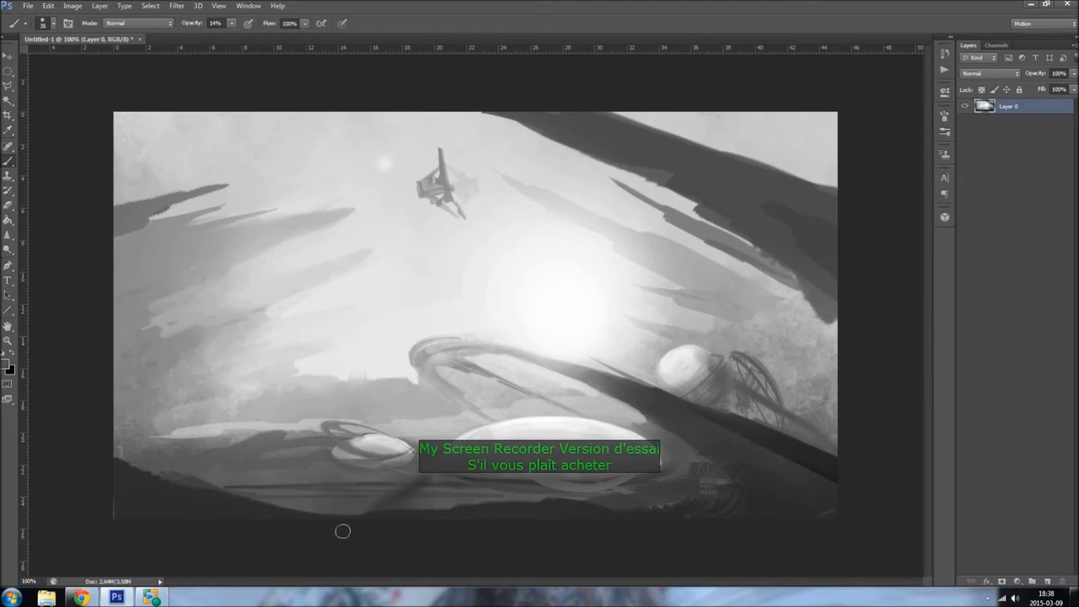
pyautogui.press('[')
pyautogui.press('[')
pyautogui.press('x')
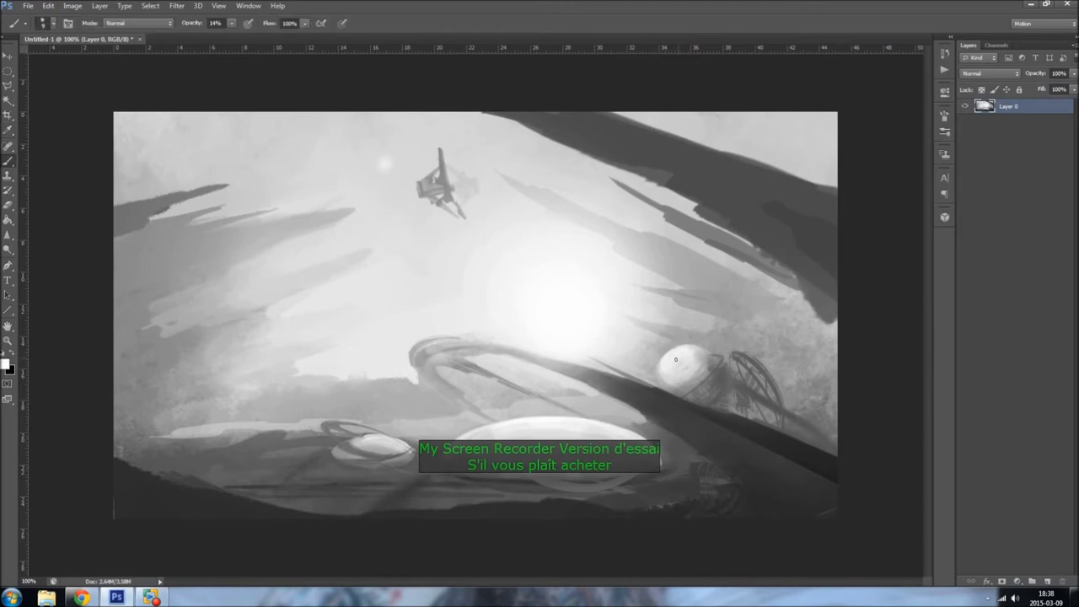
# Step: Mirror the painting horizontally and start rotating it with Free Transform
pyautogui.hotkey('ctrl', 'shift', 'h')
pyautogui.hotkey('ctrl', 't')
pyautogui.moveTo(852, 109); pyautogui.dragTo(549, 173)
# Step: Apply the transform and fill the empty corners with dark and grey paint
pyautogui.press('b')
pyautogui.press('Return')
pyautogui.press('0')
pyautogui.moveTo(127, 244); pyautogui.dragTo(198, 106)
pyautogui.moveTo(834, 506)
pyautogui.mouseDown()
pyautogui.moveTo(722, 108)
pyautogui.moveTo(502, 118)
pyautogui.mouseUp()
pyautogui.moveTo(157, 482)
pyautogui.mouseDown()
pyautogui.moveTo(143, 470)
pyautogui.moveTo(430, 510)
pyautogui.mouseUp()
pyautogui.moveTo(63, 160); pyautogui.dragTo(354, 92)
pyautogui.moveTo(654, 111); pyautogui.dragTo(863, 152)
pyautogui.press(']')
pyautogui.moveTo(843, 228)
pyautogui.mouseDown()
pyautogui.moveTo(722, 99)
pyautogui.moveTo(728, 113)
pyautogui.mouseUp()
# Step: Rotate the whole painting about 17 degrees
pyautogui.hotkey('ctrl', 't')
pyautogui.moveTo(811, 516)
pyautogui.mouseDown()
pyautogui.moveTo(147, 85)
pyautogui.moveTo(143, 101)
pyautogui.mouseUp()
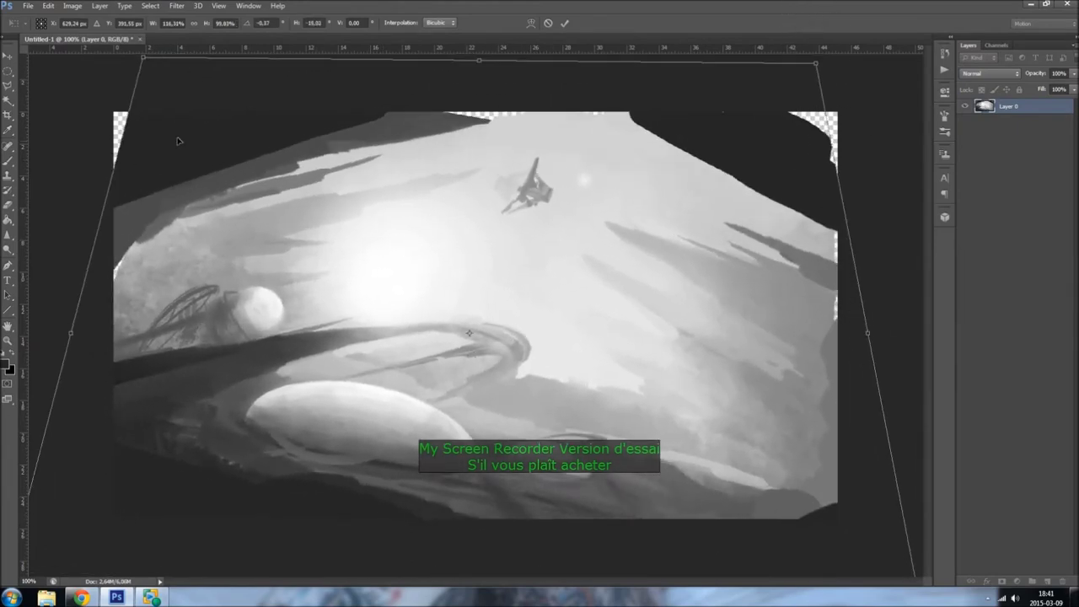
pyautogui.press('Return')
# Step: Smudge the edges along the top into a soft dark border
pyautogui.rightClick(8, 217)
pyautogui.click(8, 234)
pyautogui.moveTo(835, 261); pyautogui.dragTo(328, 105)
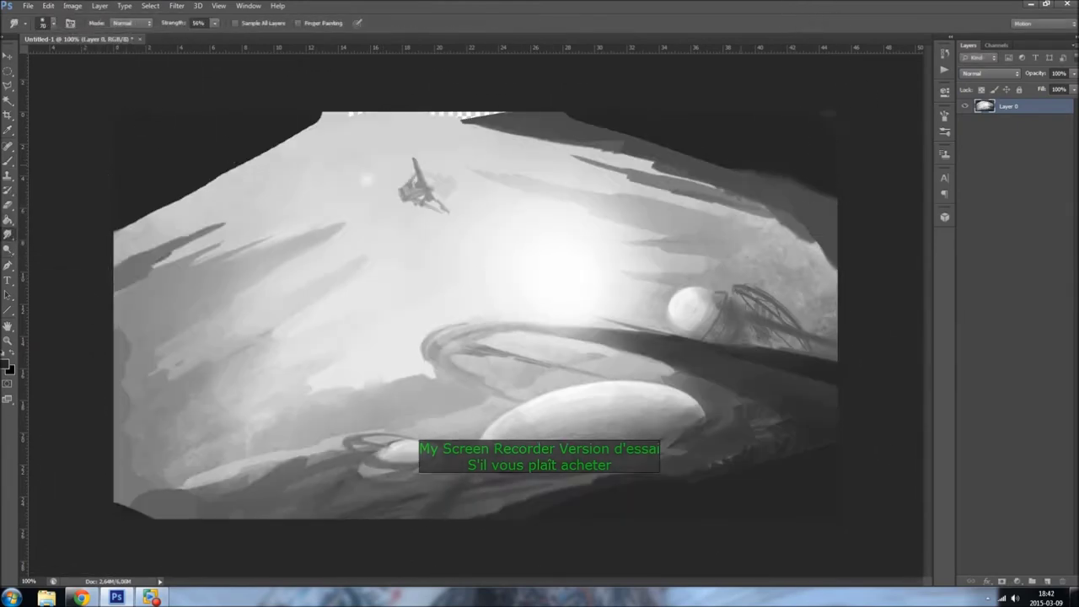
# Step: Launch the f.lux screen-colour utility and return to Photoshop
pyautogui.click(987, 598)
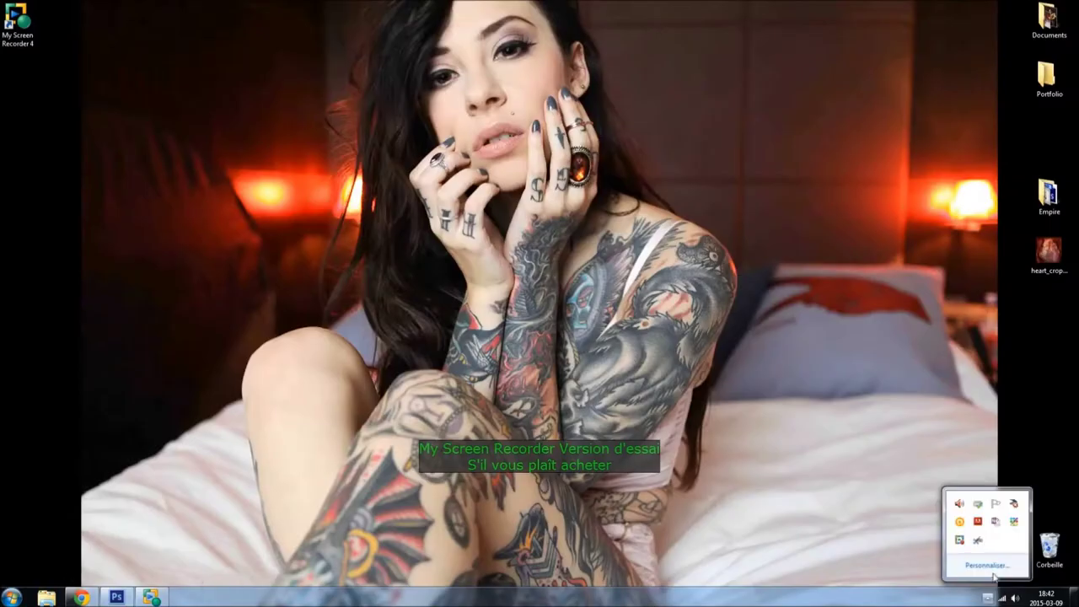
pyautogui.click(11, 597)
pyautogui.scroll(-3, 84, 430)
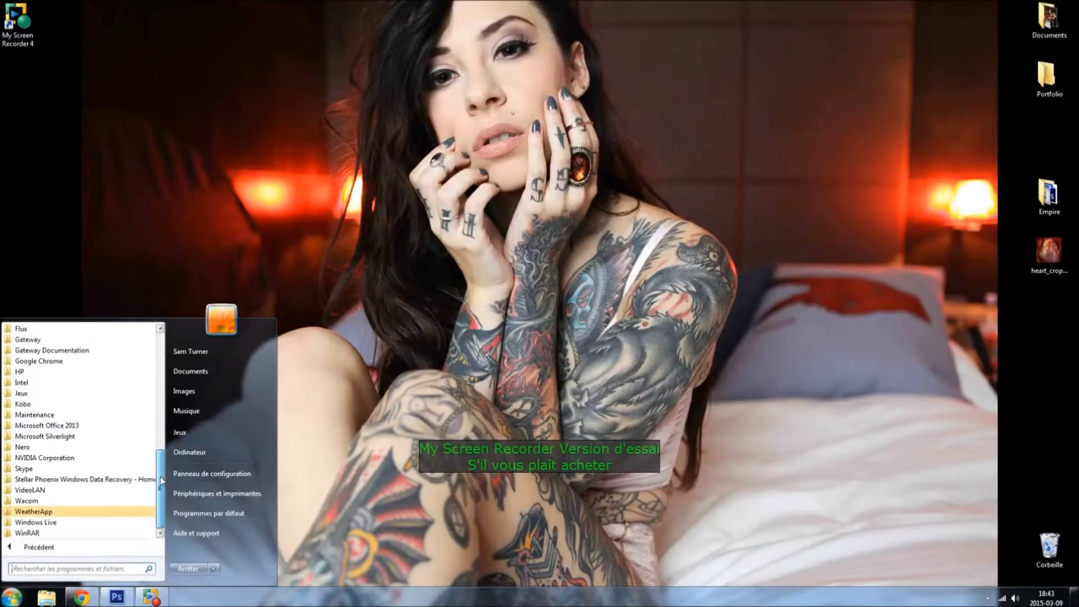
pyautogui.click(72, 480)
pyautogui.hotkey('alt', 'Tab')
# Step: Paint a dark diagonal band and a white wedge in the upper-left corner, smudging the band's edges
pyautogui.press('b')
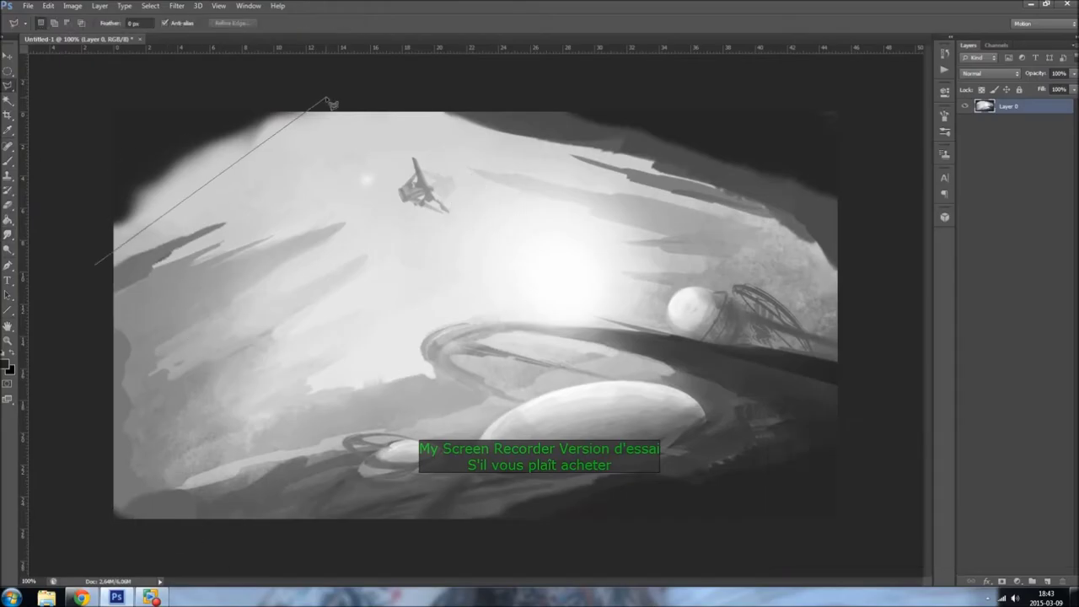
pyautogui.moveTo(126, 227); pyautogui.dragTo(287, 113)
pyautogui.press('x')
pyautogui.moveTo(118, 182); pyautogui.dragTo(203, 122)
pyautogui.press('r')
pyautogui.moveTo(269, 114); pyautogui.dragTo(122, 173)
pyautogui.press('b')
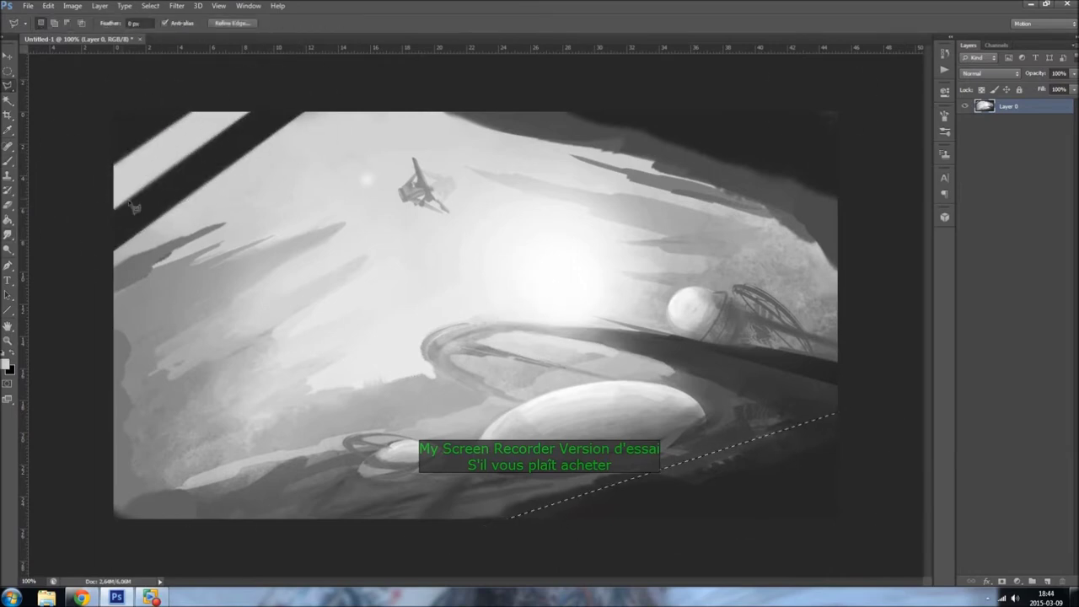
# Step: Paint dark strokes below the lower-right dome and slightly nudge the exposure
pyautogui.moveTo(666, 460); pyautogui.dragTo(830, 421)
pyautogui.press('x')
pyautogui.press('r')
pyautogui.press('l')
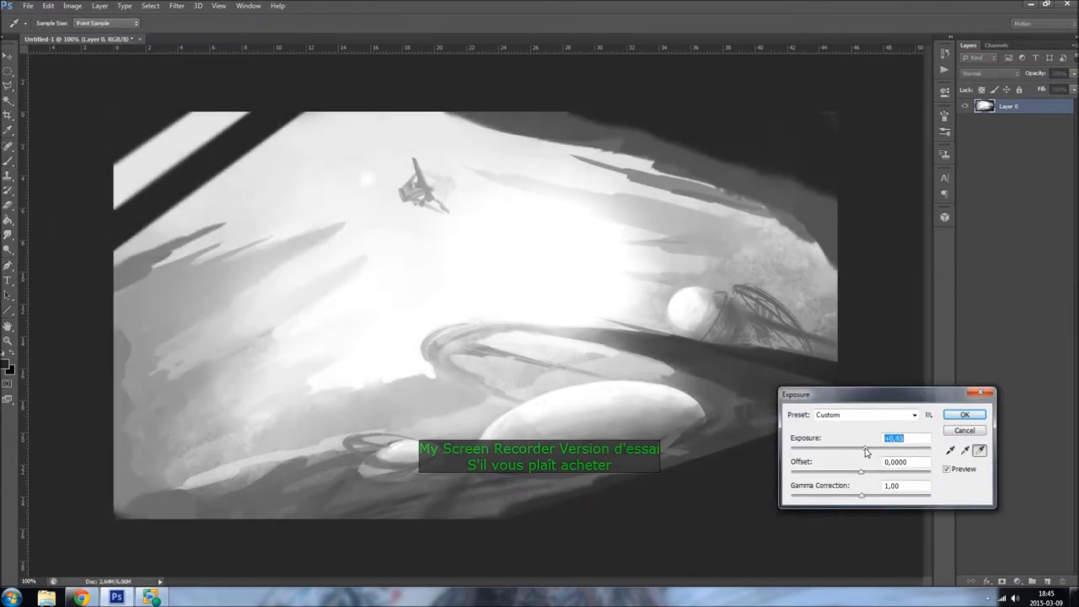
pyautogui.moveTo(859, 473); pyautogui.dragTo(861, 474)
pyautogui.press('Return')
# Step: Flip the canvas horizontally and smudge the dark top-left corner into the sky
pyautogui.click(73, 5)
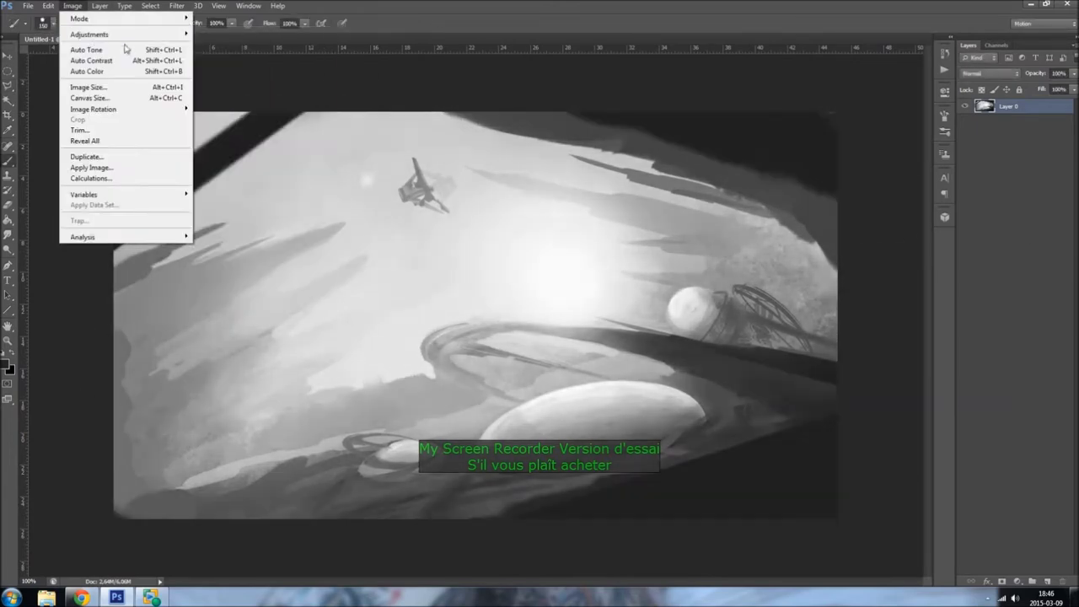
pyautogui.click(244, 187)
pyautogui.press('r')
pyautogui.moveTo(96, 228); pyautogui.dragTo(321, 135)
pyautogui.moveTo(102, 169); pyautogui.dragTo(380, 118)
pyautogui.moveTo(278, 127); pyautogui.dragTo(124, 159)
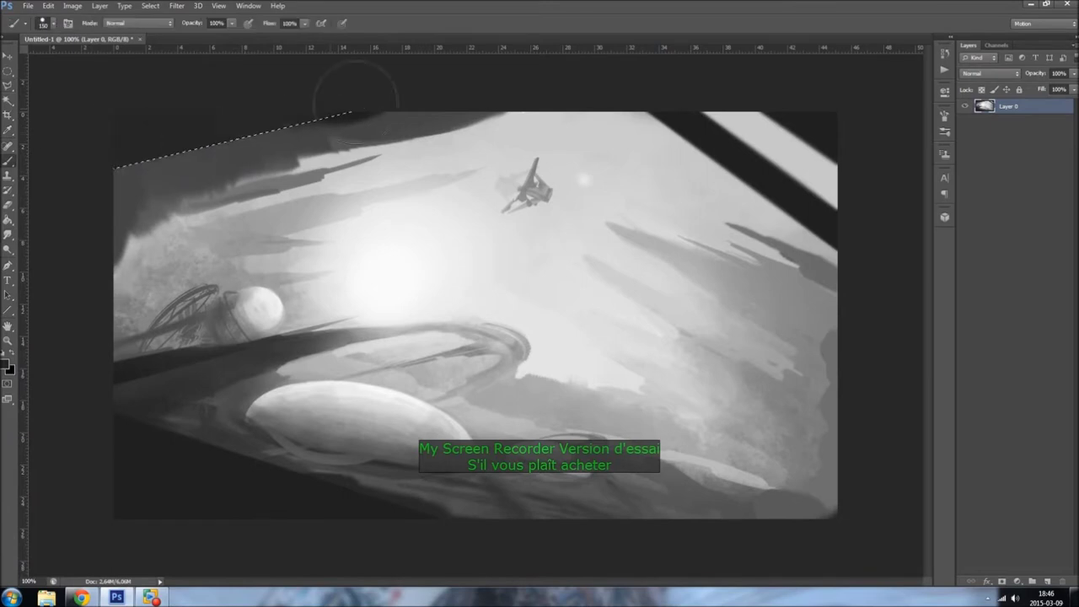
# Step: Inside an inverted lasso selection, paint a light stroke along the upper-left frame band at size 35, 69% opacity
pyautogui.press('l')
pyautogui.doubleClick(565, 97)
pyautogui.hotkey('ctrl', 'shift', 'i')
pyautogui.press('b')
pyautogui.press('[')
pyautogui.press('[')
pyautogui.press('[')
pyautogui.press('6')
pyautogui.press('9')
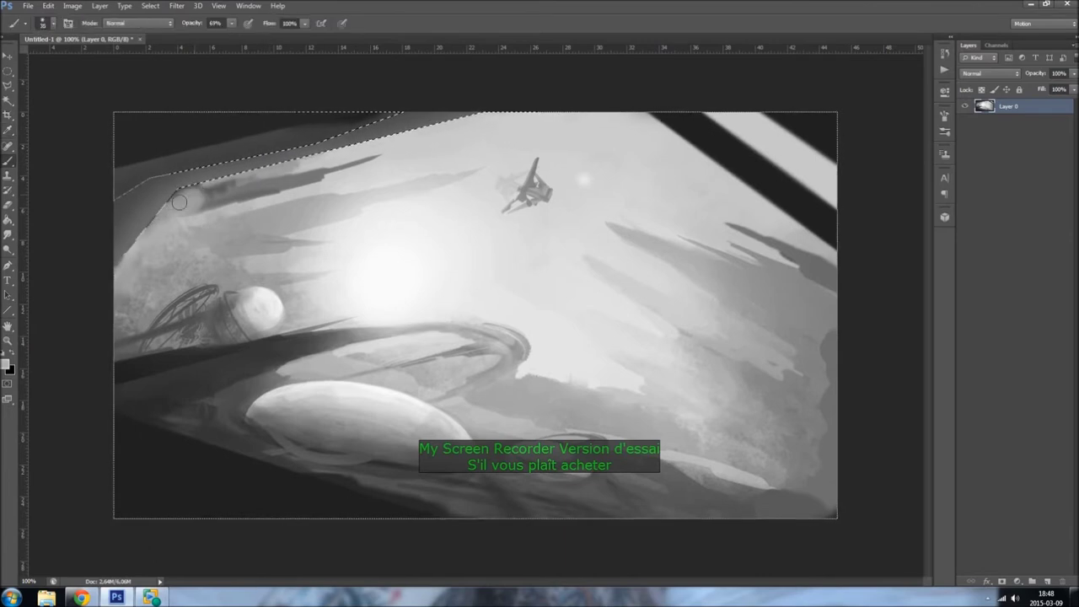
pyautogui.moveTo(178, 202); pyautogui.dragTo(370, 215)
pyautogui.hotkey('ctrl', 'd')
# Step: Set the brush to 13% opacity and enlarge it to 200
pyautogui.press('r')
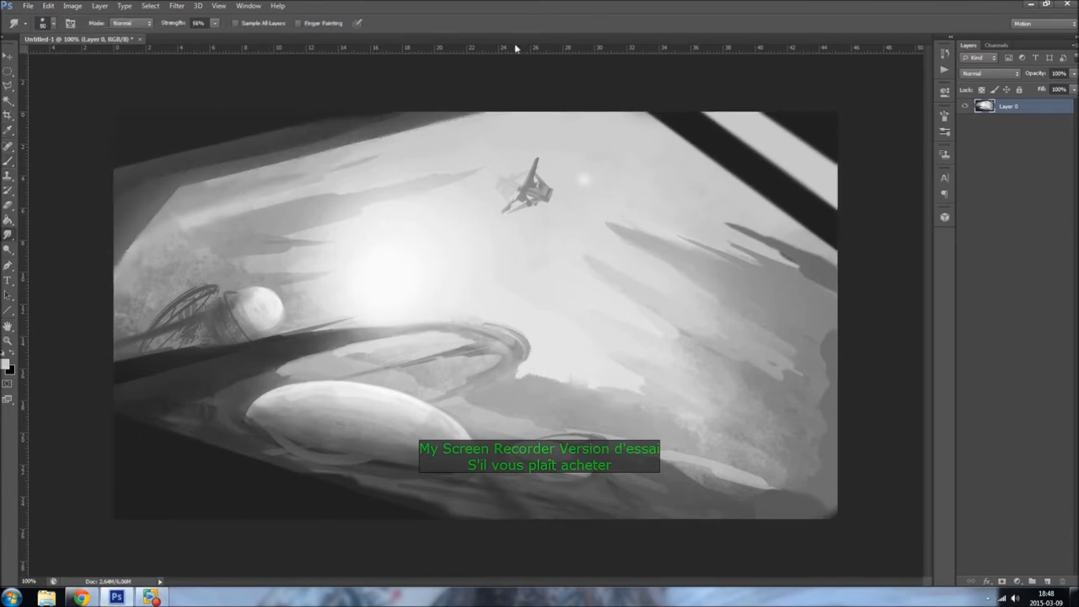
pyautogui.press('b')
pyautogui.press('F5')
pyautogui.press('F5')
pyautogui.press('1')
pyautogui.press('3')
pyautogui.press('F5')
pyautogui.press('F5')
pyautogui.press(']')
pyautogui.press(']')
pyautogui.press(']')
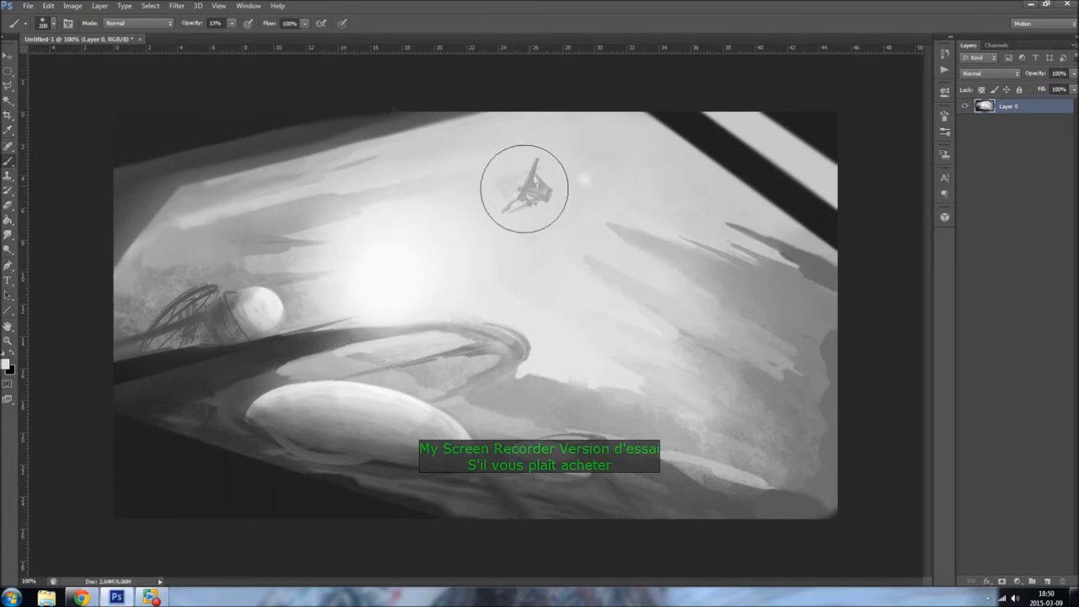
pyautogui.press('r')
# Step: Outline a tilted window-shaped selection with the Polygonal Lasso, then resize the brush and deselect
pyautogui.press('l')
pyautogui.click(181, 183)
pyautogui.click(649, 111)
pyautogui.click(835, 516)
pyautogui.doubleClick(113, 413)
pyautogui.press('b')
pyautogui.press('[')
pyautogui.press('[')
pyautogui.press('[')
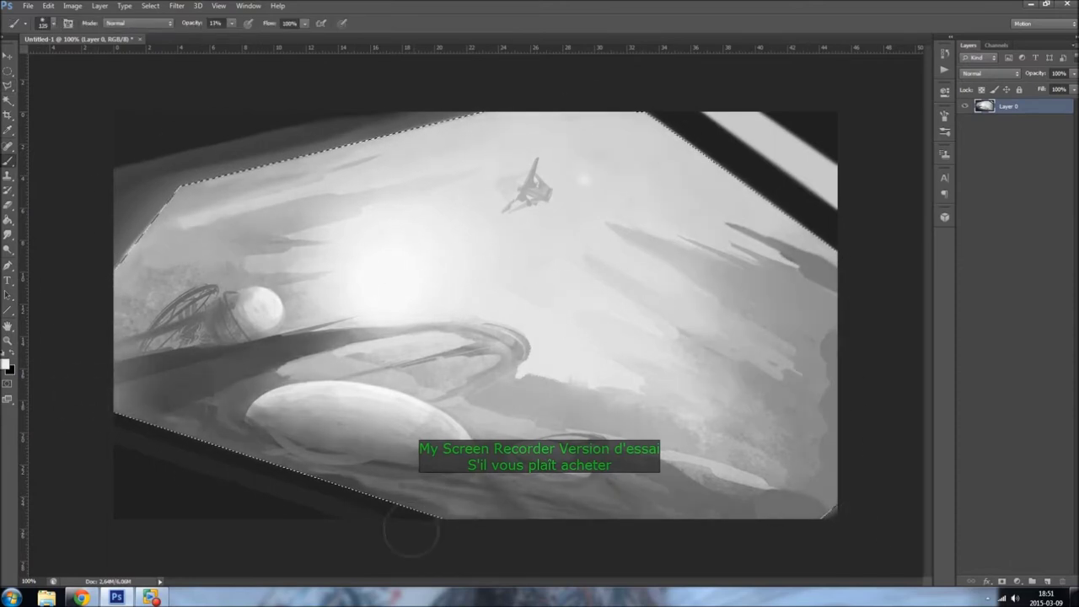
pyautogui.hotkey('ctrl', 'd')
pyautogui.press('[')
pyautogui.press('[')
pyautogui.press('[')
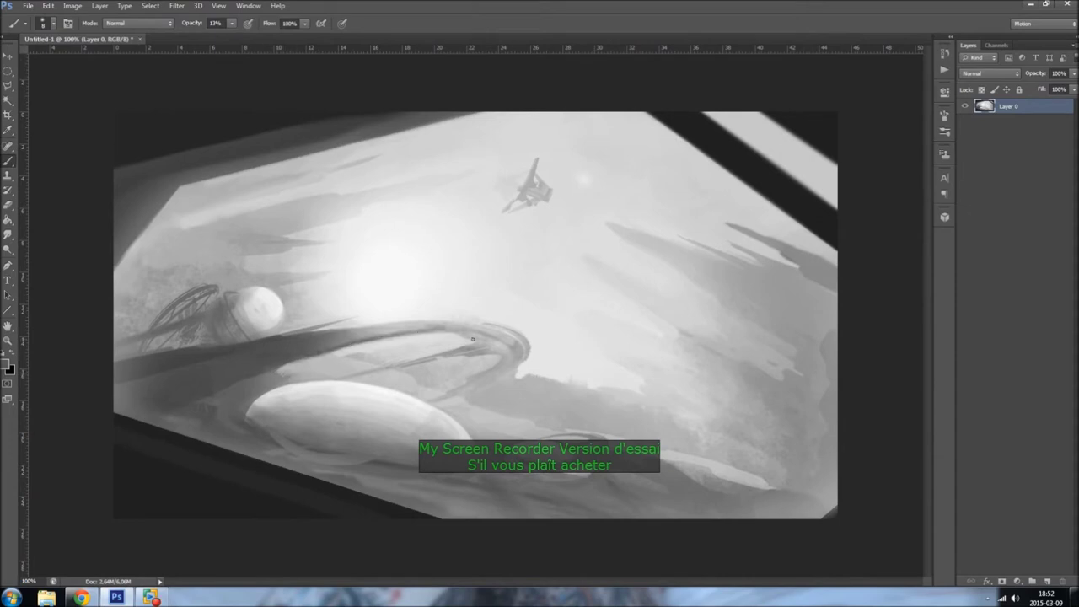
# Step: With a size-20 brush, brighten the sphere's highlights, define its rim, and sample a grey
pyautogui.press('F5')
pyautogui.press('F5')
pyautogui.press(']')
pyautogui.press(']')
pyautogui.press(']')
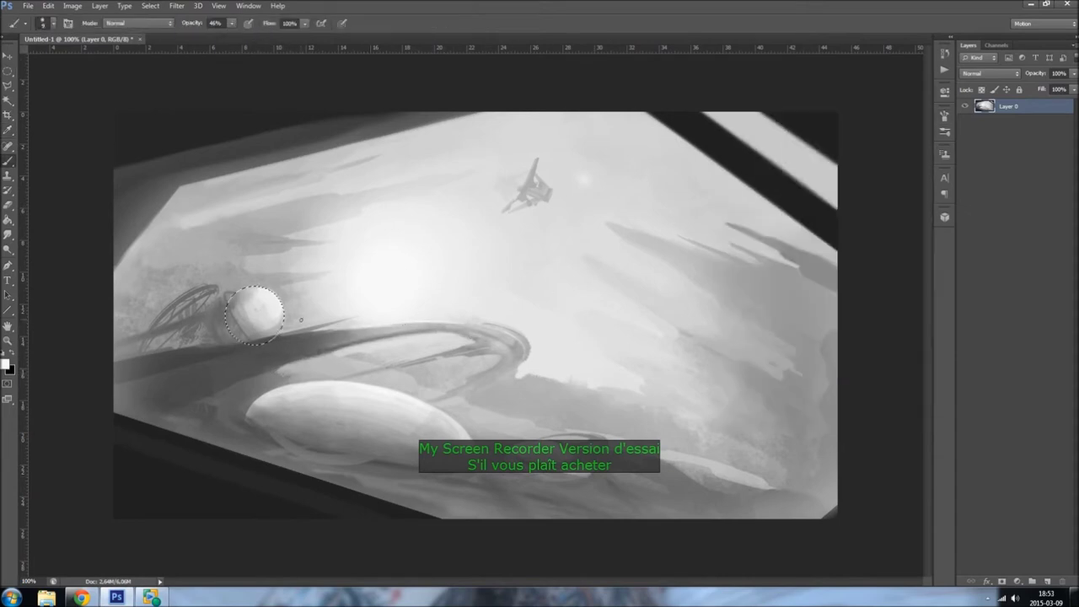
pyautogui.moveTo(295, 325); pyautogui.dragTo(261, 295)
pyautogui.keyDown('alt'); pyautogui.click(522, 336); pyautogui.keyUp('alt')
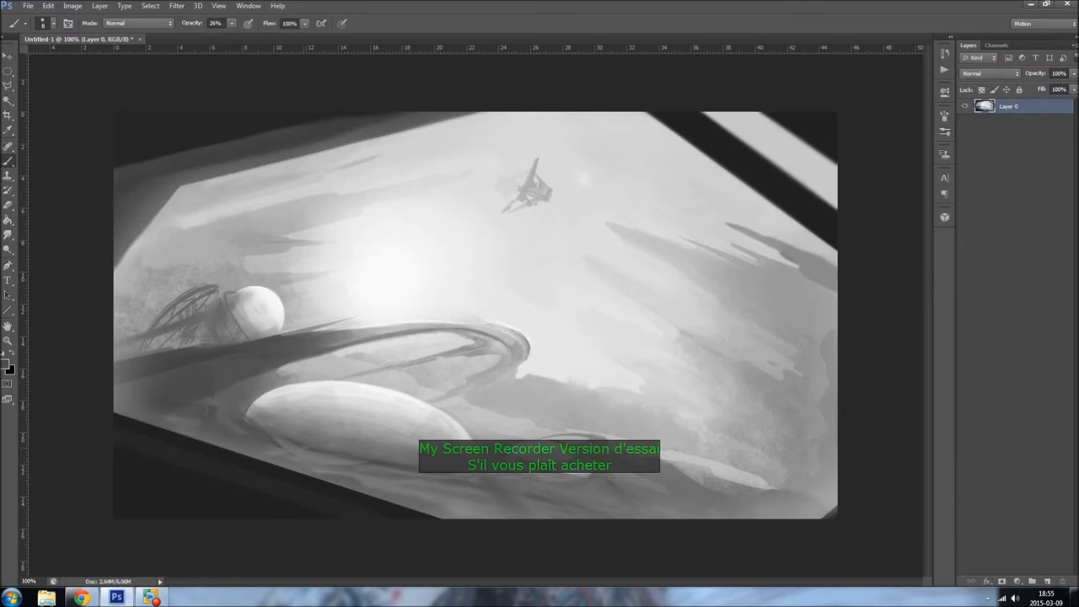
# Step: Refine the beam and pod, alternating brush and smudge, with brush opacity set to 17%
pyautogui.press('r')
pyautogui.press('b')
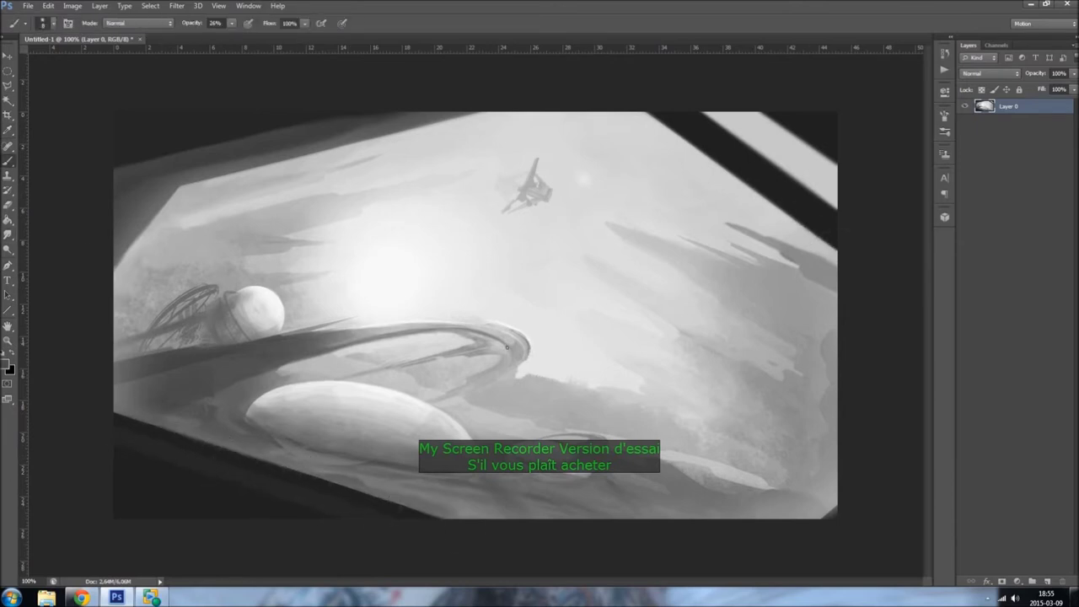
pyautogui.press('[')
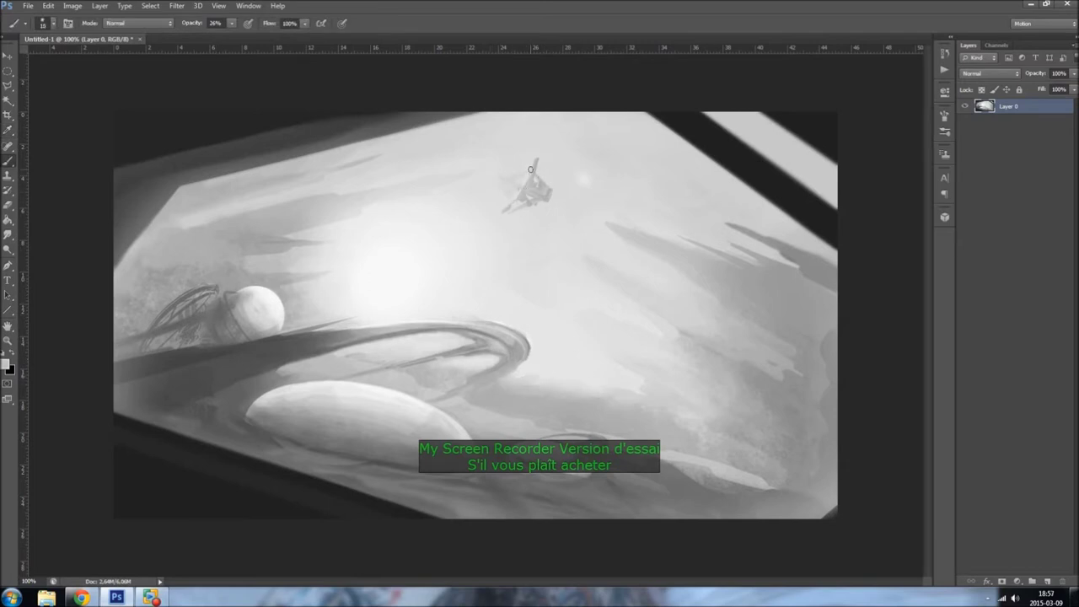
pyautogui.press('r')
pyautogui.press('b')
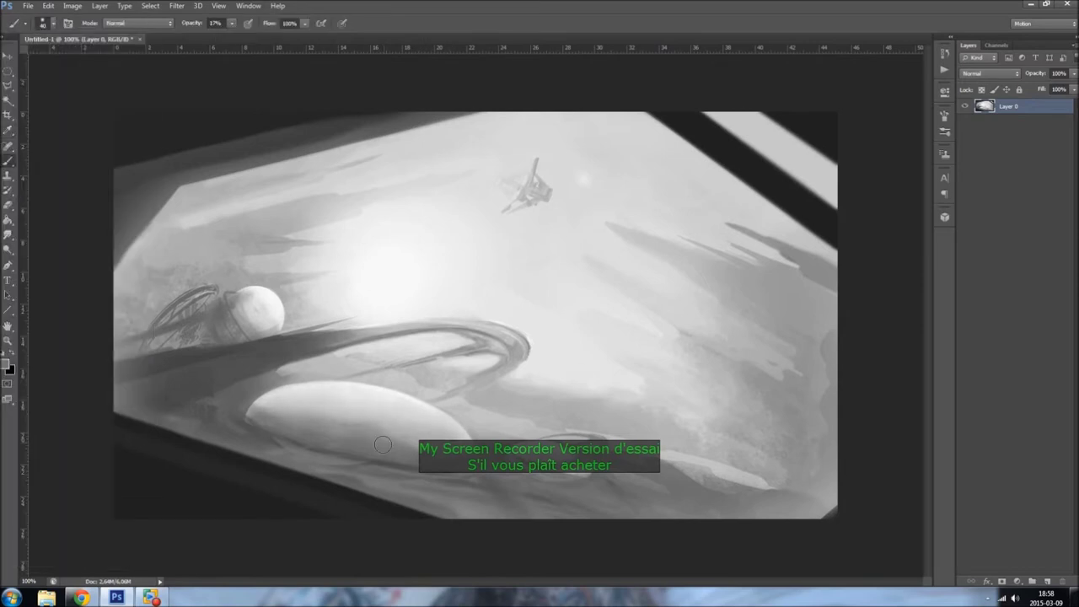
pyautogui.press('m')
pyautogui.press('b')
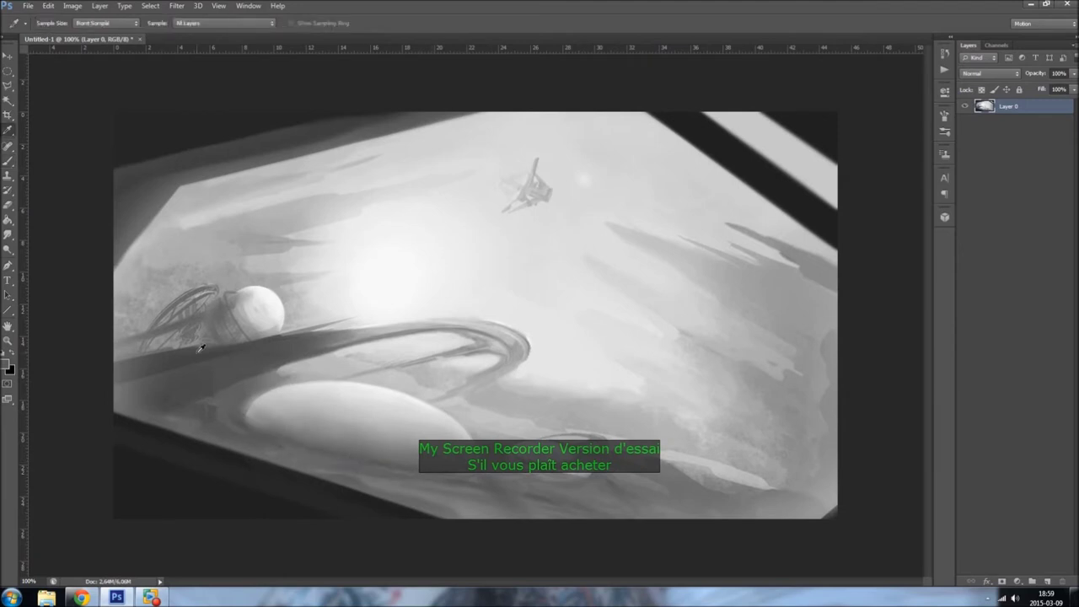
pyautogui.click(230, 24)
# Step: Sample light and dark greys to mark the pod, then flip the canvas to check and back
pyautogui.press('i')
pyautogui.press('b')
pyautogui.keyDown('alt'); pyautogui.click(394, 400); pyautogui.keyUp('alt')
pyautogui.keyDown('alt'); pyautogui.click(367, 455); pyautogui.keyUp('alt')
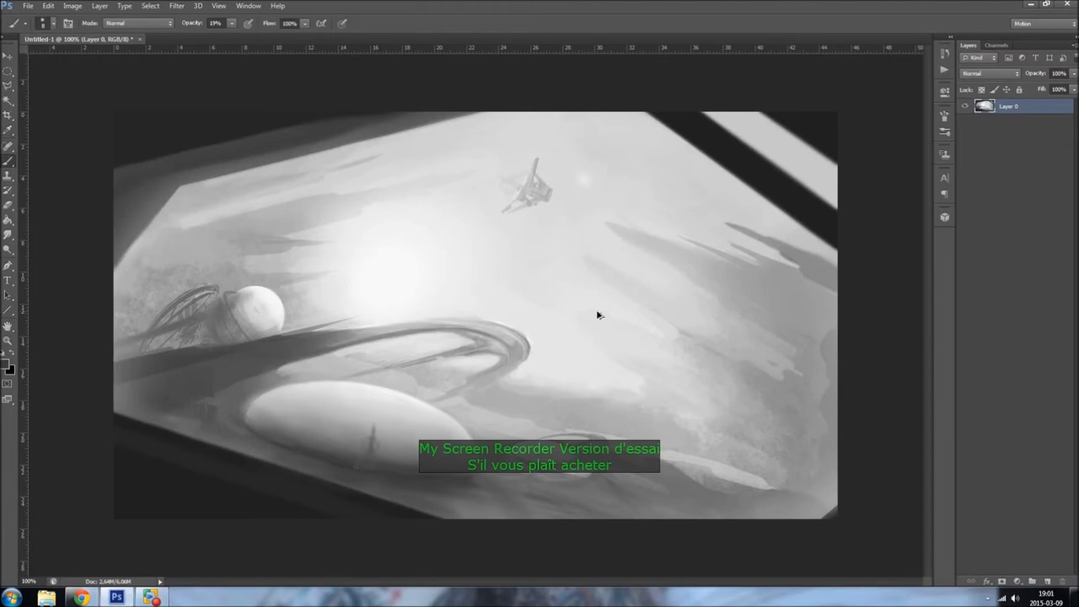
pyautogui.press('x')
pyautogui.hotkey('ctrl', 'shift', 'h')
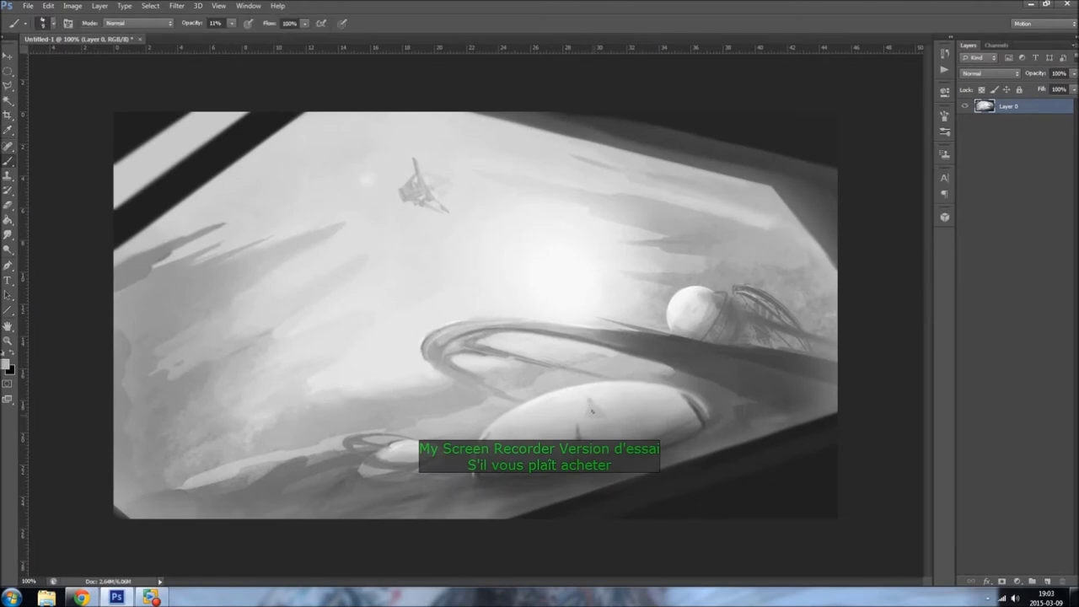
pyautogui.hotkey('ctrl', 'shift', 'h')
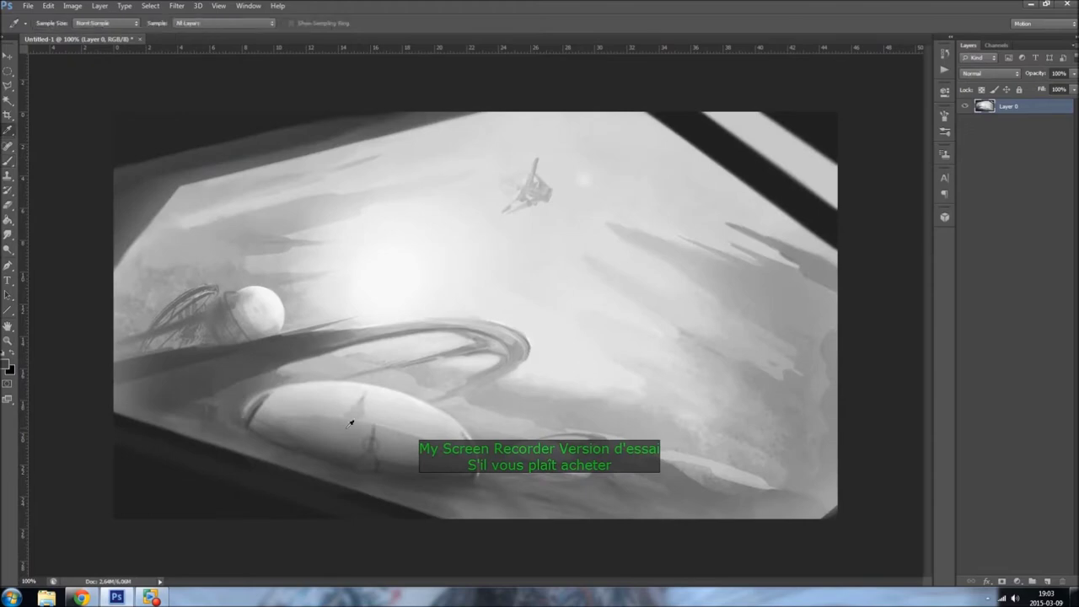
# Step: Paint jagged dark teeth along the pod's top with a custom tip at 52% opacity, size 70
pyautogui.press('F5')
pyautogui.press('F5')
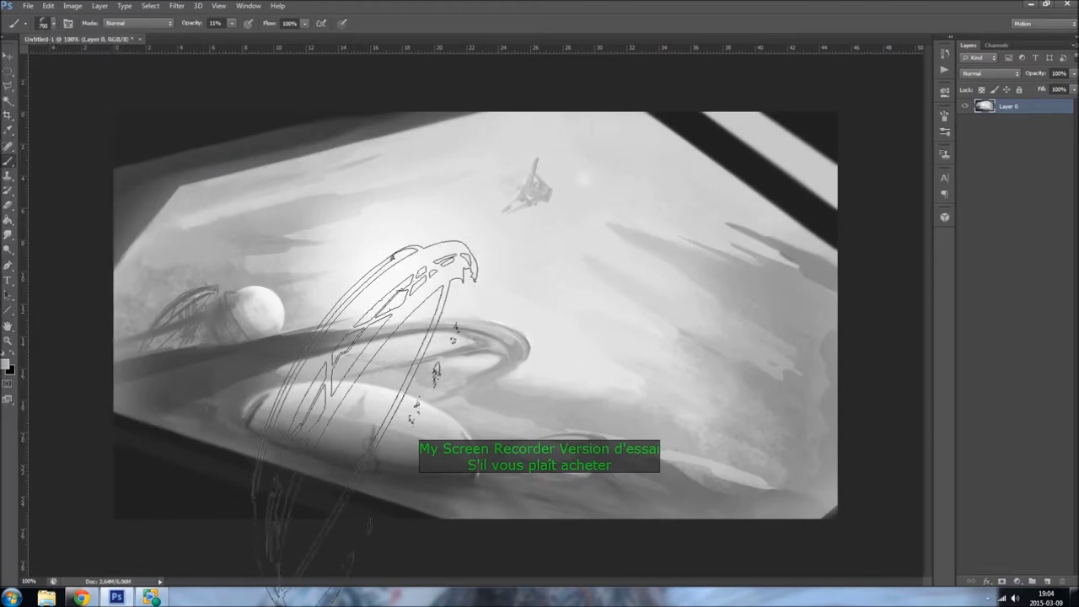
pyautogui.press('5')
pyautogui.press('2')
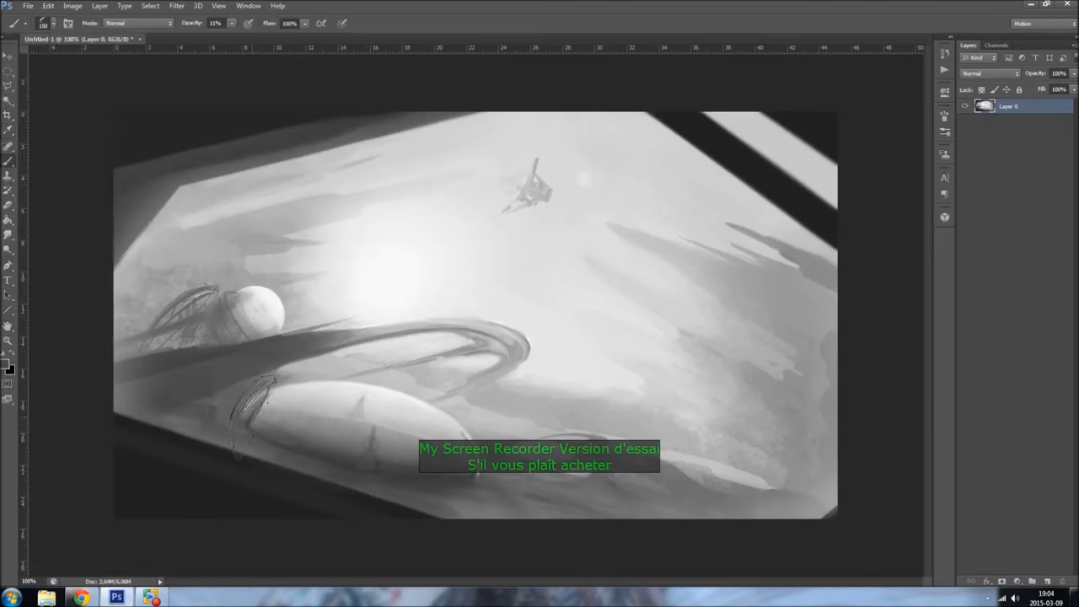
pyautogui.press('F5')
pyautogui.press('F5')
pyautogui.press('[')
pyautogui.press('[')
pyautogui.press('[')
pyautogui.moveTo(338, 395); pyautogui.dragTo(451, 418)
pyautogui.press('[')
pyautogui.press('[')
pyautogui.press('[')
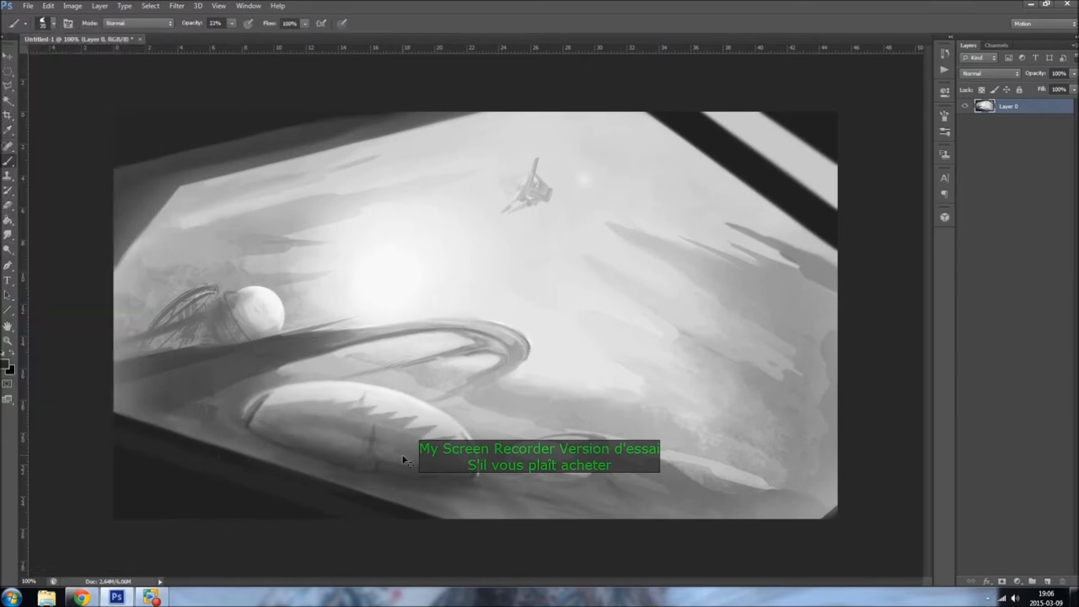
# Step: Flip the canvas horizontally and choose the hexagon pattern brush from the presets
pyautogui.hotkey('ctrl', 'shift', 'h')
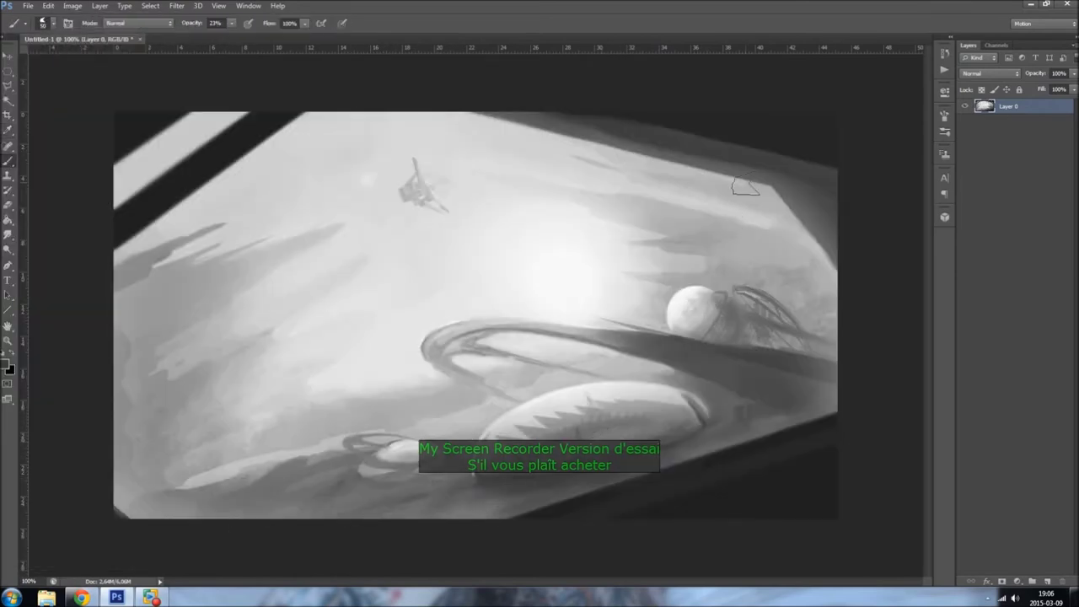
pyautogui.press(']')
pyautogui.press(']')
pyautogui.press(']')
pyautogui.press(']')
pyautogui.press(']')
pyautogui.rightClick(127, 303)
pyautogui.click(28, 375)
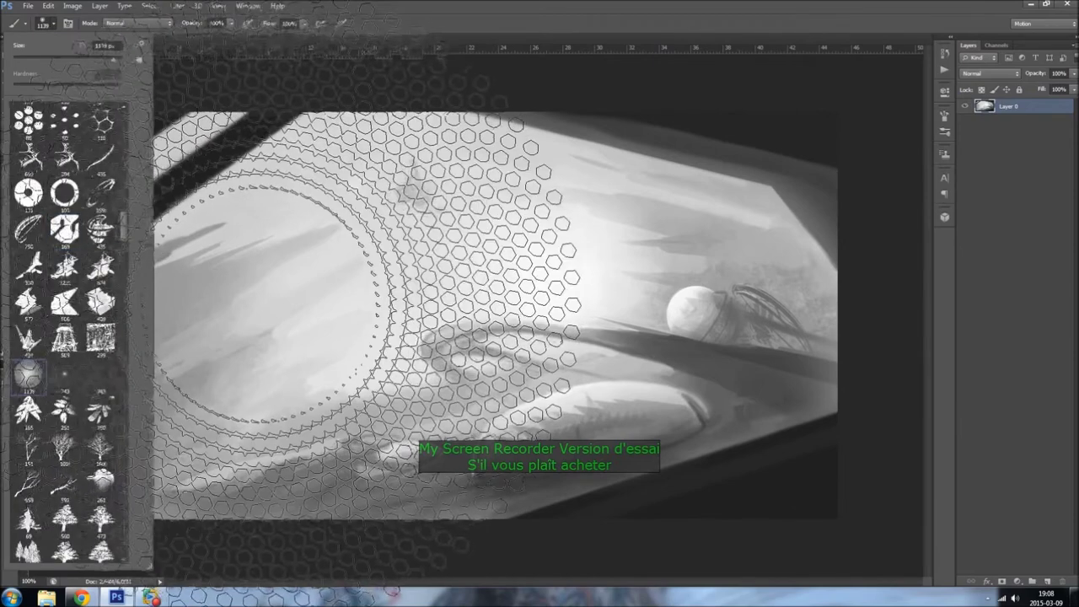
pyautogui.press('Escape')
pyautogui.rightClick(93, 455)
pyautogui.scroll(-3, 93, 456)
pyautogui.doubleClick(93, 456)
# Step: Stamp faint hexagons at 15% opacity near the upper-left window frame, then undo the stroke
pyautogui.rightClick(129, 265)
pyautogui.scroll(1, 129, 264)
pyautogui.press('Escape')
pyautogui.press('1')
pyautogui.press('5')
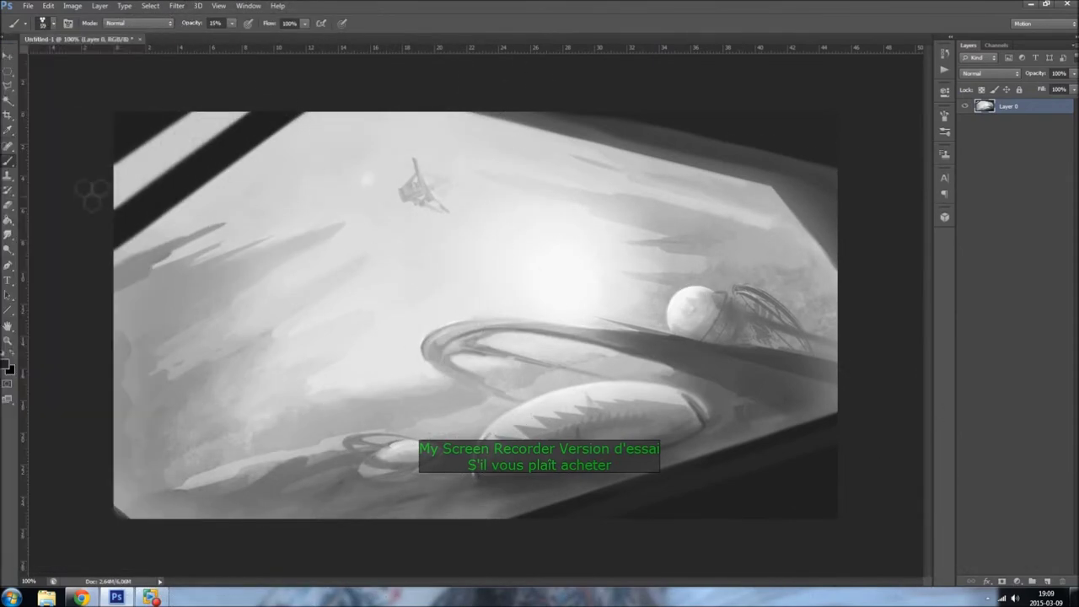
pyautogui.moveTo(173, 234); pyautogui.dragTo(304, 129)
pyautogui.hotkey('ctrl', 'z')
# Step: Pick a new brush tip from the presets at 72% opacity
pyautogui.click(53, 22)
pyautogui.doubleClick(51, 253)
pyautogui.press('7')
pyautogui.press('2')
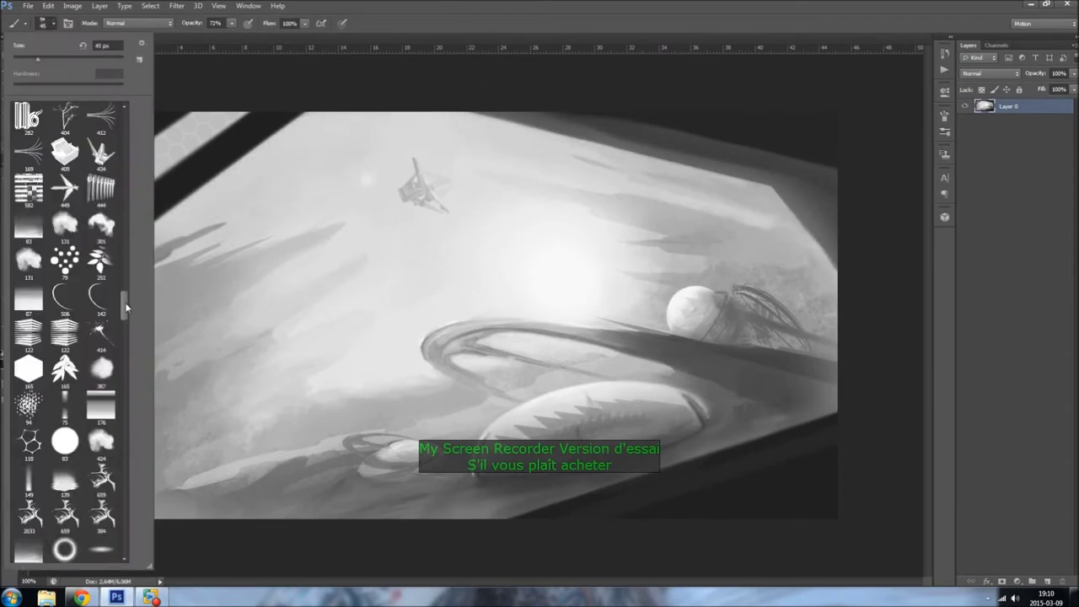
pyautogui.click(42, 23)
pyautogui.scroll(-2, 113, 364)
# Step: Paste the painting onto a new layer and shift it toward the lower left
pyautogui.hotkey('ctrl', 'v')
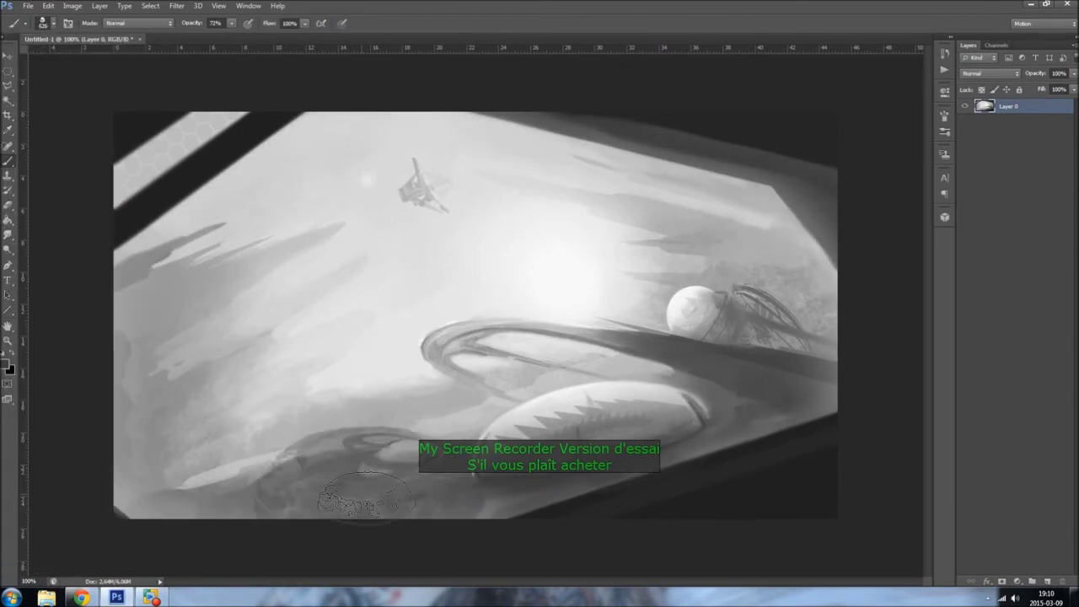
pyautogui.hotkey('ctrl', 't')
pyautogui.moveTo(554, 371)
pyautogui.mouseDown()
pyautogui.moveTo(320, 449)
pyautogui.moveTo(650, 270)
pyautogui.moveTo(843, 313)
pyautogui.moveTo(581, 371)
pyautogui.mouseUp()
# Step: Commit the moved layer, boost its contrast with Curves, and merge it down
pyautogui.press('Return')
pyautogui.click(213, 56)
pyautogui.moveTo(918, 340)
pyautogui.mouseDown()
pyautogui.moveTo(966, 354)
pyautogui.moveTo(930, 320)
pyautogui.mouseUp()
pyautogui.press('Return')
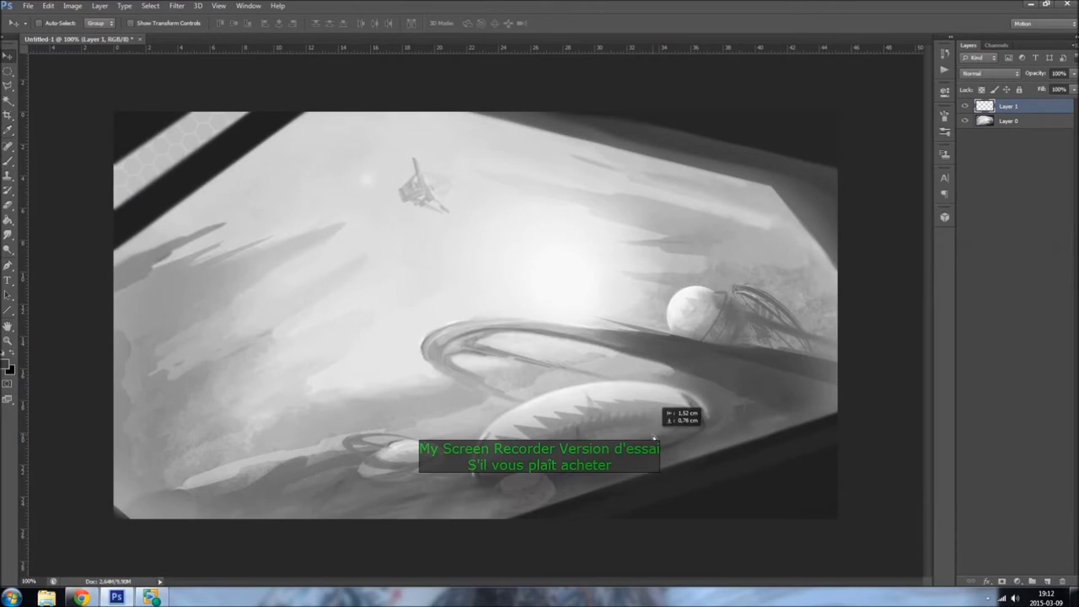
pyautogui.press('e')
pyautogui.hotkey('ctrl', 'e')
# Step: Flip the canvas, set brush opacity to 19%, and dodge the toothed hull area at the bottom
pyautogui.press('h')
pyautogui.press('b')
pyautogui.moveTo(232, 23); pyautogui.dragTo(200, 35)
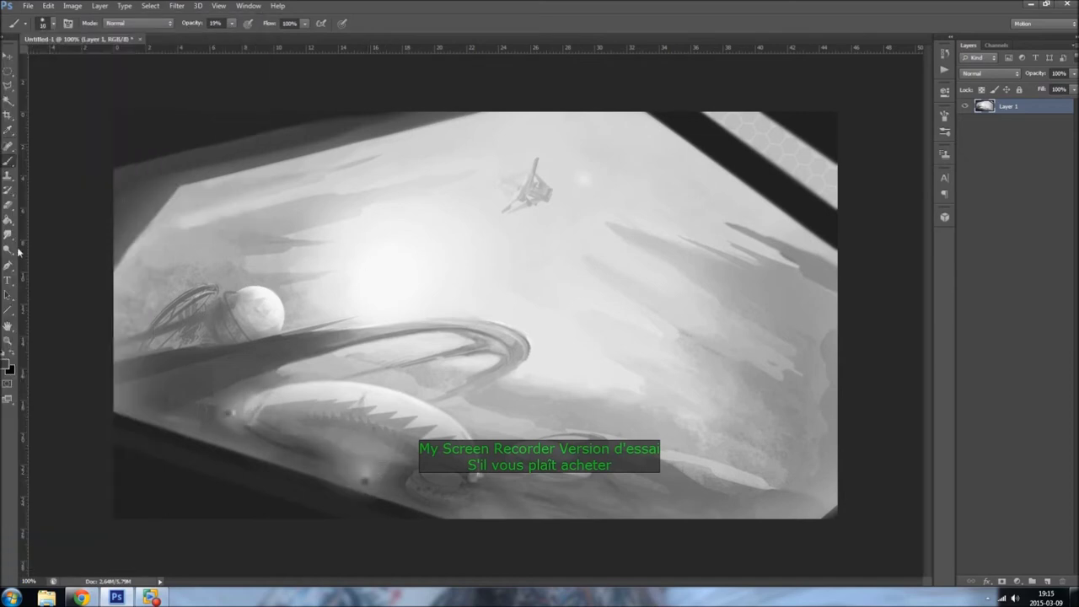
pyautogui.press('o')
pyautogui.moveTo(227, 380); pyautogui.dragTo(396, 481)
pyautogui.click(130, 23)
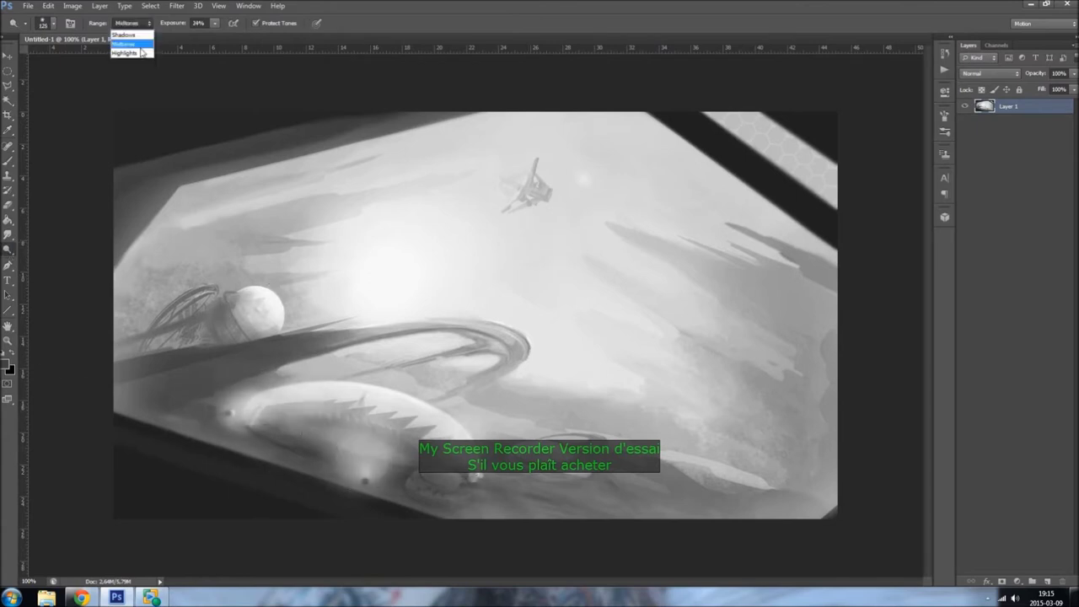
# Step: Dodge the sun into a large glow, add a small glow near the ship, and brighten the left side
pyautogui.moveTo(388, 244); pyautogui.dragTo(413, 257)
pyautogui.press('[')
pyautogui.press('[')
pyautogui.press('[')
pyautogui.click(583, 179)
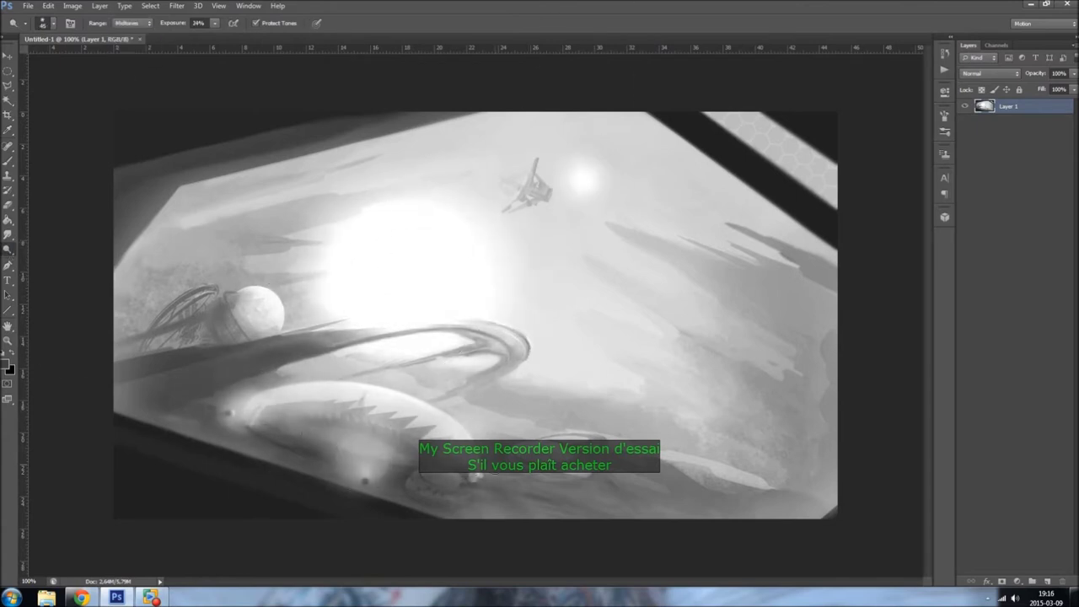
pyautogui.press(']')
pyautogui.press(']')
pyautogui.press(']')
pyautogui.moveTo(253, 242)
pyautogui.mouseDown()
pyautogui.moveTo(91, 313)
pyautogui.moveTo(809, 354)
pyautogui.moveTo(691, 152)
pyautogui.moveTo(339, 246)
pyautogui.mouseUp()
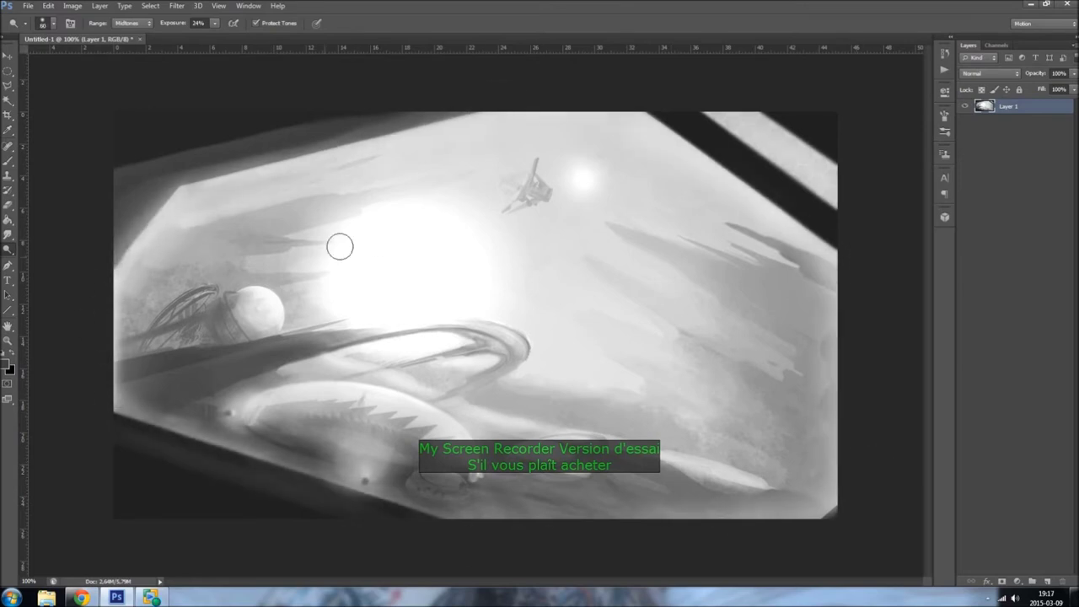
# Step: Burn the lower-left hull area darker, shrink the brush to 8, and flip the canvas back
pyautogui.hotkey('shift', 'o')
pyautogui.moveTo(227, 396)
pyautogui.mouseDown()
pyautogui.moveTo(363, 472)
pyautogui.moveTo(519, 360)
pyautogui.mouseUp()
pyautogui.press('b')
pyautogui.press('[')
pyautogui.press('[')
pyautogui.press('[')
pyautogui.press('[')
pyautogui.press('[')
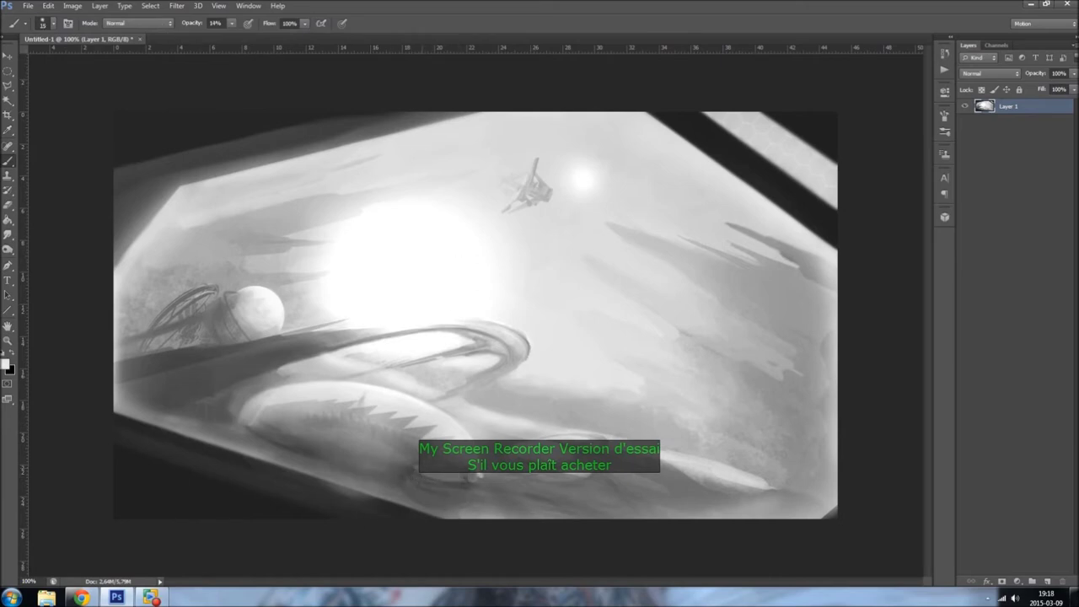
pyautogui.press('h')
pyautogui.press('F5')
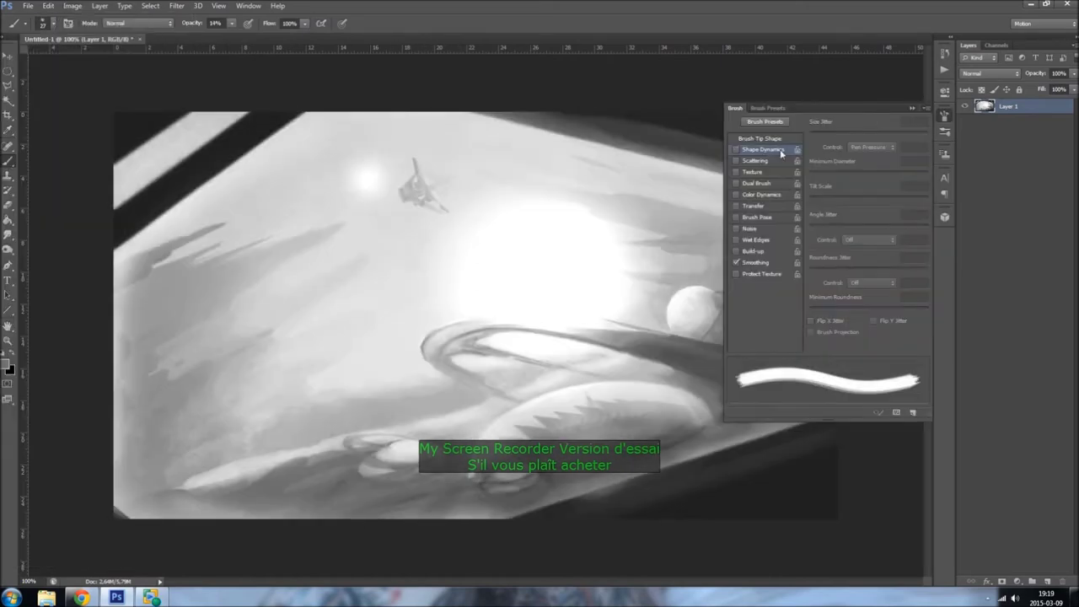
# Step: Paint a dark diagonal stroke in the lower left at 70% opacity, then undo part of it
pyautogui.press('F5')
pyautogui.press('7')
pyautogui.moveTo(118, 438); pyautogui.dragTo(336, 256)
pyautogui.hotkey('ctrl', 'z')
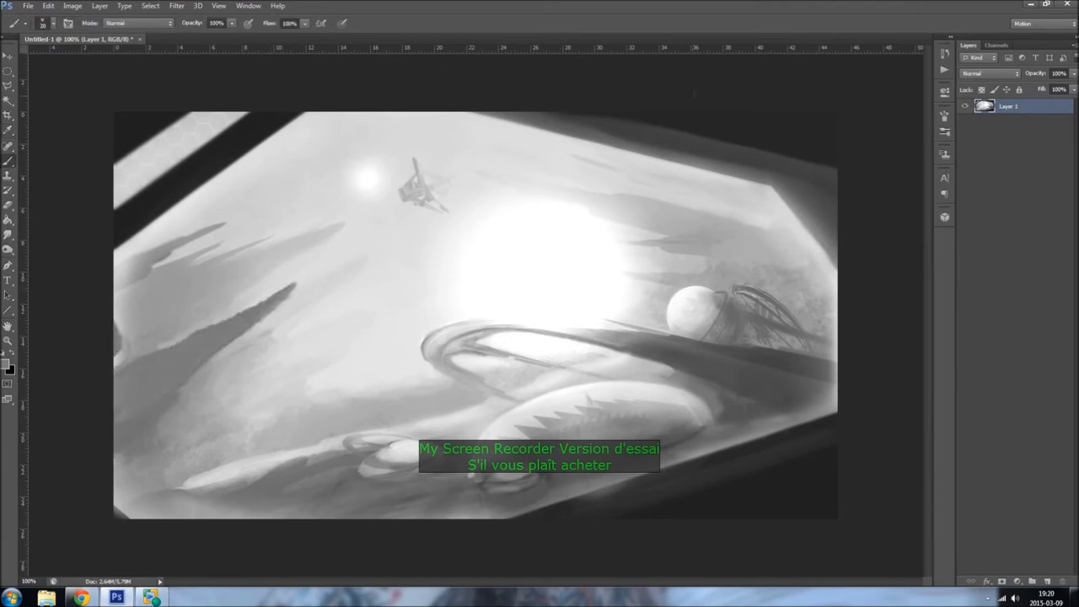
# Step: Free Transform the painting layer, rotating it to about -6° and shifting it left
pyautogui.hotkey('ctrl', 't')
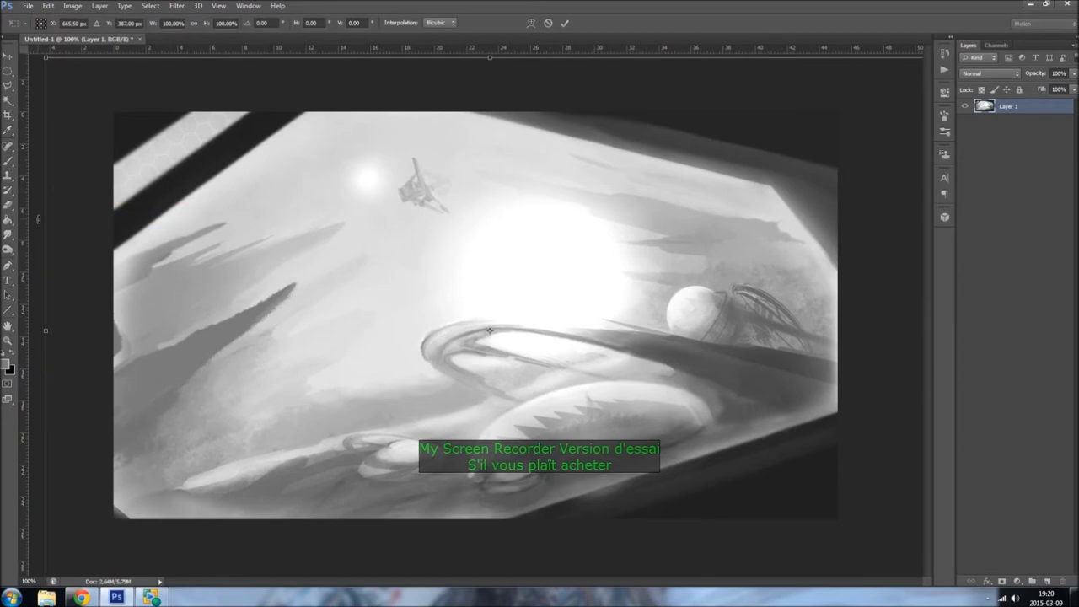
pyautogui.moveTo(93, 253); pyautogui.dragTo(108, 285)
pyautogui.moveTo(456, 203); pyautogui.dragTo(414, 209)
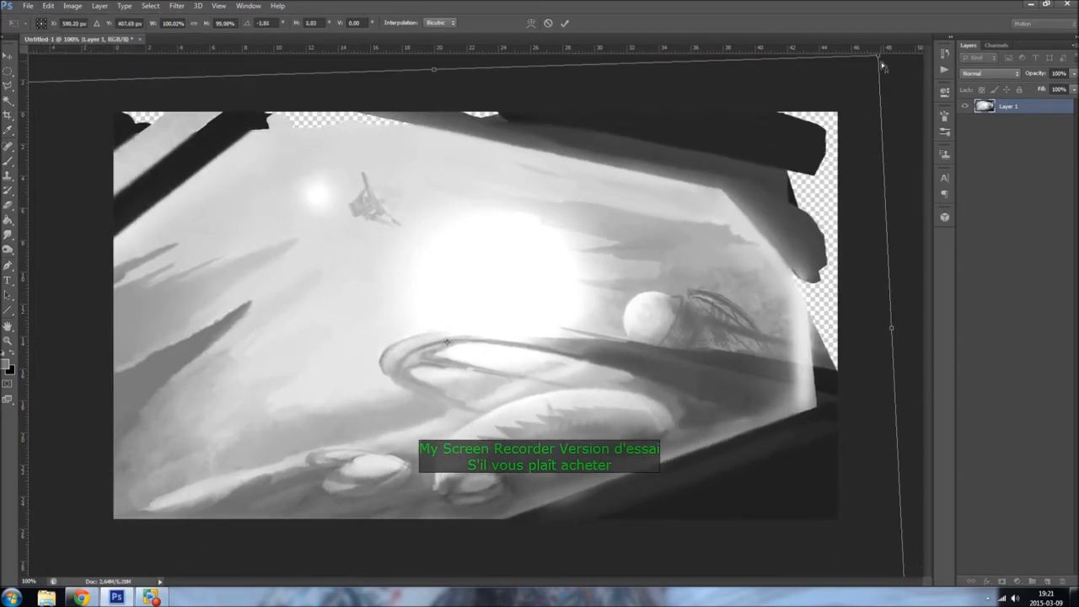
pyautogui.moveTo(921, 264); pyautogui.dragTo(906, 354)
pyautogui.moveTo(405, 177)
pyautogui.mouseDown()
pyautogui.moveTo(370, 211)
pyautogui.moveTo(268, 188)
pyautogui.mouseUp()
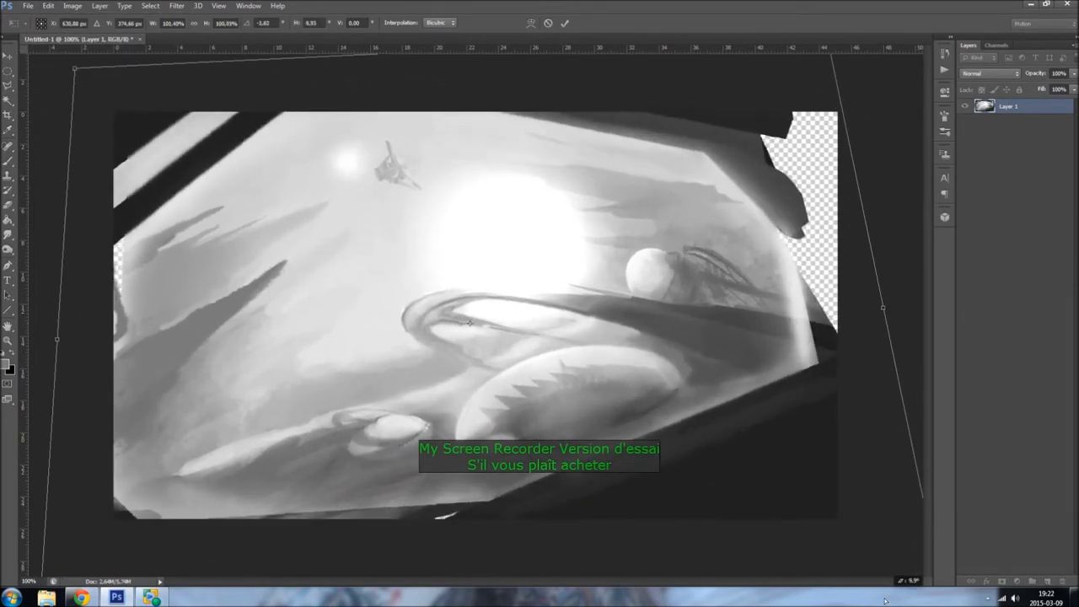
# Step: Warp the painting layer and apply the warp
pyautogui.click(48, 6)
pyautogui.click(301, 292)
pyautogui.press('l')
pyautogui.press('Return')
# Step: Paint the top-right corner lighter grey with swapped colours, a 45 px brush and 24% opacity
pyautogui.press('b')
pyautogui.press('x')
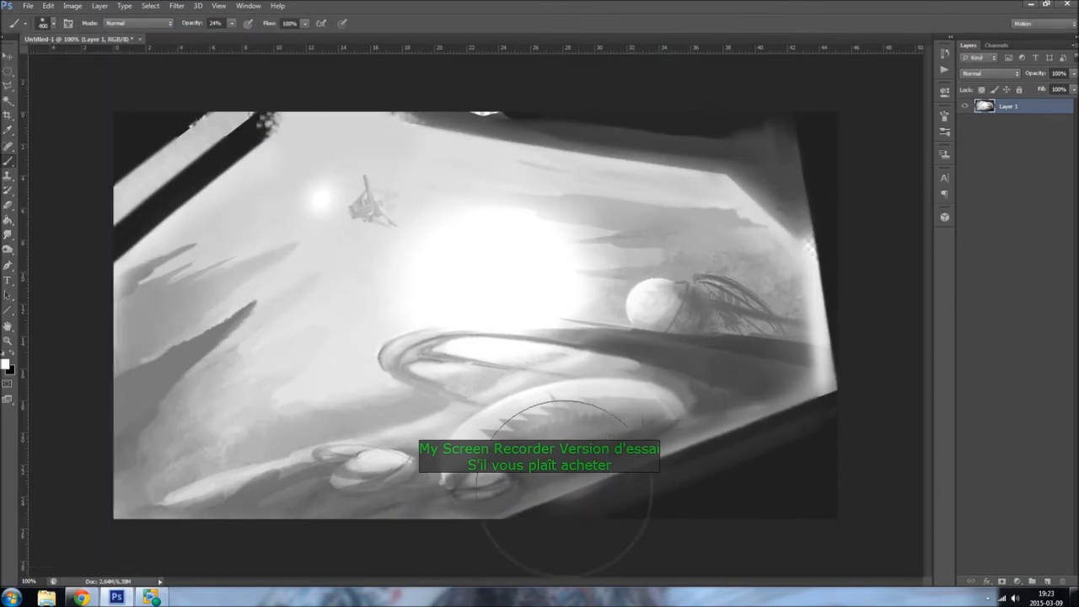
pyautogui.press('2')
pyautogui.press('4')
pyautogui.press('[')
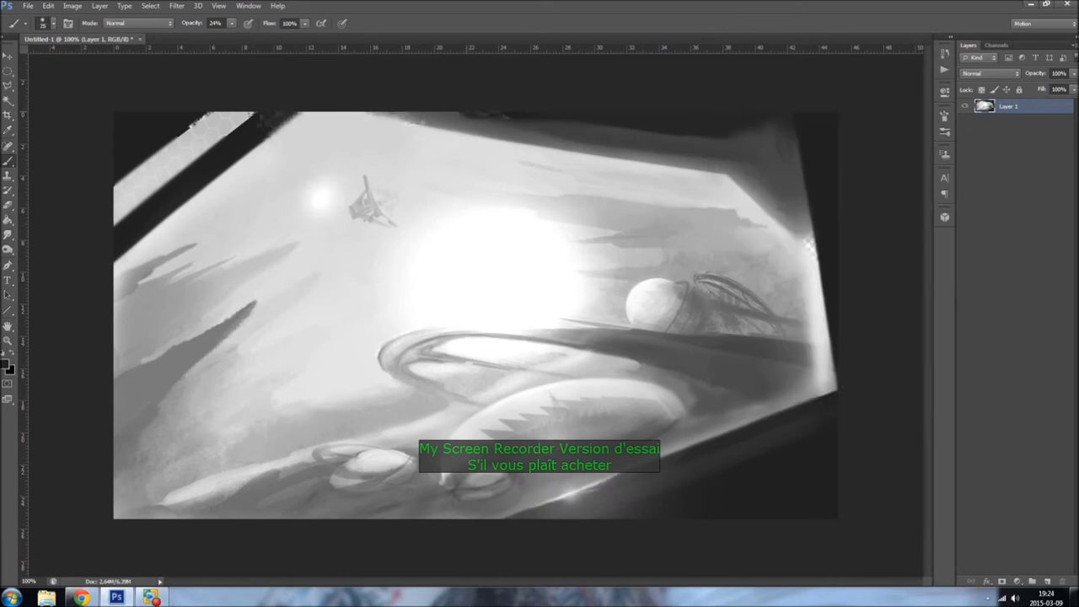
pyautogui.moveTo(809, 118); pyautogui.dragTo(814, 244)
# Step: Lasso the top-right corner triangle, paint it dark, then clear the selection
pyautogui.press('l')
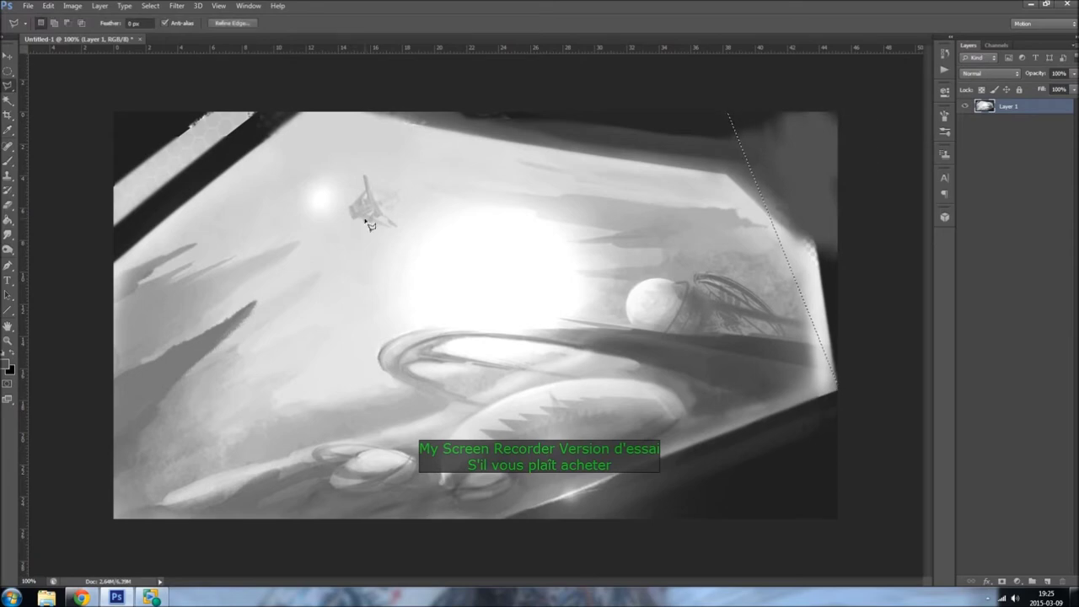
pyautogui.press('b')
pyautogui.moveTo(784, 126); pyautogui.dragTo(875, 153)
pyautogui.hotkey('ctrl', 'shift', 'i')
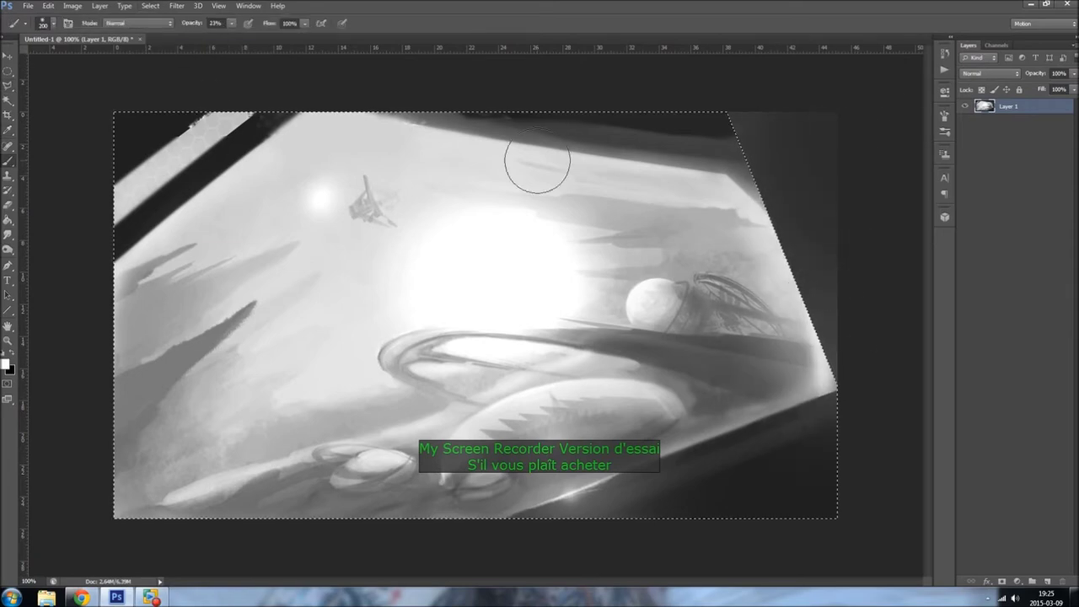
pyautogui.hotkey('ctrl', 'd')
# Step: Mirror the canvas horizontally and rotate the painting to a new tilt
pyautogui.press('r')
pyautogui.click(48, 6)
pyautogui.press('Escape')
pyautogui.click(73, 6)
pyautogui.click(245, 156)
pyautogui.click(48, 6)
pyautogui.click(212, 253)
pyautogui.moveTo(590, 127); pyautogui.dragTo(543, 169)
pyautogui.press('Return')
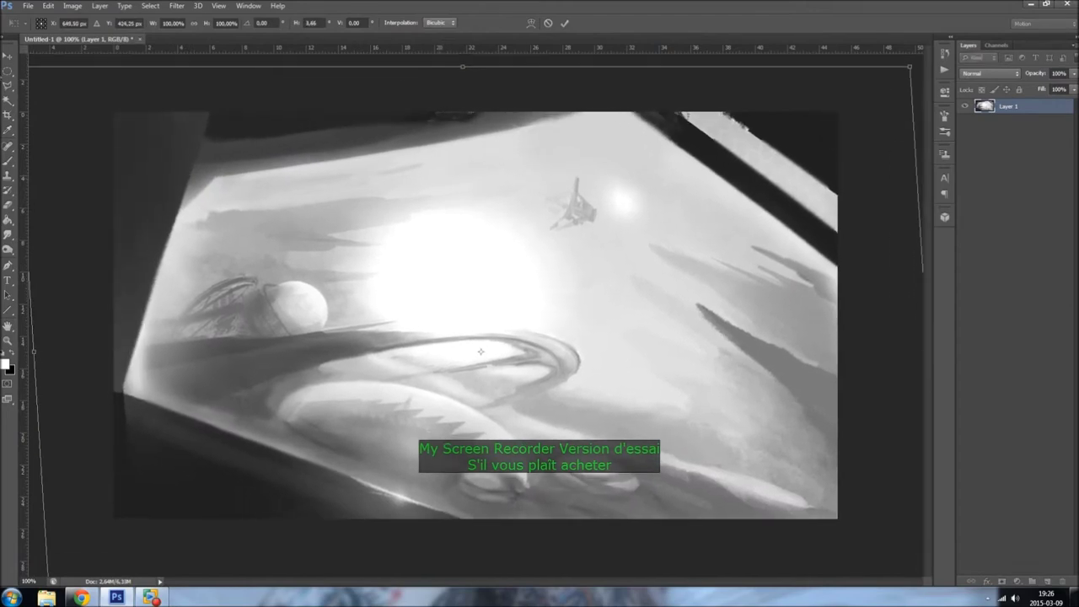
# Step: Crop the image to a steeper cockpit framing and bring up Save As set to JPEG
pyautogui.press('c')
pyautogui.click(10, 59)
pyautogui.press('Return')
pyautogui.click(28, 6)
pyautogui.click(42, 156)
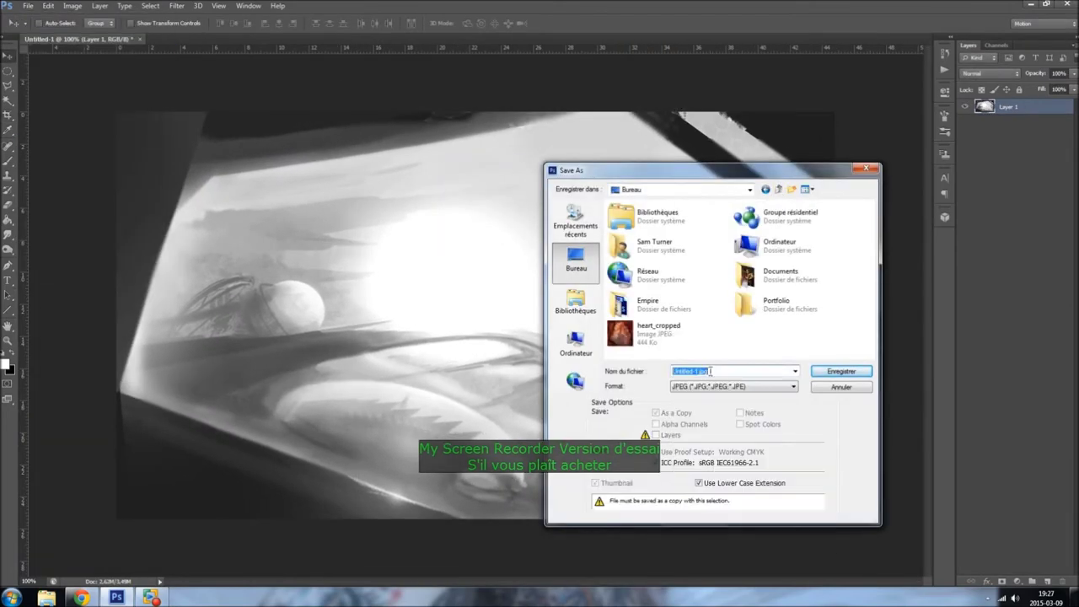
# Step: Save the painting as scifispeedpainting.psd and add a new Overlay-blend layer
pyautogui.click(733, 386)
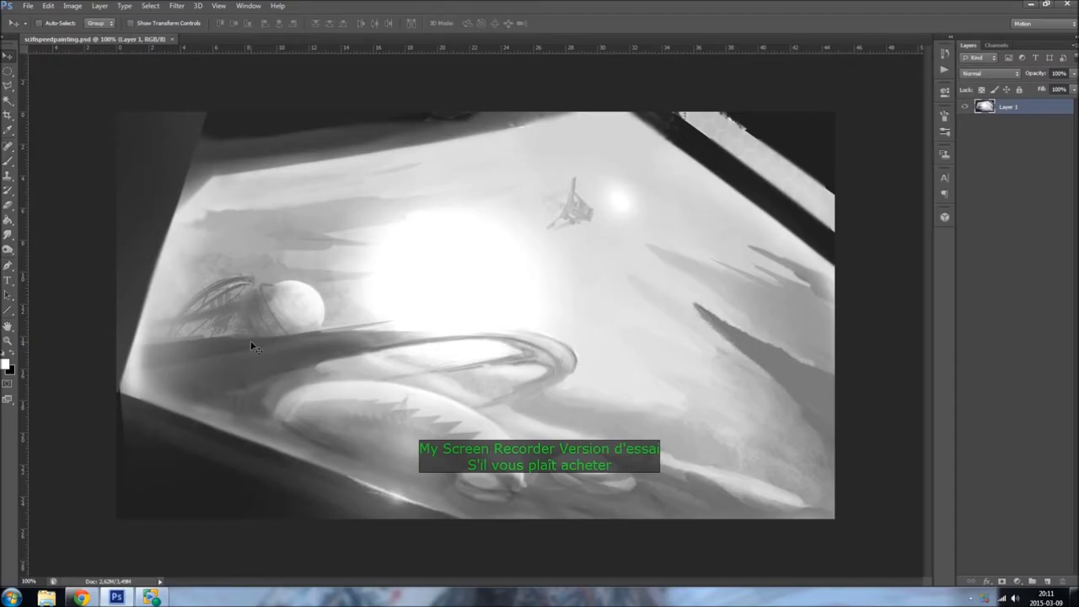
pyautogui.click(1048, 581)
pyautogui.click(6, 364)
pyautogui.click(911, 253)
# Step: Fill the Overlay layer with orange for a warm sepia tint
pyautogui.click(991, 73)
pyautogui.click(978, 253)
pyautogui.press('b')
pyautogui.hotkey('alt', 'BackSpace')
# Step: Darken Layer 1 with Levels, then brush a light blue tint on the overlay layer
pyautogui.click(1008, 122)
pyautogui.hotkey('ctrl', 'l')
pyautogui.press('Return')
pyautogui.click(1008, 106)
pyautogui.moveTo(590, 157)
pyautogui.mouseDown()
pyautogui.moveTo(783, 458)
pyautogui.moveTo(226, 333)
pyautogui.mouseUp()
# Step: Settle on an orange foreground colour in the Color Picker
pyautogui.click(6, 364)
pyautogui.moveTo(940, 327); pyautogui.dragTo(947, 395)
pyautogui.press('Escape')
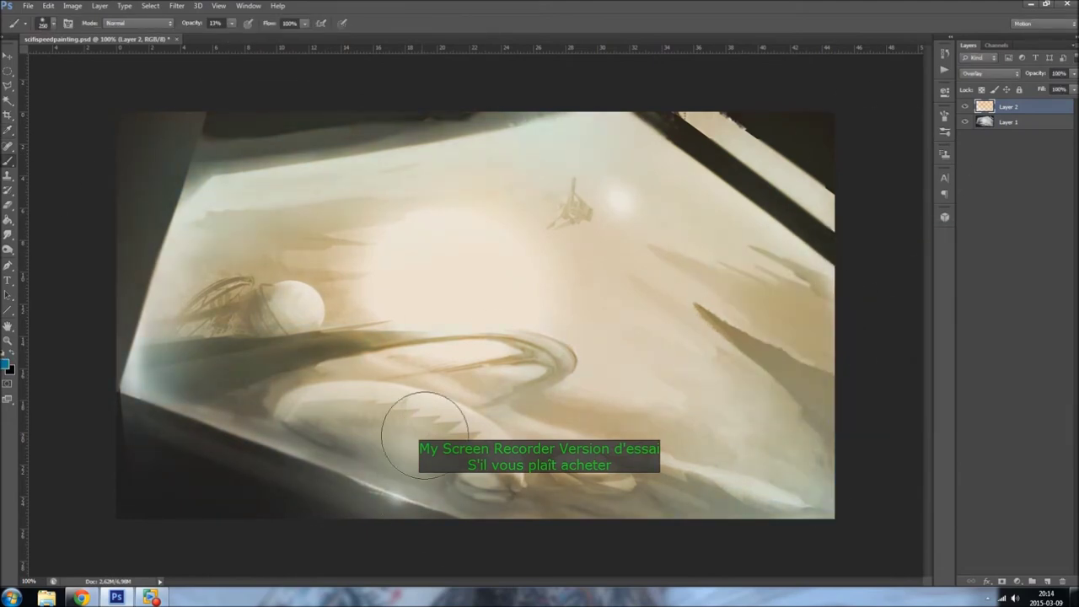
pyautogui.click(5, 364)
pyautogui.press('Escape')
pyautogui.click(6, 364)
pyautogui.press('Return')
# Step: Pick a pale yellow foreground colour and enlarge the brush to 250
pyautogui.click(6, 364)
pyautogui.click(814, 266)
pyautogui.press('Return')
pyautogui.press(']')
pyautogui.press(']')
# Step: Pick pink, set a larger brush at 7% opacity, and mirror the canvas horizontally
pyautogui.click(6, 364)
pyautogui.click(814, 266)
pyautogui.press('Return')
pyautogui.press('0')
pyautogui.press('7')
pyautogui.press(']')
pyautogui.press(']')
pyautogui.press(']')
pyautogui.press('[')
pyautogui.hotkey('ctrl', 'alt', 'shift', 'h')
# Step: Paint white overlay strokes on the left and bottom with a 150 px brush at 23% opacity
pyautogui.click(6, 364)
pyautogui.click(813, 266)
pyautogui.press('Return')
pyautogui.press('2')
pyautogui.press('3')
pyautogui.press('[')
pyautogui.moveTo(174, 284)
pyautogui.mouseDown()
pyautogui.moveTo(126, 506)
pyautogui.moveTo(497, 506)
pyautogui.mouseUp()
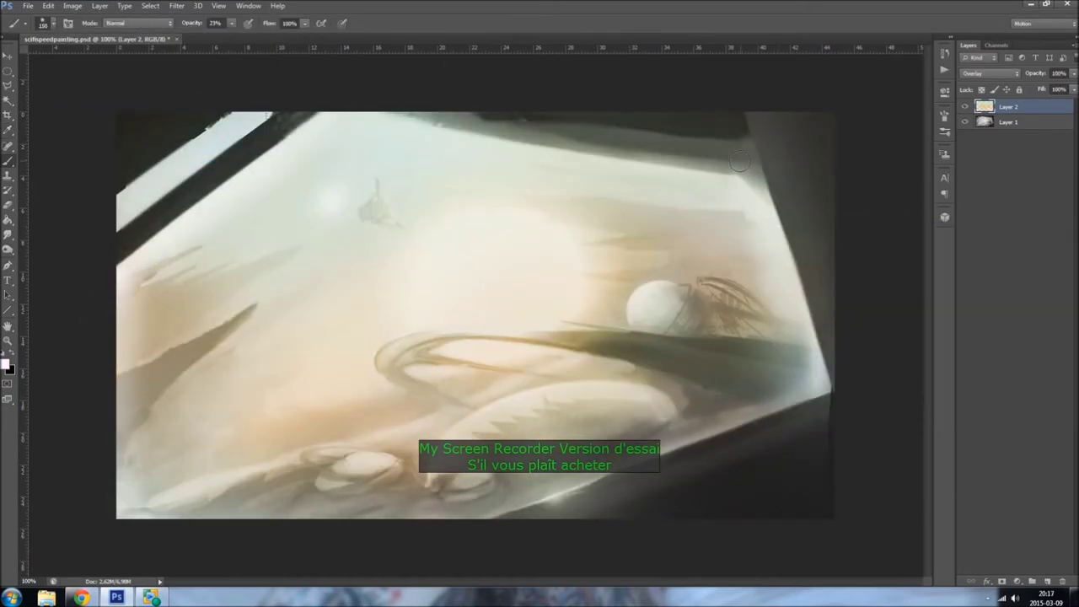
# Step: Merge the overlay layer down and add light strokes around the white pod at 11% opacity
pyautogui.press('[')
pyautogui.hotkey('ctrl', 'e')
pyautogui.press('[')
pyautogui.press('[')
pyautogui.press('[')
pyautogui.press('1')
pyautogui.press('1')
pyautogui.moveTo(590, 354); pyautogui.dragTo(742, 337)
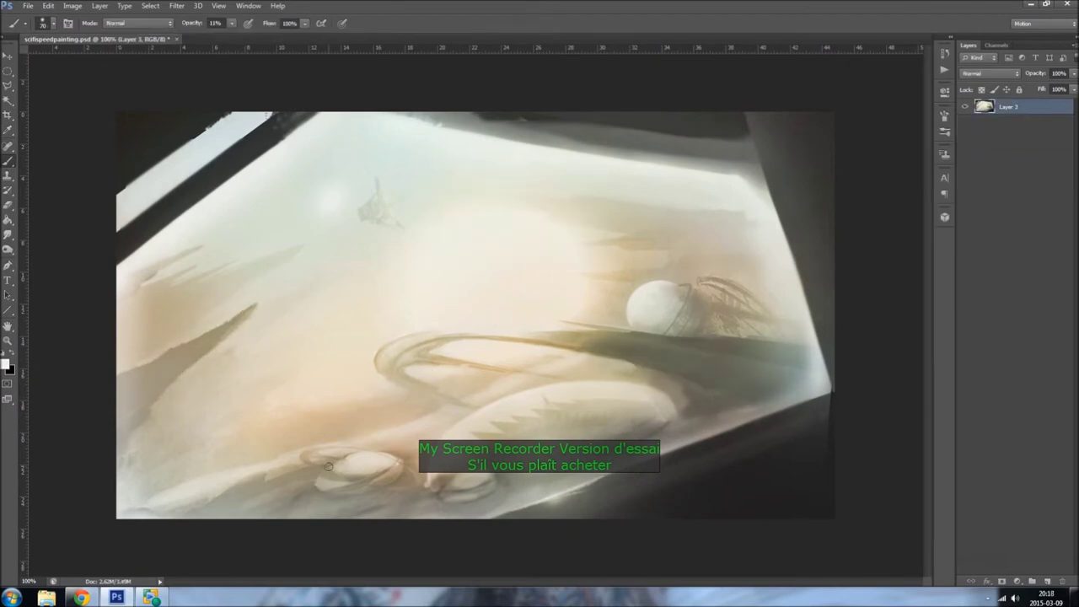
# Step: Smudge the top edge band darker and adjust the tone curve and exposure
pyautogui.press('r')
pyautogui.moveTo(741, 164); pyautogui.dragTo(421, 118)
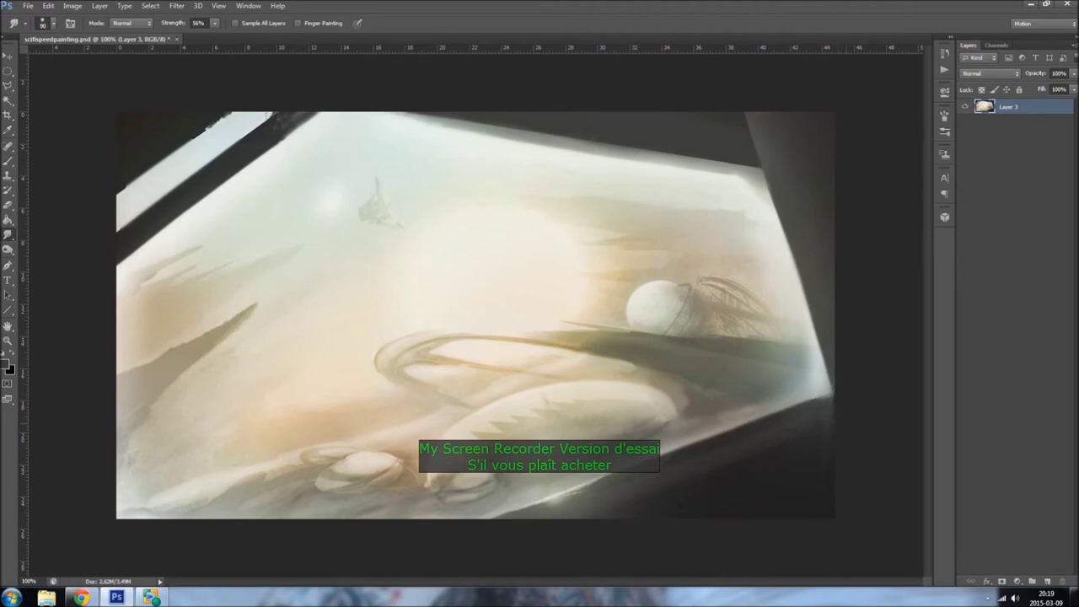
pyautogui.hotkey('ctrl', 'm')
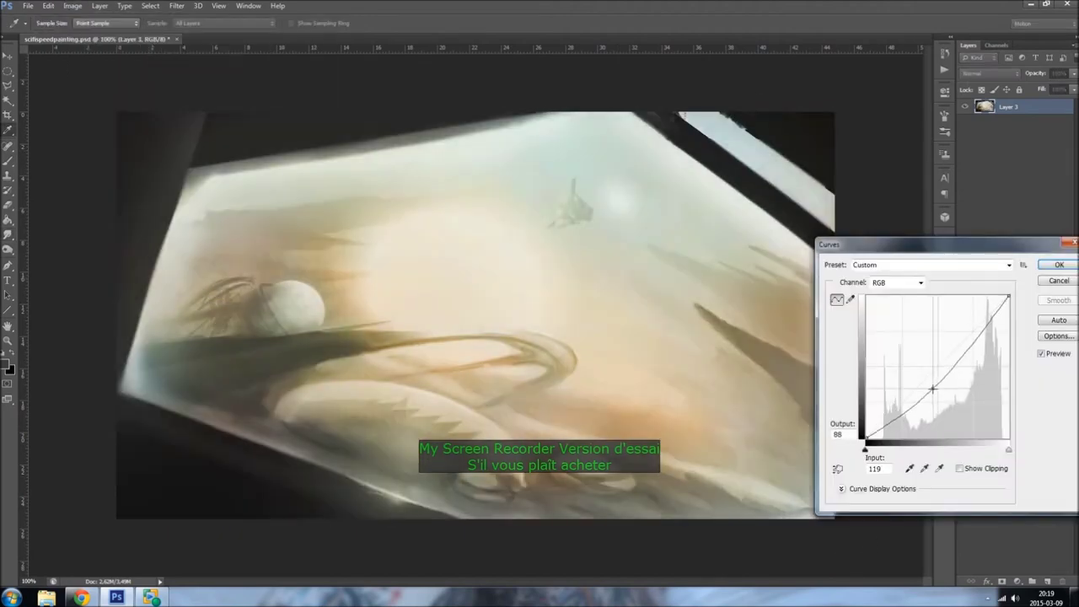
pyautogui.press('Return')
pyautogui.moveTo(861, 496); pyautogui.dragTo(869, 501)
pyautogui.press('Return')
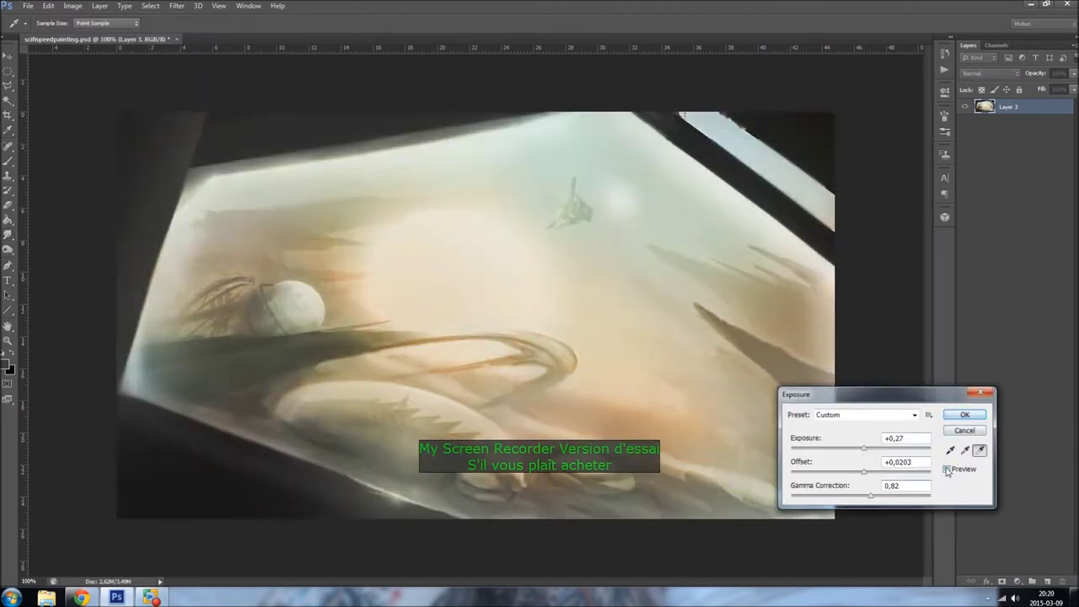
# Step: Apply Color Balance pushing the Highlights toward blue
pyautogui.click(72, 6)
pyautogui.click(354, 89)
pyautogui.hotkey('ctrl', '1')
pyautogui.moveTo(895, 450); pyautogui.dragTo(923, 435)
pyautogui.hotkey('ctrl', '3')
# Step: Apply another Curves adjustment bending the curve to darken the image
pyautogui.press('Return')
pyautogui.click(73, 6)
pyautogui.click(219, 56)
pyautogui.moveTo(927, 364); pyautogui.dragTo(946, 352)
pyautogui.press('Return')
pyautogui.click(73, 6)
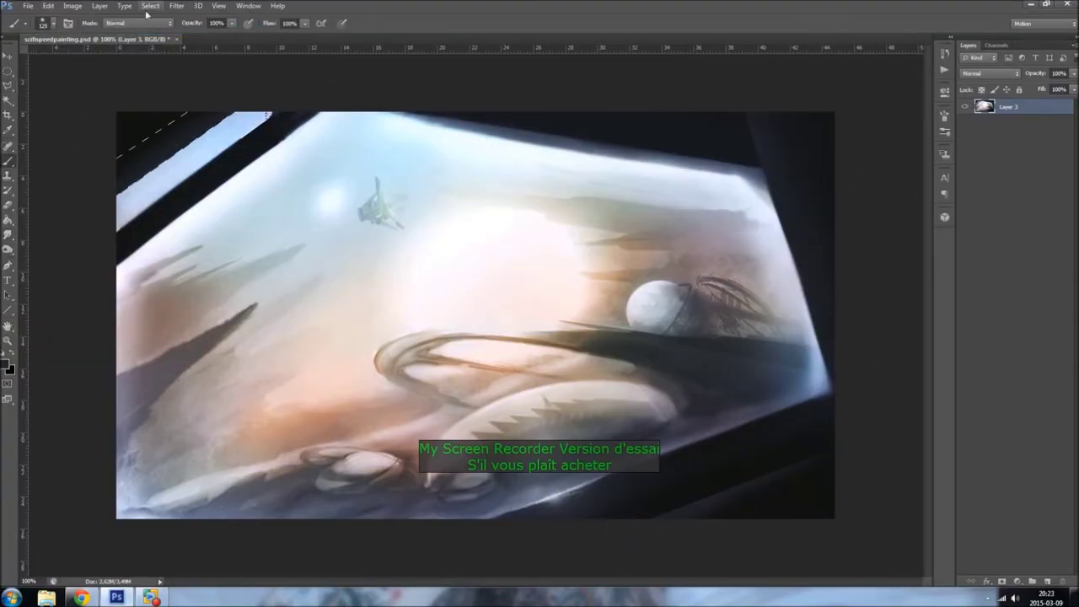
# Step: Try and undo a white top-left frame line, then set a white brush at 7% opacity
pyautogui.moveTo(118, 165); pyautogui.dragTo(200, 113)
pyautogui.hotkey('ctrl', 'z')
pyautogui.press('r')
pyautogui.press('b')
pyautogui.press('F5')
pyautogui.press('F5')
pyautogui.keyDown('alt'); pyautogui.click(151, 245); pyautogui.keyUp('alt')
pyautogui.press('0')
pyautogui.press('7')
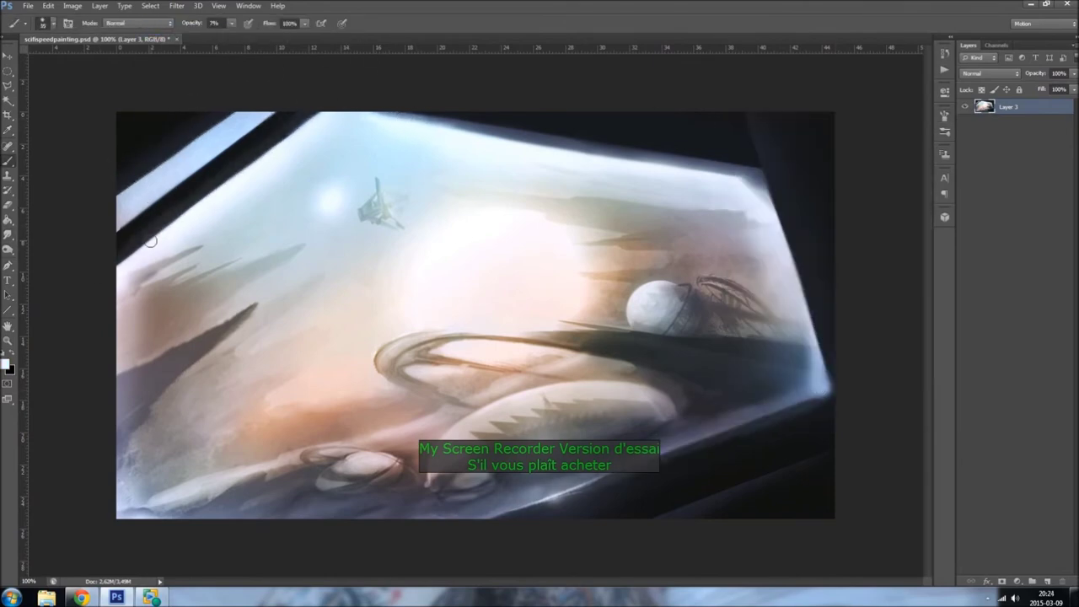
# Step: Enable Shape Dynamics with pen-pressure size in Brush settings and set opacity to 11%
pyautogui.rightClick(131, 156)
pyautogui.press('6')
pyautogui.press('F5')
pyautogui.click(758, 138)
pyautogui.click(777, 149)
pyautogui.click(759, 137)
pyautogui.click(762, 149)
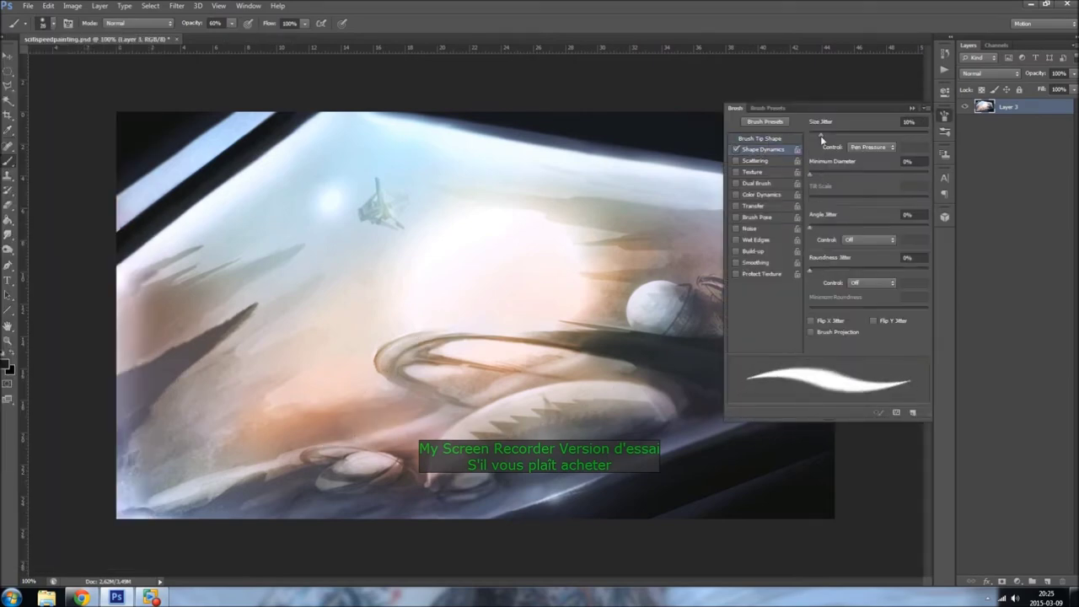
pyautogui.press('F5')
pyautogui.press('1')
pyautogui.press('1')
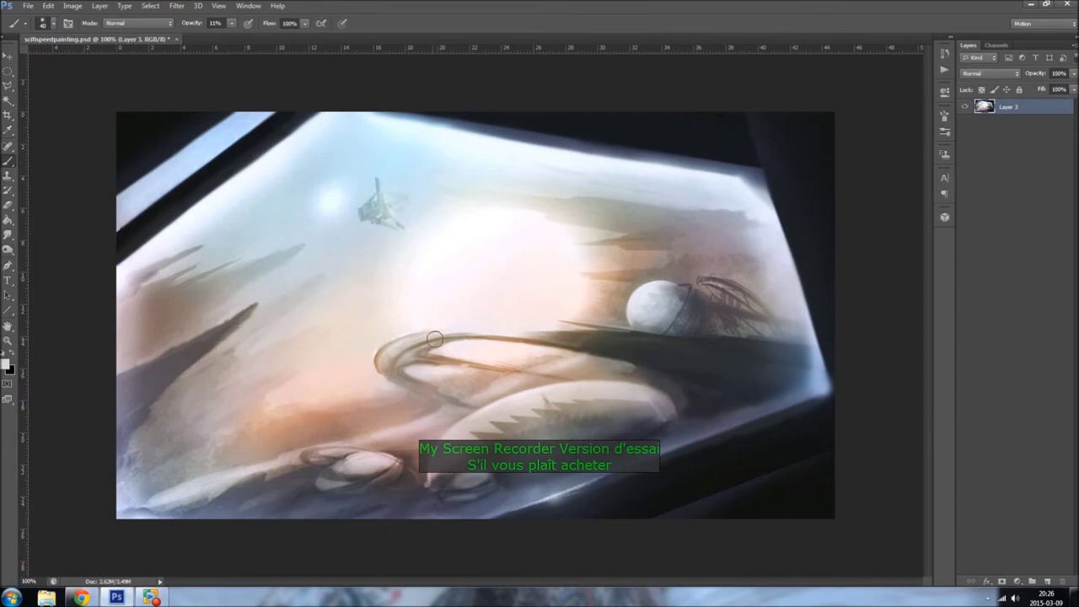
# Step: Burn the sky tones darker, zoom to 200%, and return to the Brush
pyautogui.press('o')
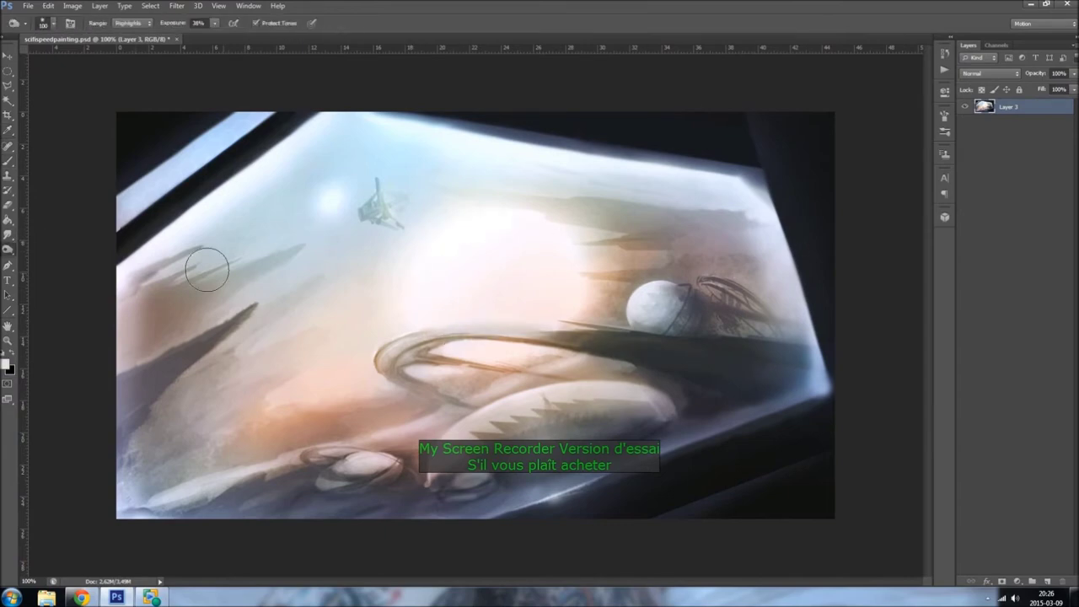
pyautogui.rightClick(7, 250)
pyautogui.click(46, 261)
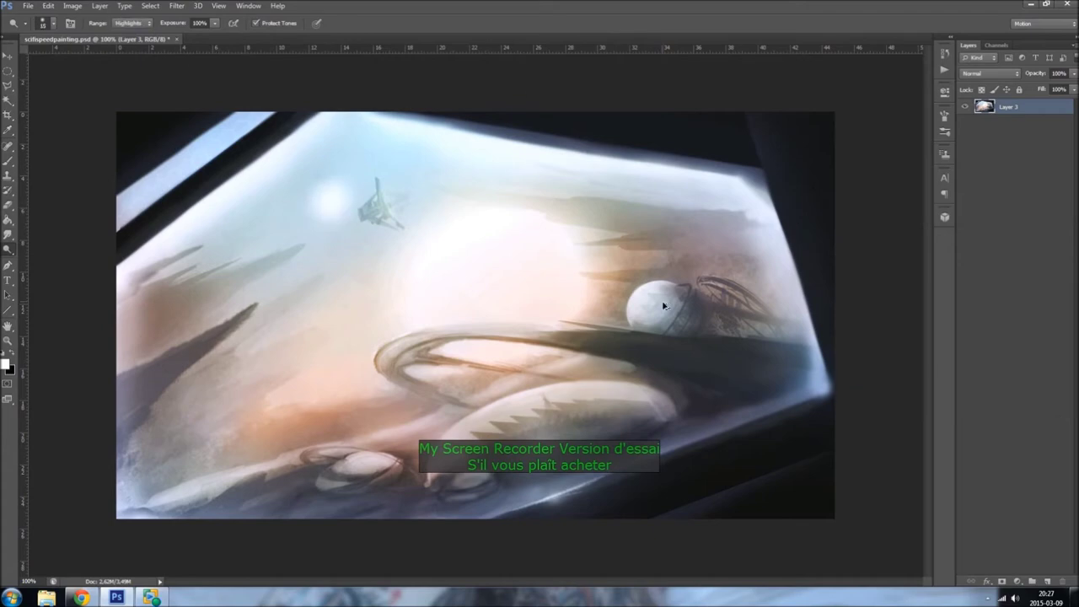
pyautogui.hotkey('ctrl', '+')
pyautogui.press('b')
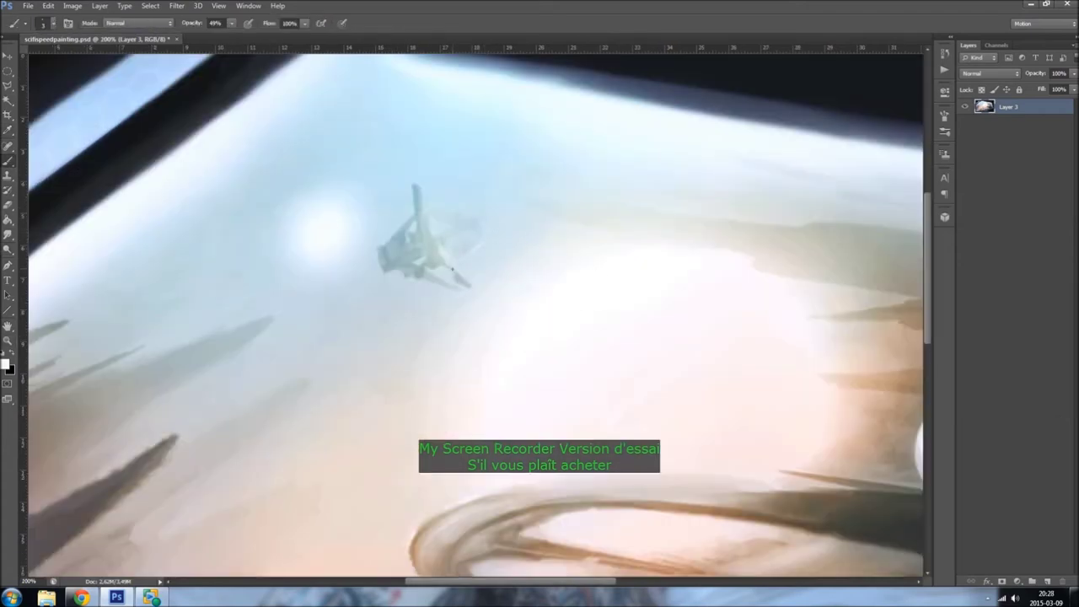
# Step: Pan down to the lower pods at 200% and set a larger brush at 23% opacity
pyautogui.scroll(-4, 438, 303)
pyautogui.hscroll(6, 596, 322)
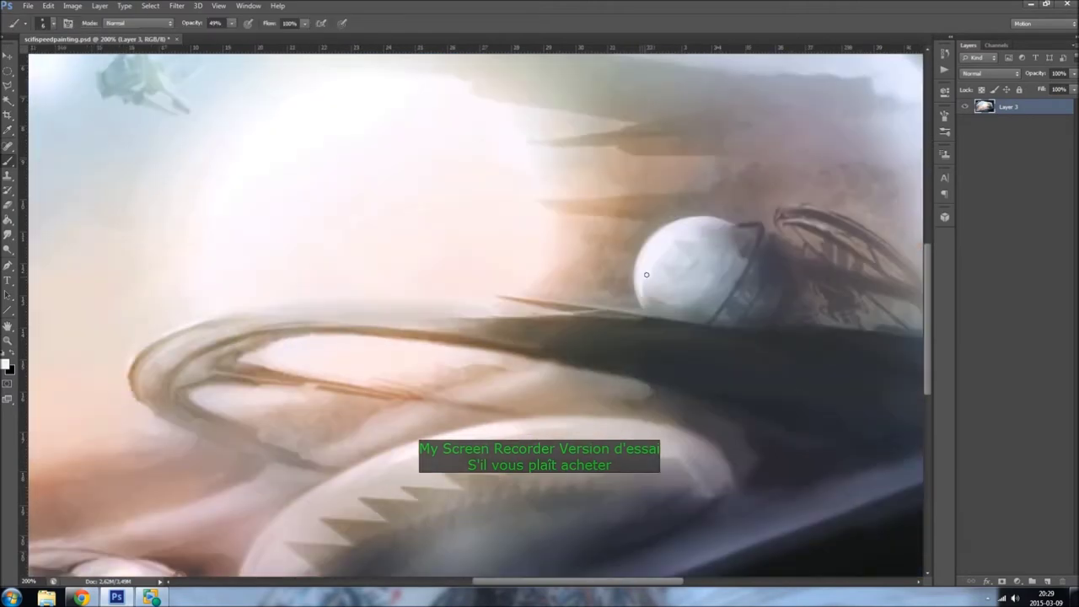
pyautogui.scroll(-2, 680, 154)
pyautogui.scroll(-2, 400, 339)
pyautogui.press('2')
pyautogui.press('3')
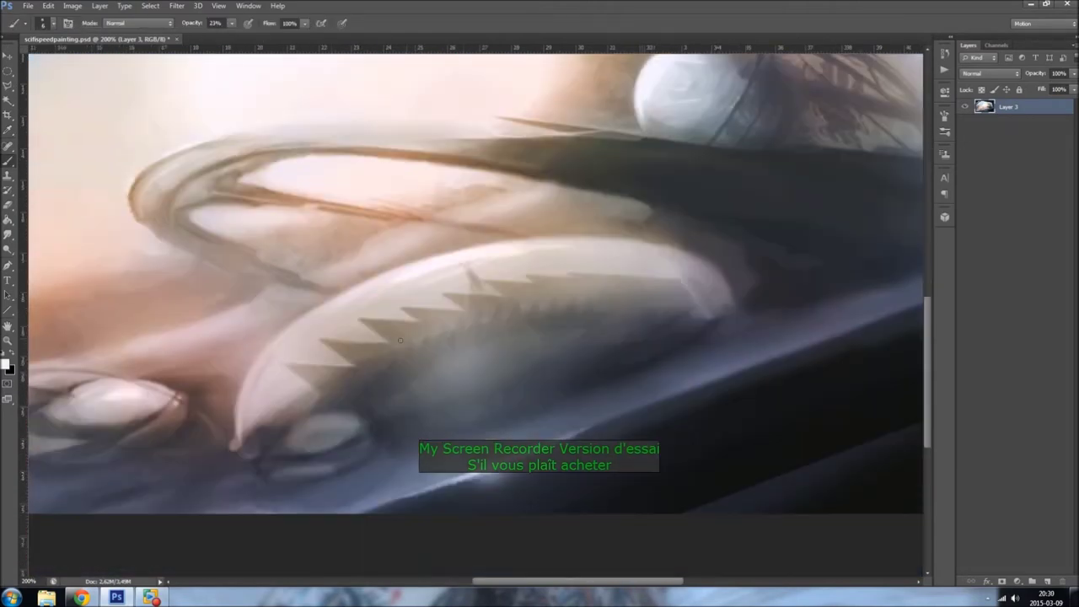
pyautogui.press(']')
pyautogui.press(']')
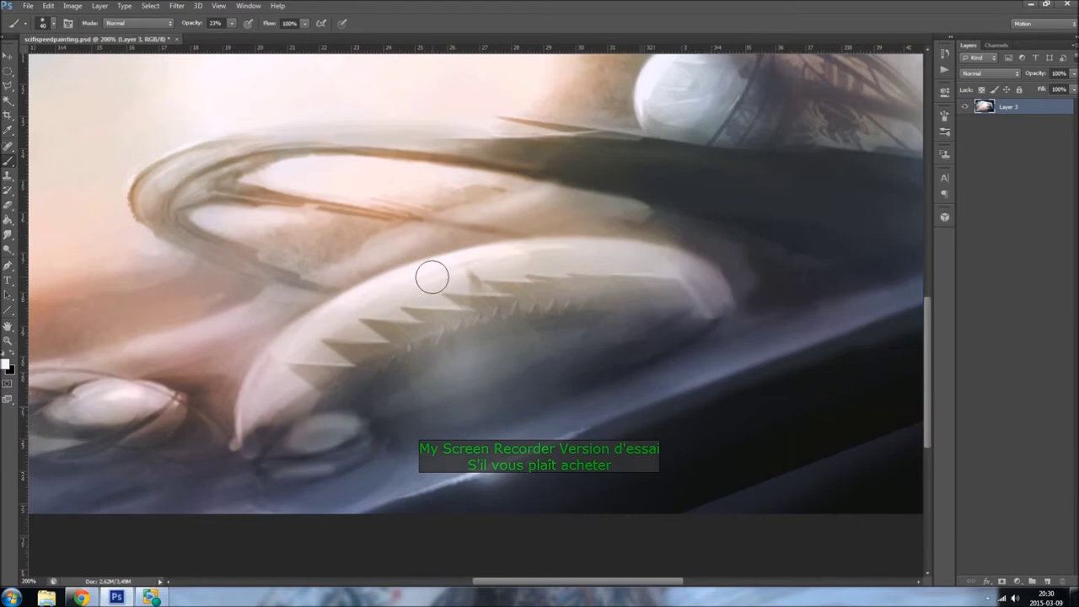
# Step: Sample the reddish-brown and paint soft detail near the white pod with a 100 px brush at 9%
pyautogui.keyDown('alt'); pyautogui.click(243, 380); pyautogui.keyUp('alt')
pyautogui.scroll(1, 242, 380)
pyautogui.press('0')
pyautogui.press('9')
pyautogui.press(']')
pyautogui.press(']')
pyautogui.press(']')
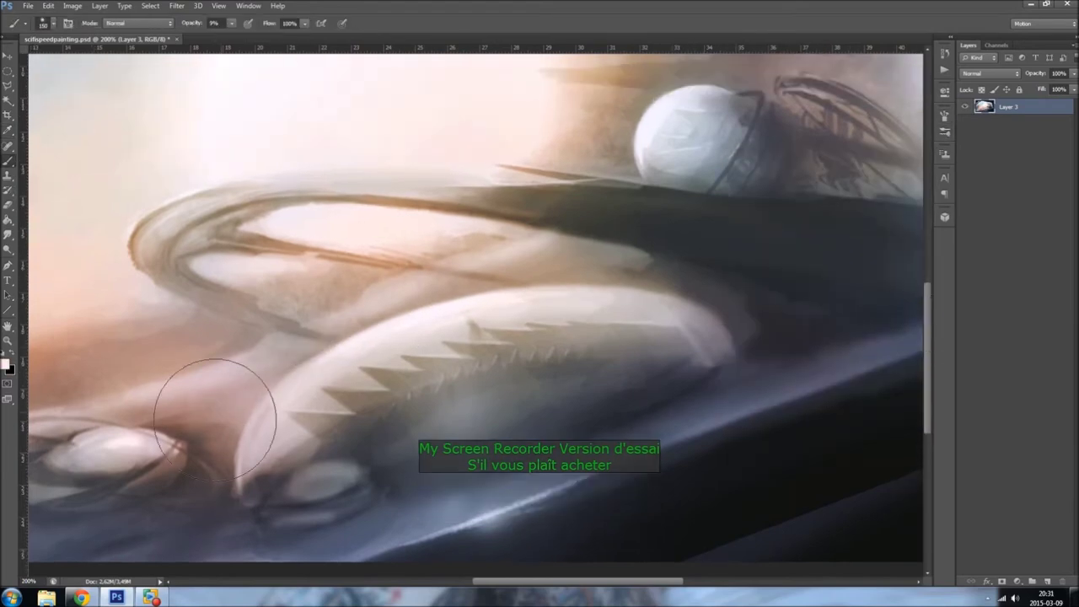
pyautogui.moveTo(372, 278); pyautogui.dragTo(110, 471)
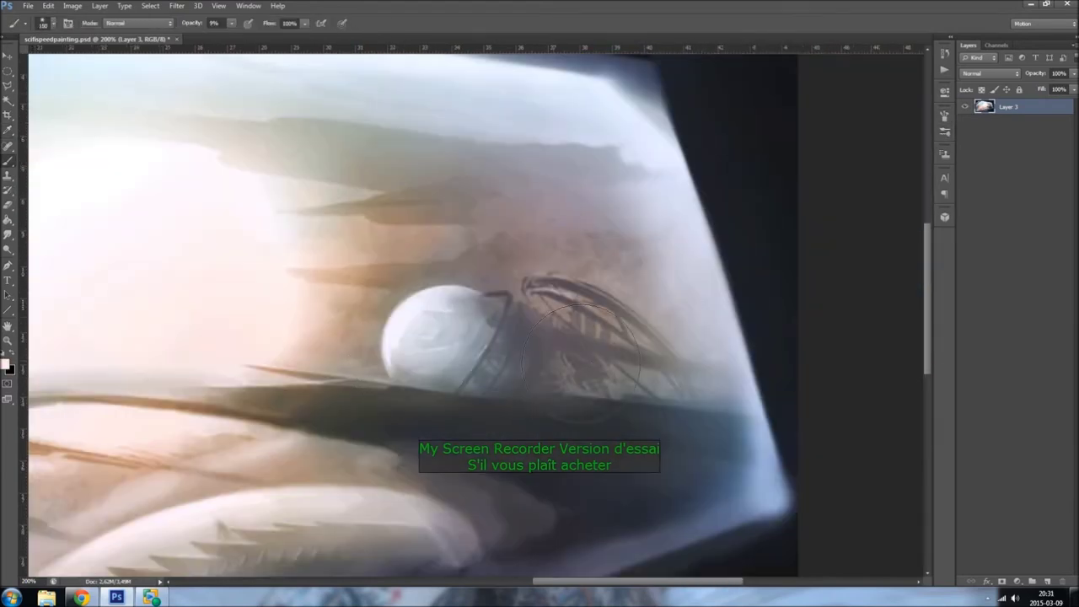
pyautogui.press('[')
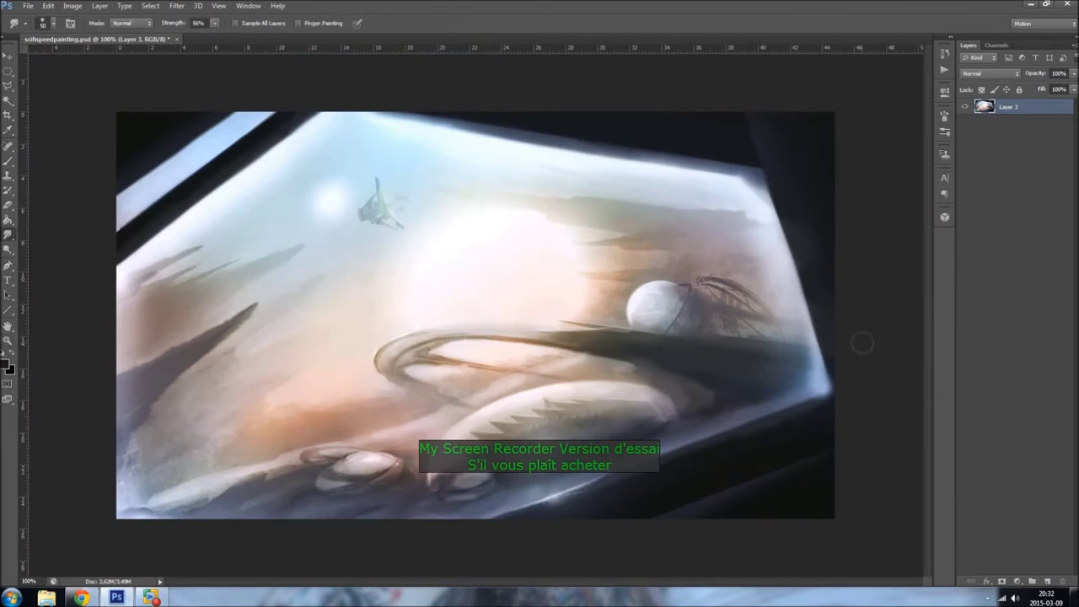
# Step: Choose a brush preset from the list and set the brush to size 25
pyautogui.click(47, 23)
pyautogui.scroll(-5, 67, 338)
pyautogui.scroll(-5, 67, 337)
pyautogui.press('F5')
pyautogui.press('F5')
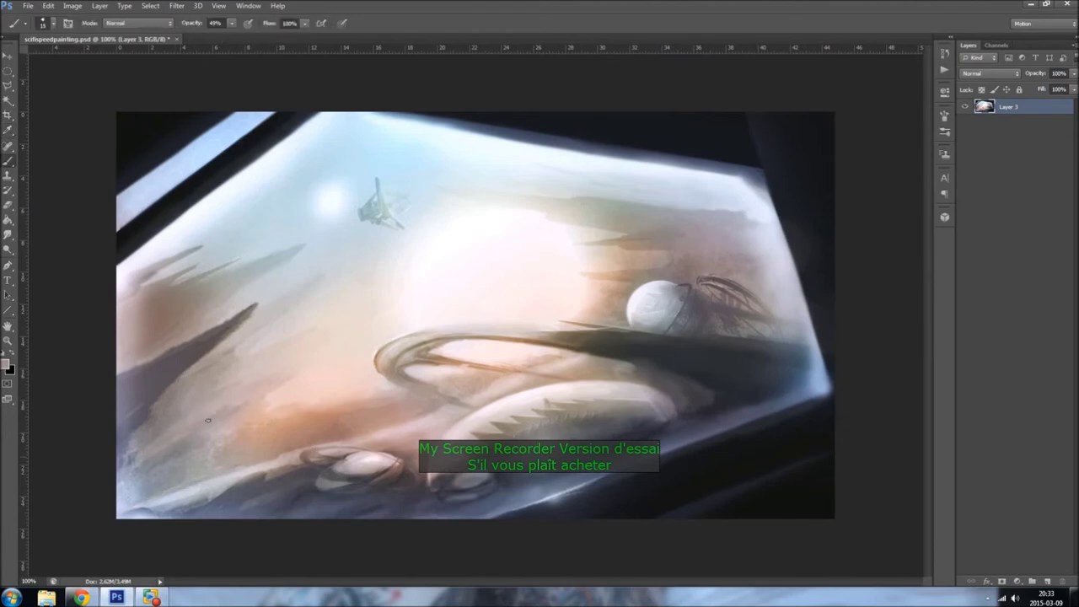
# Step: Sample swirl and ship colours and brighten the lower-left swirl area at 27% opacity
pyautogui.keyDown('alt'); pyautogui.click(216, 429); pyautogui.keyUp('alt')
pyautogui.press(']')
pyautogui.press(']')
pyautogui.press(']')
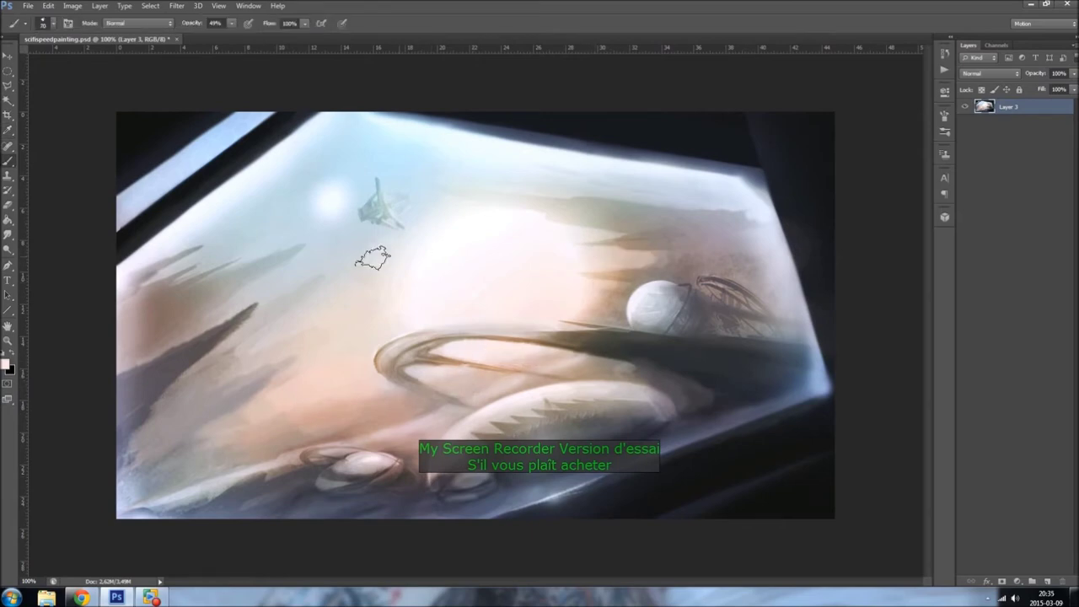
pyautogui.keyDown('alt'); pyautogui.click(215, 413); pyautogui.keyUp('alt')
pyautogui.press('2')
pyautogui.press('7')
pyautogui.press('[')
pyautogui.press('[')
pyautogui.press('[')
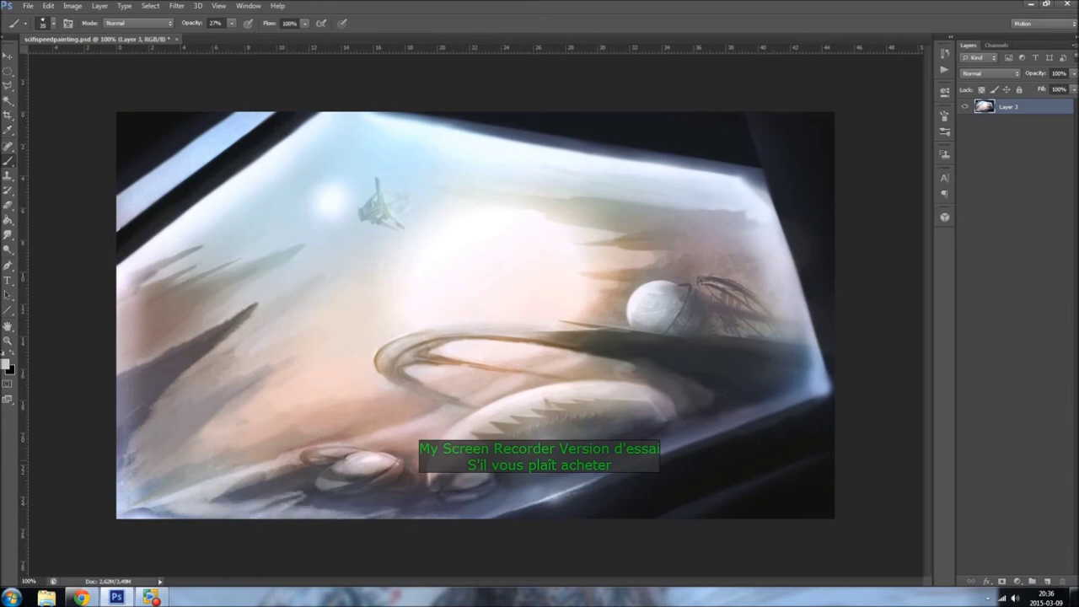
pyautogui.press(']')
pyautogui.press(']')
pyautogui.press(']')
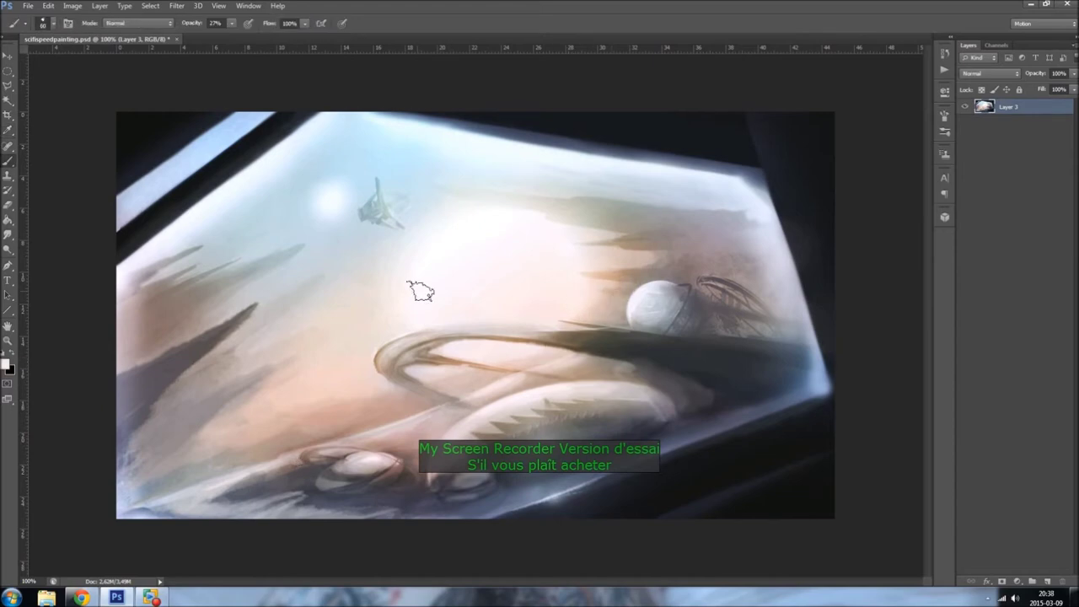
pyautogui.moveTo(396, 410); pyautogui.dragTo(442, 378)
# Step: Set the brush to size 15 at 82% opacity and sample a near-white colour
pyautogui.press('[')
pyautogui.press('[')
pyautogui.press('[')
pyautogui.press('1')
pyautogui.press('4')
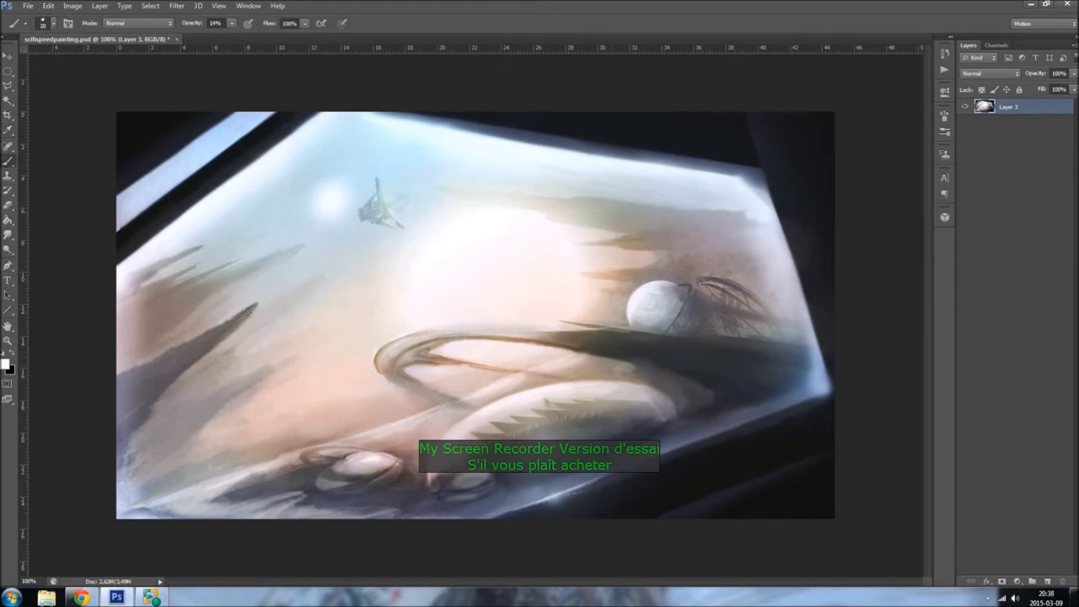
pyautogui.press('8')
pyautogui.press('2')
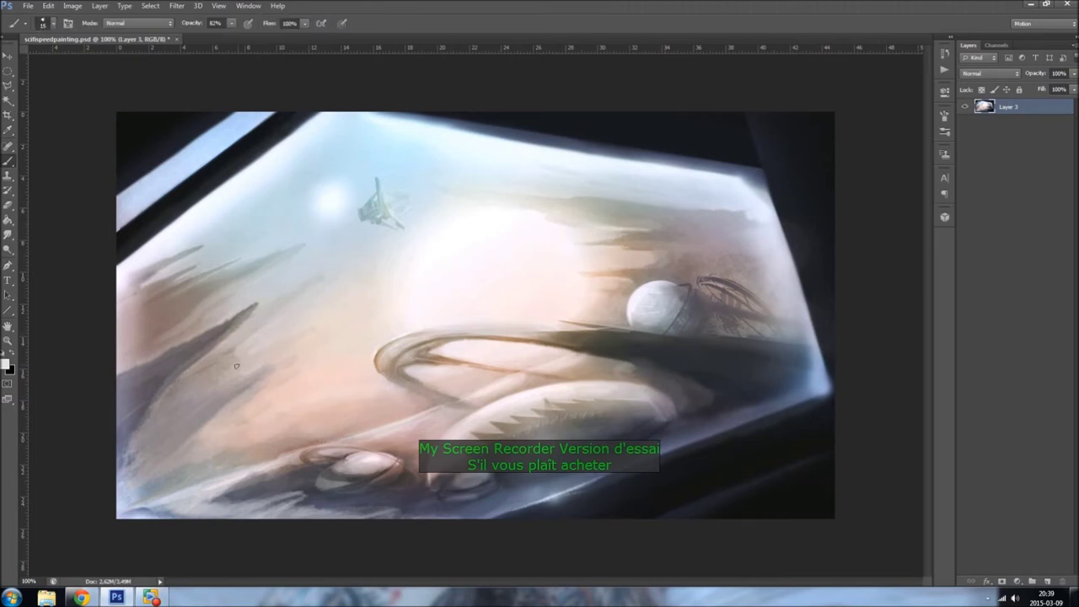
pyautogui.press('[')
pyautogui.press('[')
pyautogui.press('[')
pyautogui.keyDown('alt'); pyautogui.click(509, 403); pyautogui.keyUp('alt')
# Step: Add 42% Angle Jitter with Initial Direction, then paint near-white highlights on the lower-left pods
pyautogui.press('F5')
pyautogui.press('F5')
pyautogui.keyDown('alt'); pyautogui.click(561, 385); pyautogui.keyUp('alt')
pyautogui.press('1')
pyautogui.press('1')
pyautogui.press('[')
pyautogui.keyDown('alt'); pyautogui.click(278, 476); pyautogui.keyUp('alt')
pyautogui.moveTo(223, 497)
pyautogui.mouseDown()
pyautogui.moveTo(313, 472)
pyautogui.moveTo(321, 494)
pyautogui.mouseUp()
# Step: Set the brush to 14% opacity, sample a dark brown, and clear the existing selection
pyautogui.press(']')
pyautogui.press(']')
pyautogui.press(']')
pyautogui.press(']')
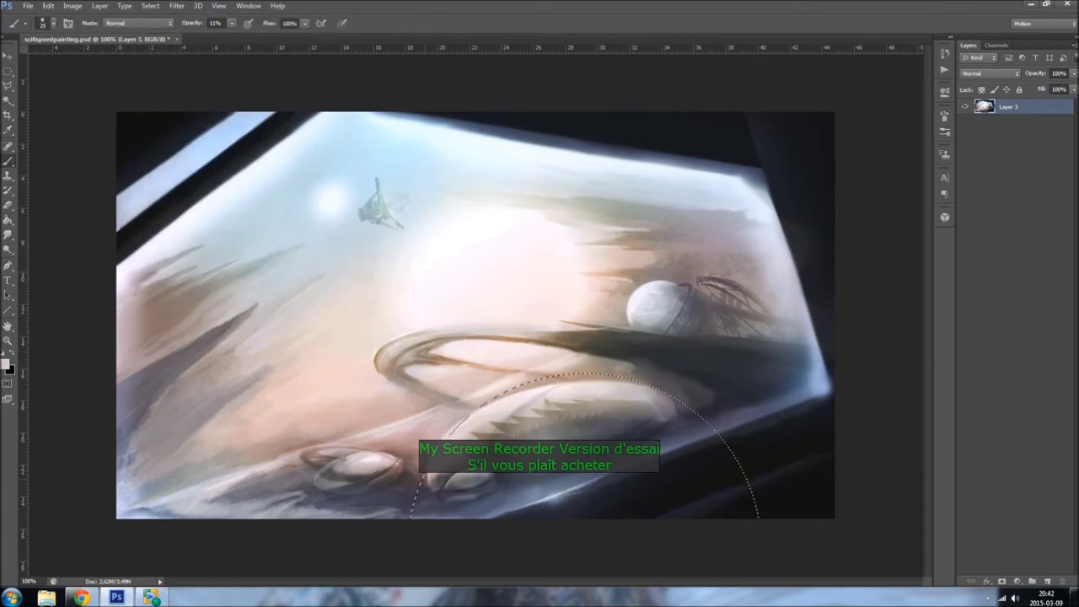
pyautogui.press('[')
pyautogui.press('1')
pyautogui.press('4')
pyautogui.keyDown('alt'); pyautogui.click(441, 357); pyautogui.keyUp('alt')
pyautogui.hotkey('ctrl', 'shift', 'i')
pyautogui.hotkey('ctrl', 'd')
# Step: Lasso the swirl's inner band and its left bend, then invert the selection
pyautogui.press('l')
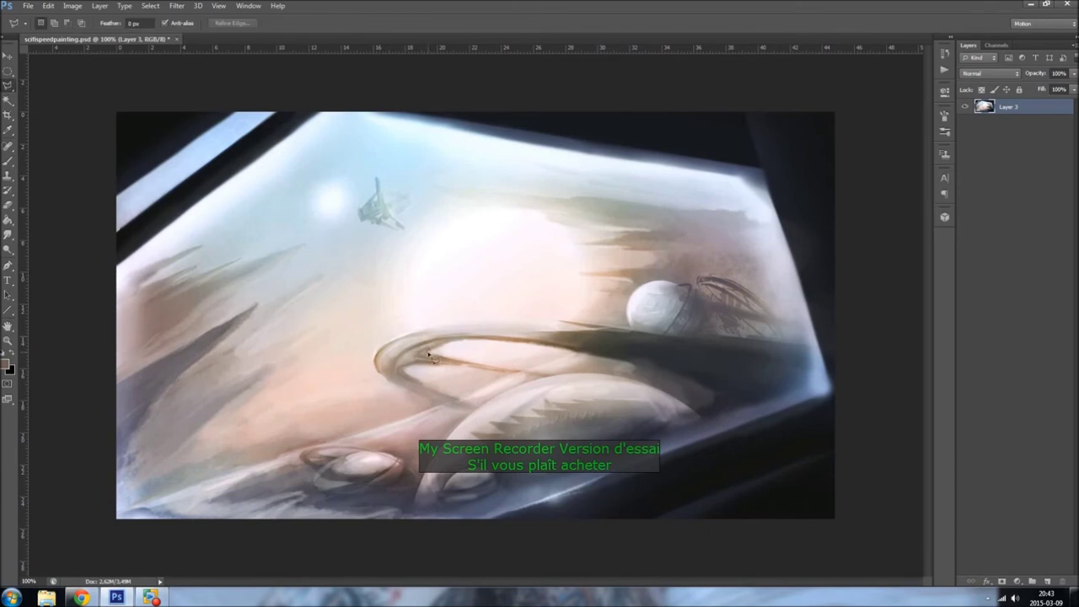
pyautogui.moveTo(634, 380); pyautogui.dragTo(472, 361)
pyautogui.press('b')
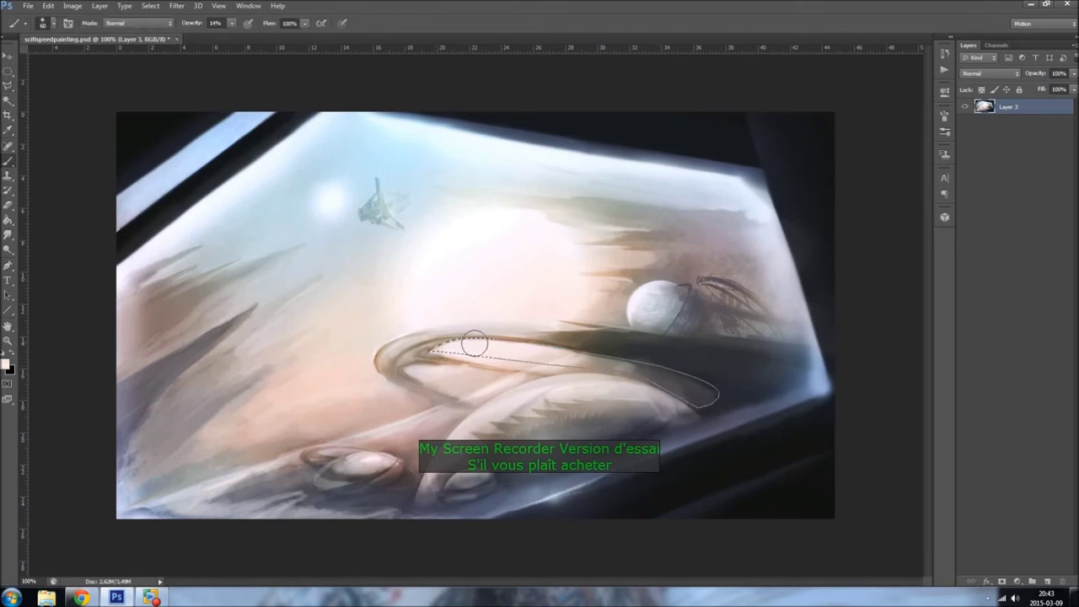
pyautogui.press('l')
pyautogui.moveTo(480, 406); pyautogui.dragTo(416, 385)
pyautogui.moveTo(478, 419); pyautogui.dragTo(479, 413)
pyautogui.hotkey('ctrl', 'shift', 'i')
pyautogui.press('b')
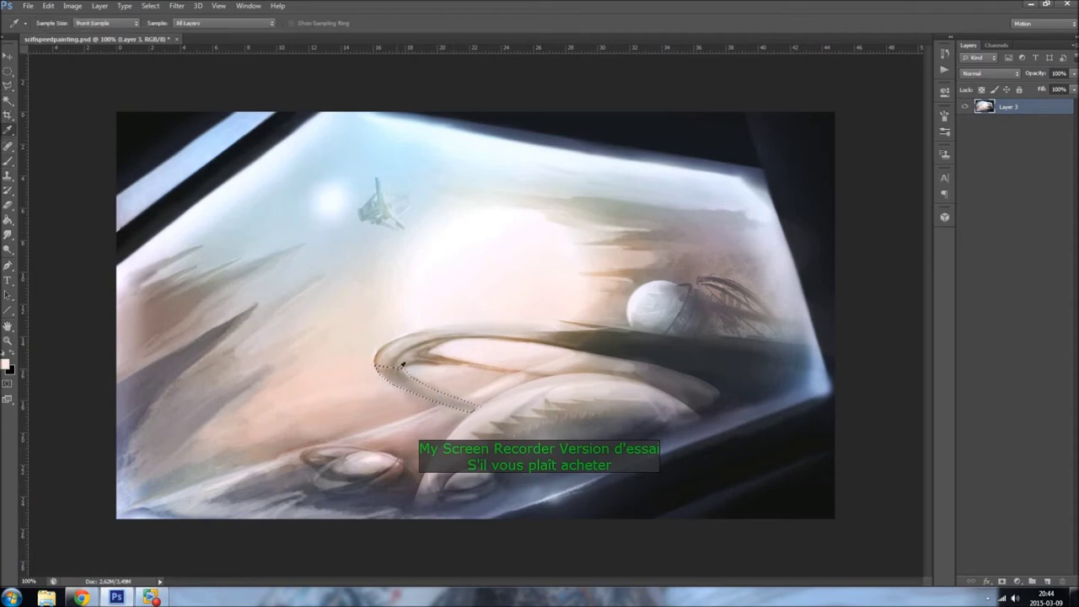
# Step: Paint a sampled light tone into the selected swirl band with an 80 px brush
pyautogui.press(']')
pyautogui.press(']')
pyautogui.press(']')
pyautogui.hotkey('ctrl', 'shift', 'i')
pyautogui.keyDown('alt'); pyautogui.click(535, 330); pyautogui.keyUp('alt')
pyautogui.moveTo(472, 404); pyautogui.dragTo(422, 380)
pyautogui.hotkey('ctrl', 'shift', 'i')
# Step: Mirror the canvas and touch up the left side with Smudge, Brush and Dodge, sampling white
pyautogui.press('b')
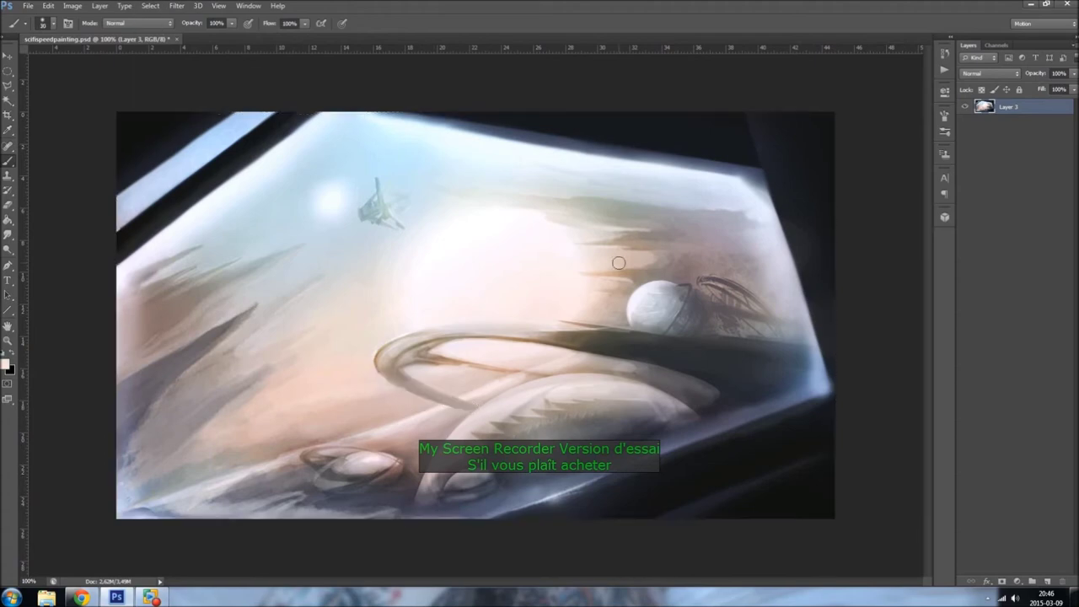
pyautogui.press('h')
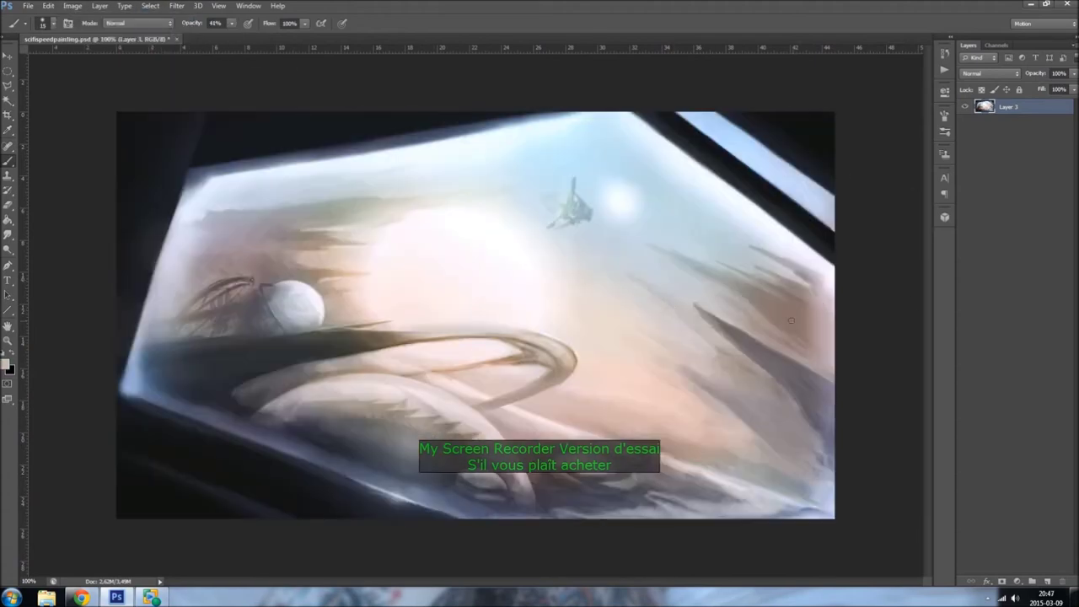
pyautogui.press('r')
pyautogui.press('b')
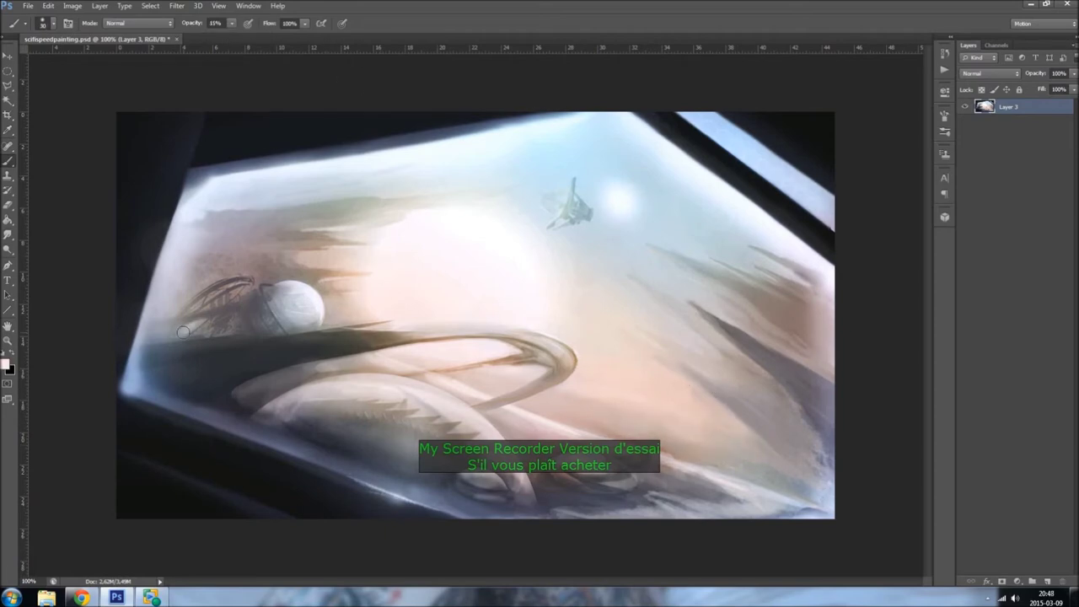
pyautogui.press('o')
pyautogui.press('b')
pyautogui.keyDown('alt'); pyautogui.click(438, 253); pyautogui.keyUp('alt')
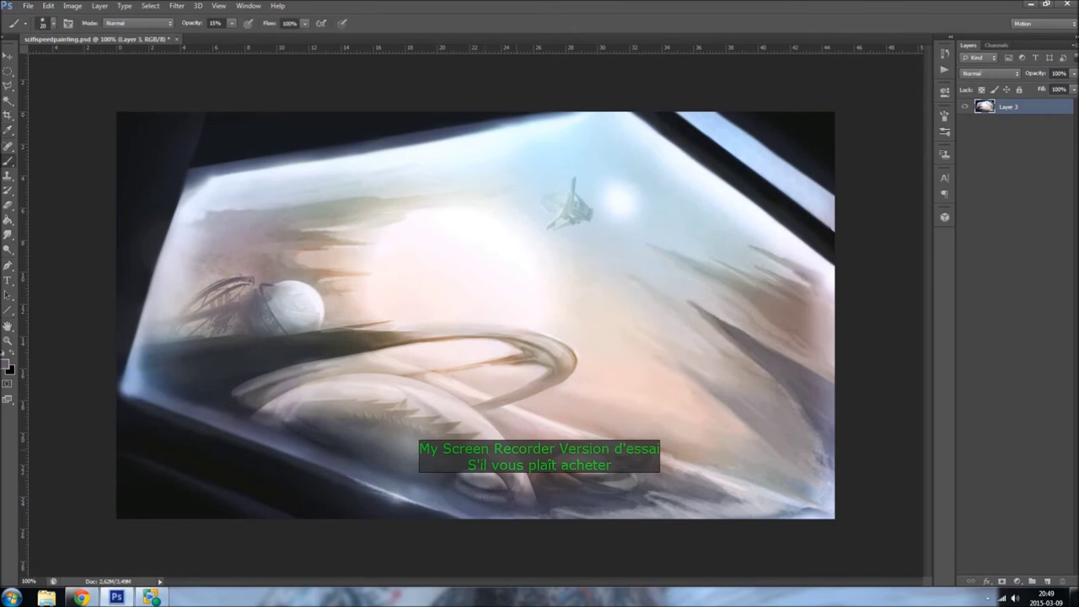
pyautogui.press('o')
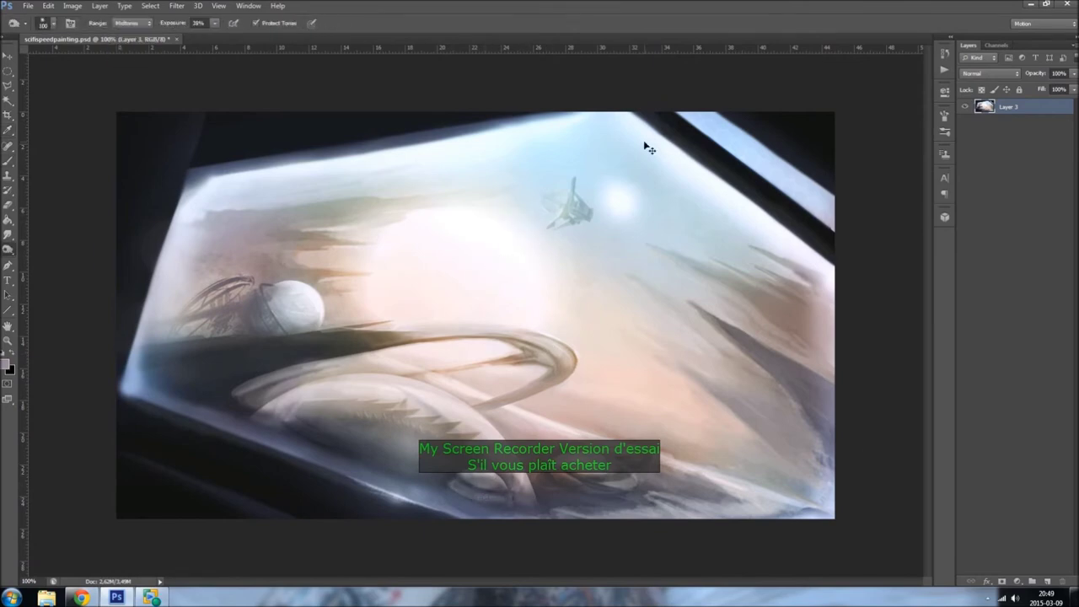
pyautogui.press('b')
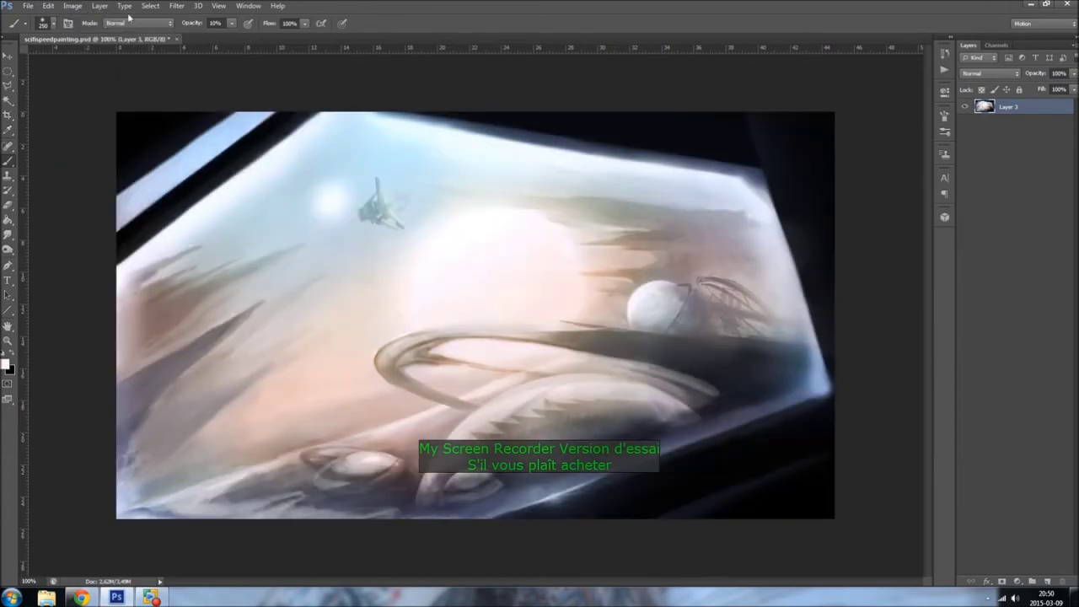
pyautogui.click(88, 12)
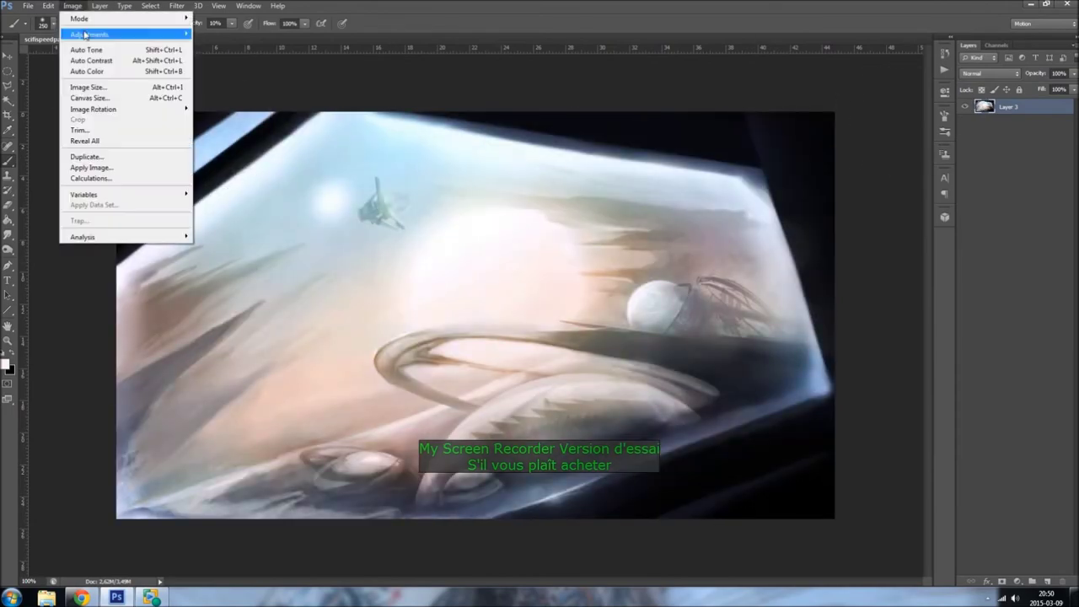
# Step: Darken the painting with a Curves adjustment and Exposure -0.54
pyautogui.hotkey('ctrl', 'm')
pyautogui.moveTo(943, 395); pyautogui.dragTo(949, 388)
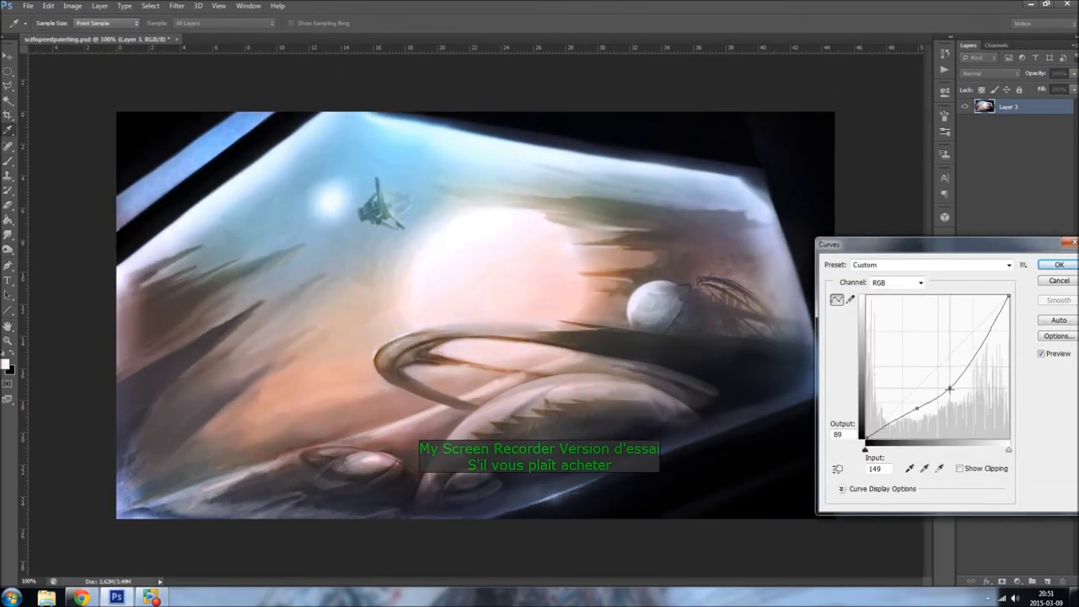
pyautogui.press('Return')
pyautogui.click(73, 6)
pyautogui.click(253, 98)
pyautogui.moveTo(860, 448); pyautogui.dragTo(856, 448)
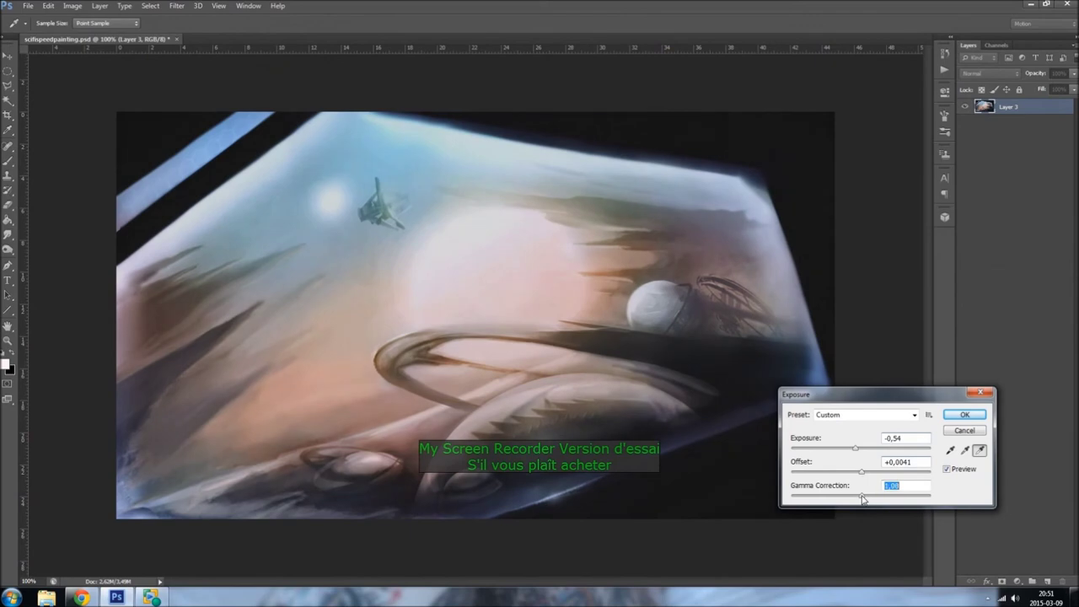
pyautogui.press('Return')
# Step: Dodge with a 200 px brush to brighten the central sun glow, lower curve and moon edge
pyautogui.rightClick(8, 251)
pyautogui.click(47, 258)
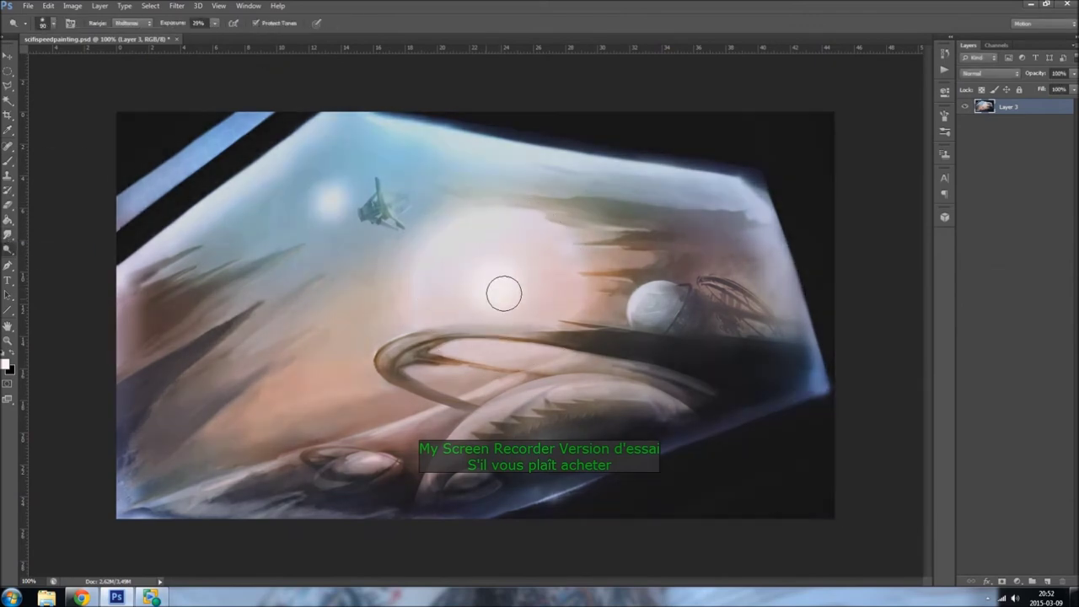
pyautogui.press(']')
pyautogui.press(']')
pyautogui.press(']')
pyautogui.click(487, 286)
pyautogui.click(330, 200)
pyautogui.moveTo(485, 396)
pyautogui.mouseDown()
pyautogui.moveTo(580, 379)
pyautogui.moveTo(634, 383)
pyautogui.mouseUp()
pyautogui.moveTo(455, 426); pyautogui.dragTo(555, 388)
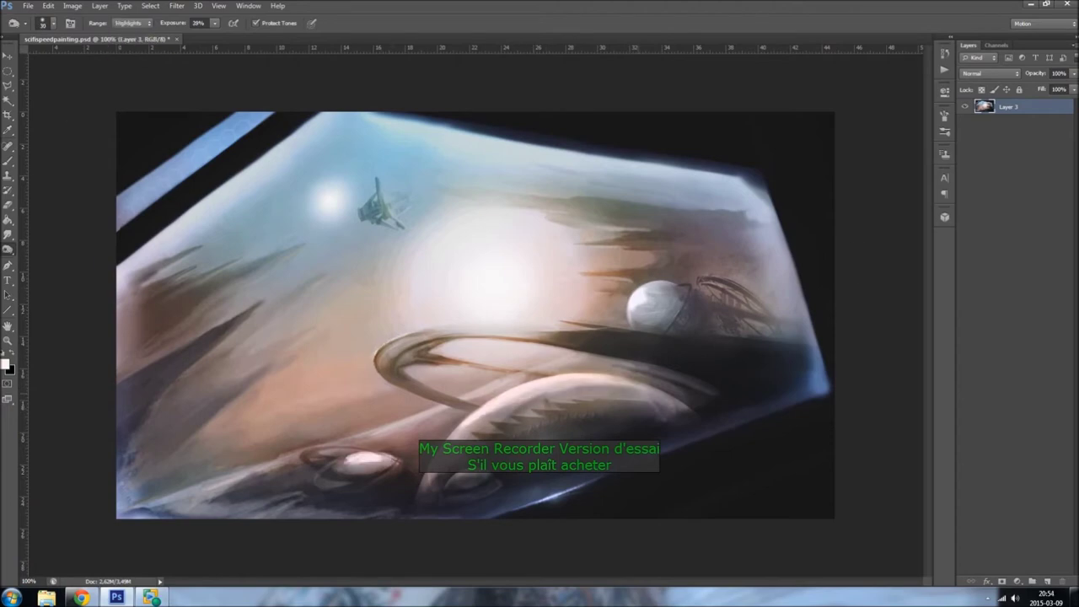
pyautogui.press('e')
pyautogui.press('o')
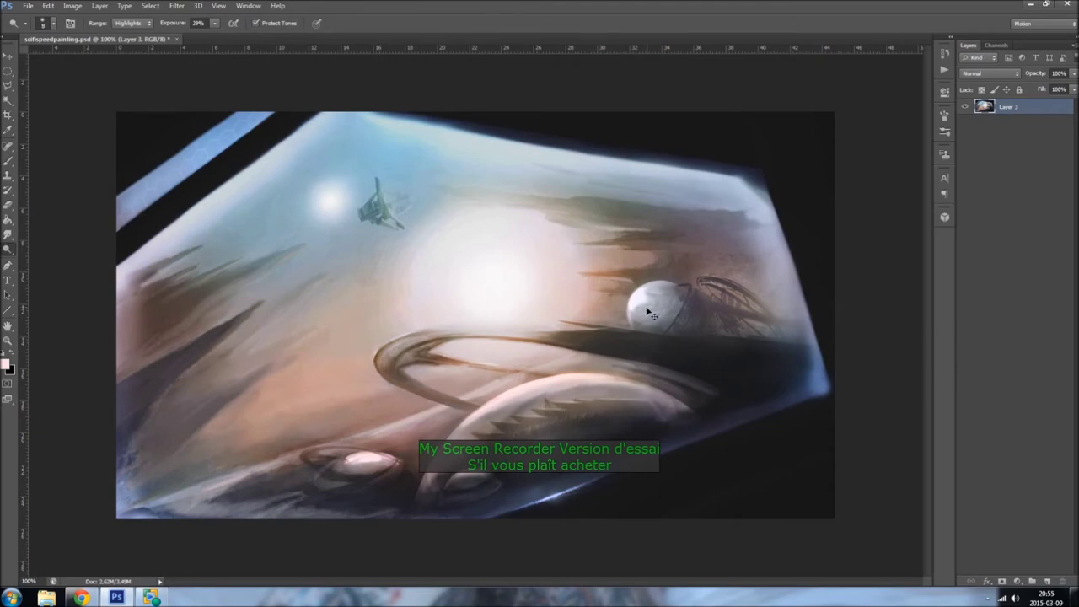
# Step: Paint a white stroke along the left edge and sample new light colours from the painting
pyautogui.press('b')
pyautogui.keyDown('alt'); pyautogui.click(368, 466); pyautogui.keyUp('alt')
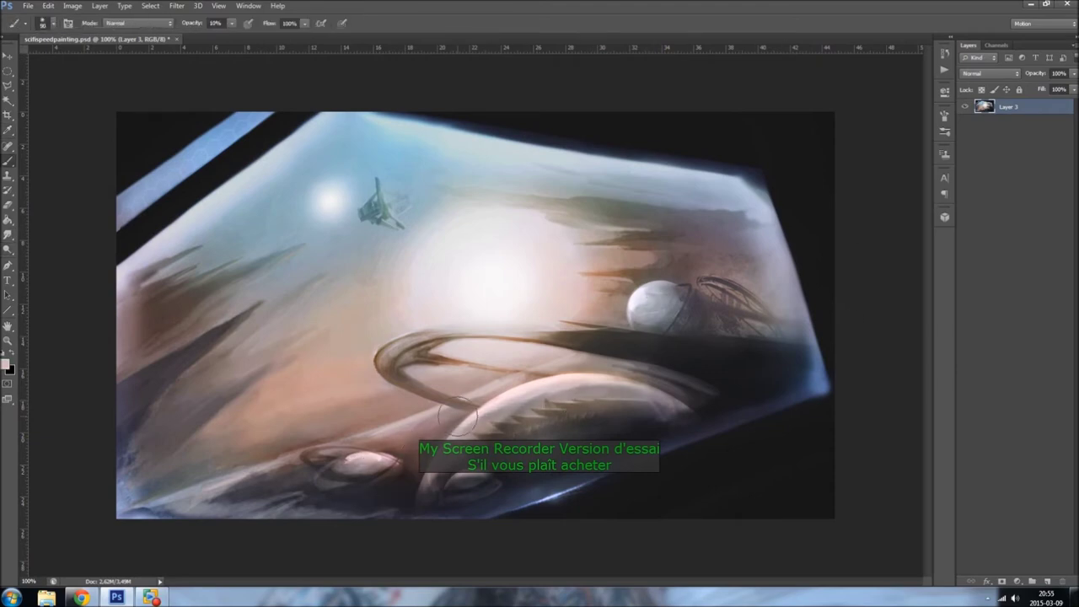
pyautogui.press('x')
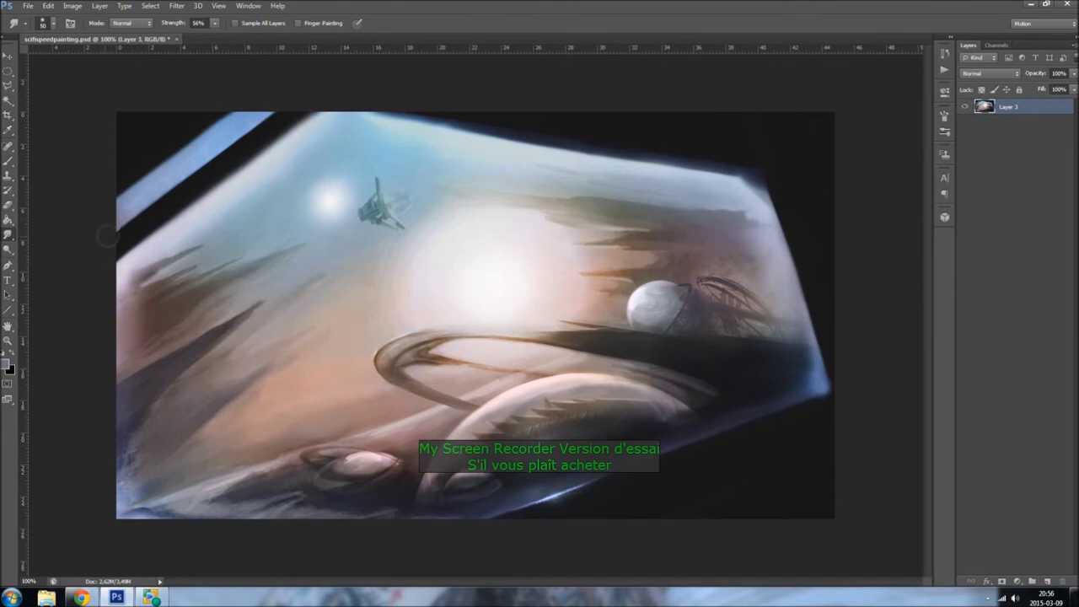
pyautogui.moveTo(131, 297); pyautogui.dragTo(96, 470)
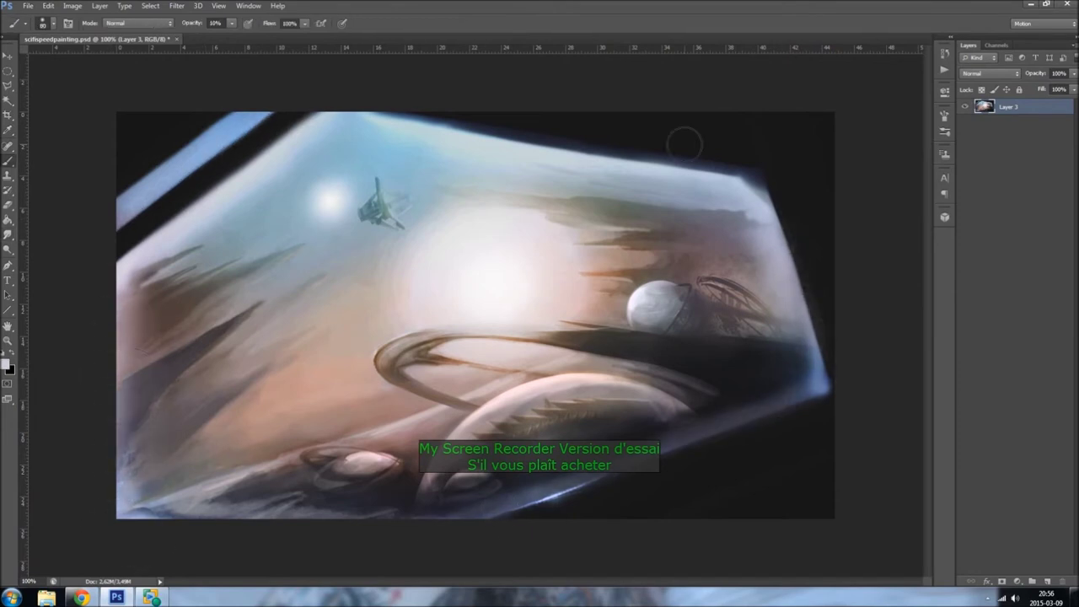
pyautogui.press('i')
pyautogui.press('b')
pyautogui.keyDown('alt'); pyautogui.click(510, 403); pyautogui.keyUp('alt')
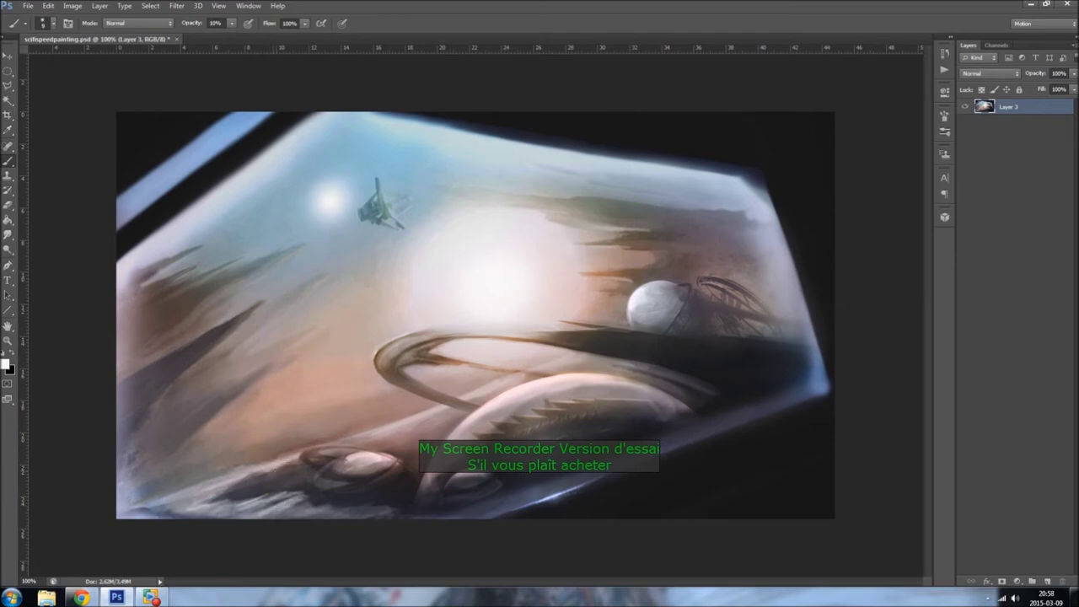
pyautogui.keyDown('alt'); pyautogui.click(500, 374); pyautogui.keyUp('alt')
pyautogui.click(42, 22)
# Step: Select the large cloud brush and stamp clouds on the right, undoing the first stamp
pyautogui.doubleClick(28, 501)
pyautogui.click(319, 243)
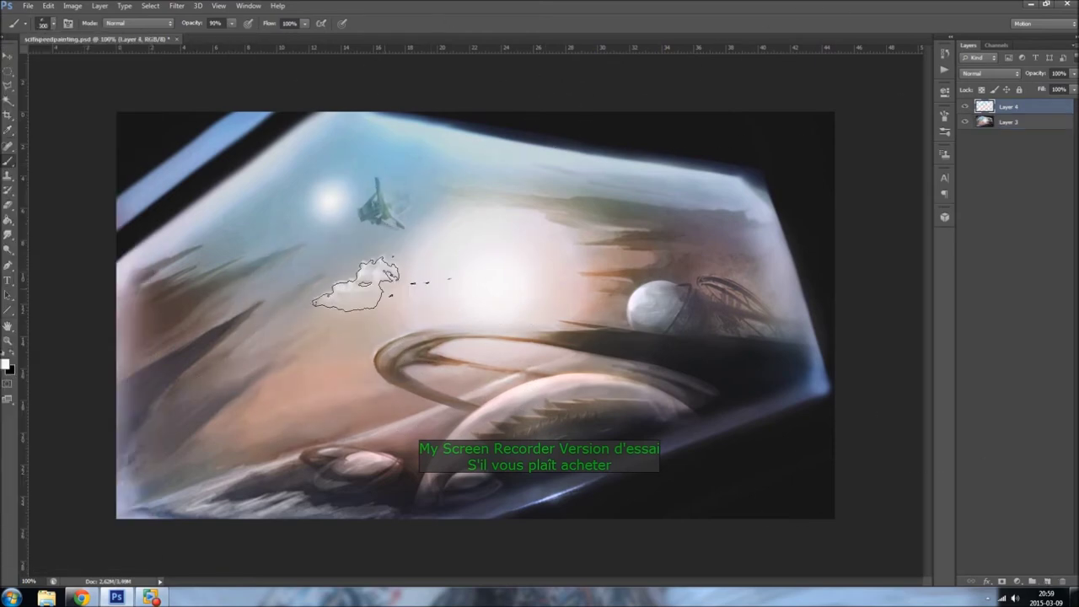
pyautogui.click(48, 5)
pyautogui.click(61, 17)
pyautogui.click(607, 253)
pyautogui.press('e')
# Step: On a new layer, stamp dark spire clouds and free-transform them into the lower left
pyautogui.hotkey('ctrl', 'shift', 'alt', 'n')
pyautogui.press('b')
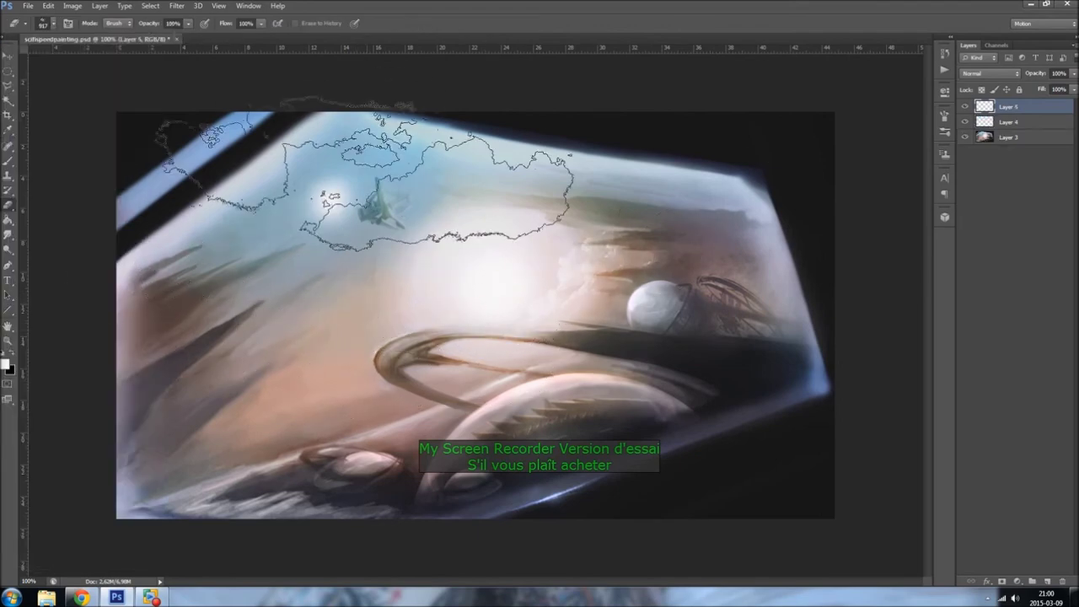
pyautogui.click(269, 286)
pyautogui.click(48, 5)
pyautogui.click(216, 282)
pyautogui.moveTo(337, 253); pyautogui.dragTo(397, 309)
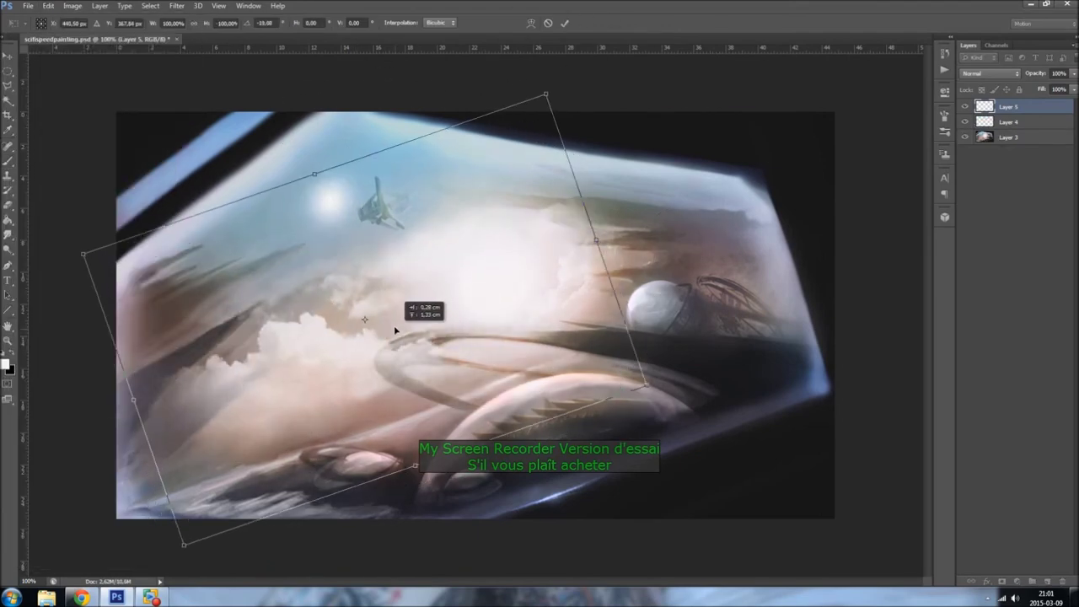
pyautogui.press('Return')
# Step: Erase the hard edges of the lower-left clouds so they blend into the sky
pyautogui.press('e')
pyautogui.moveTo(279, 261); pyautogui.dragTo(396, 312)
pyautogui.moveTo(185, 439); pyautogui.dragTo(270, 362)
pyautogui.moveTo(236, 422); pyautogui.dragTo(446, 329)
pyautogui.moveTo(379, 388); pyautogui.dragTo(472, 346)
pyautogui.press('0')
pyautogui.press(']')
pyautogui.press(']')
pyautogui.press(']')
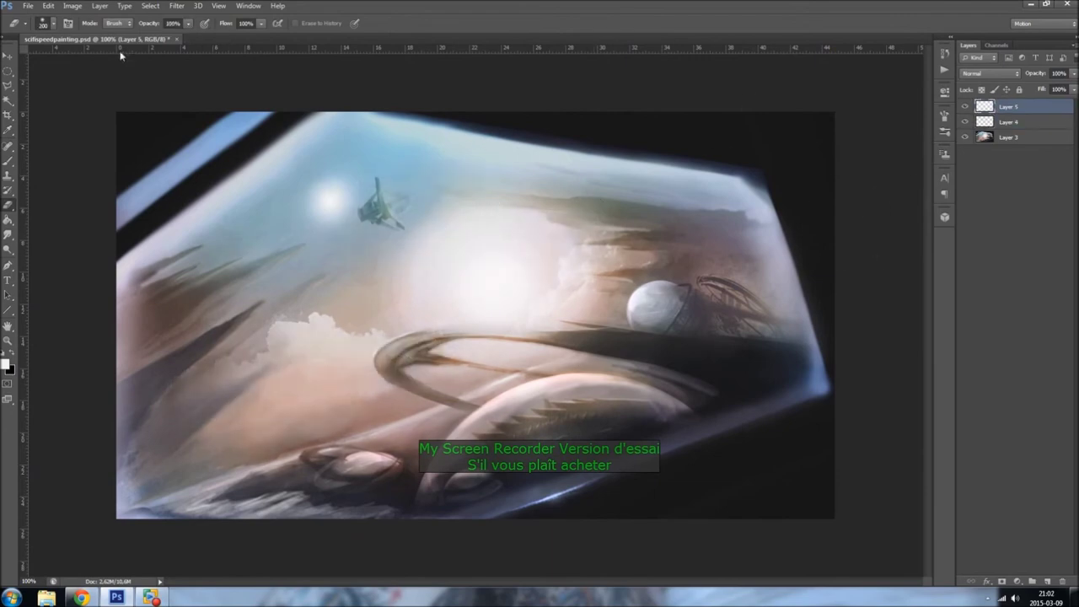
pyautogui.press('h')
# Step: Stamp more clouds on a new layer, tilt them along the horizon, and set 72% opacity
pyautogui.press('b')
pyautogui.click(43, 23)
pyautogui.click(82, 490)
pyautogui.click(6, 365)
pyautogui.press('Return')
pyautogui.hotkey('ctrl', 'shift', 'alt', 'n')
pyautogui.click(48, 5)
pyautogui.click(72, 200)
pyautogui.moveTo(565, 301); pyautogui.dragTo(767, 133)
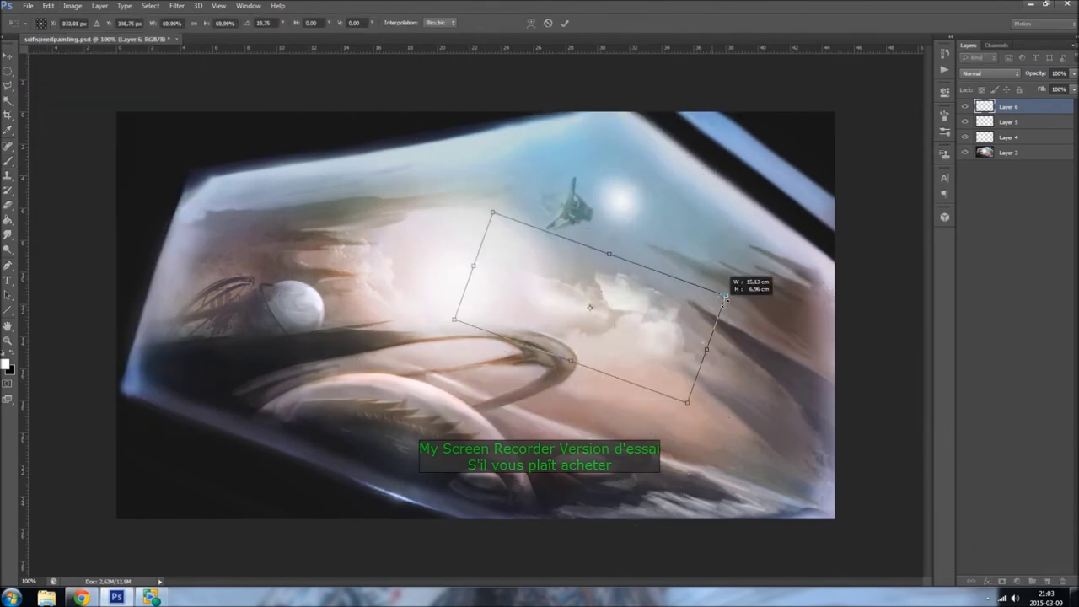
pyautogui.press('Return')
pyautogui.click(42, 22)
# Step: Add star specks with a scattered star brush, merge visible layers, and flip the canvas back
pyautogui.click(167, 77)
pyautogui.click(43, 22)
pyautogui.doubleClick(65, 447)
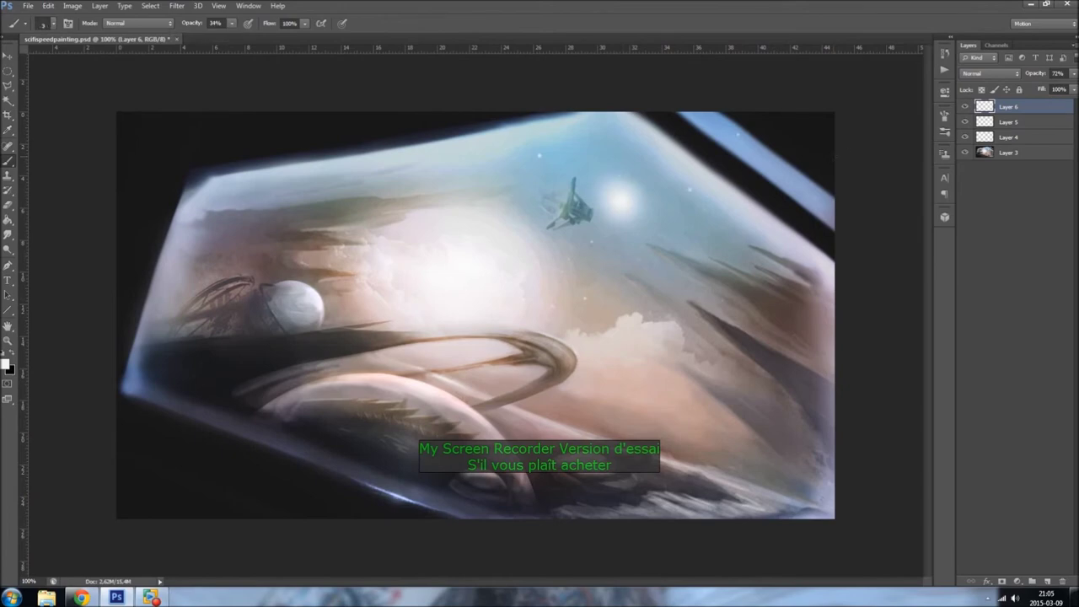
pyautogui.hotkey('ctrl', 'shift', 'e')
pyautogui.click(73, 5)
pyautogui.click(253, 211)
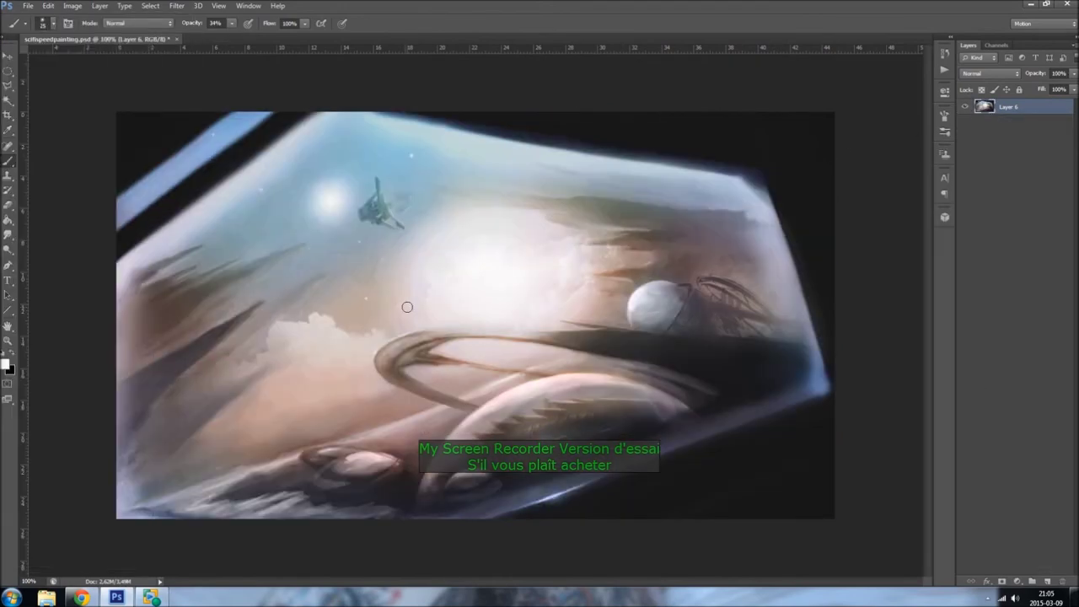
# Step: Paint a soft lower-left highlight, then load a sampled pinkish-brown brush at 18% opacity
pyautogui.press('[')
pyautogui.moveTo(339, 375); pyautogui.dragTo(283, 401)
pyautogui.press('x')
pyautogui.keyDown('alt'); pyautogui.click(353, 427); pyautogui.keyUp('alt')
pyautogui.press(']')
pyautogui.press(']')
pyautogui.press('3')
pyautogui.press('8')
pyautogui.moveTo(230, 28); pyautogui.dragTo(219, 28)
pyautogui.press('[')
pyautogui.press('[')
pyautogui.press('[')
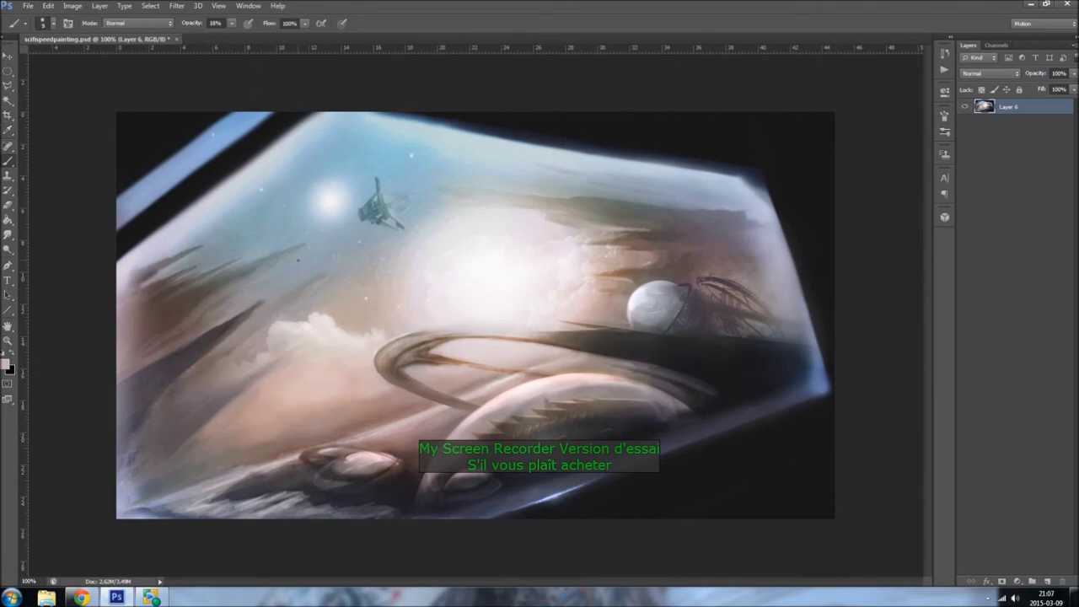
# Step: Brighten the bottom-left cloud patch and paint a 15% white stroke along the right edge
pyautogui.click(42, 22)
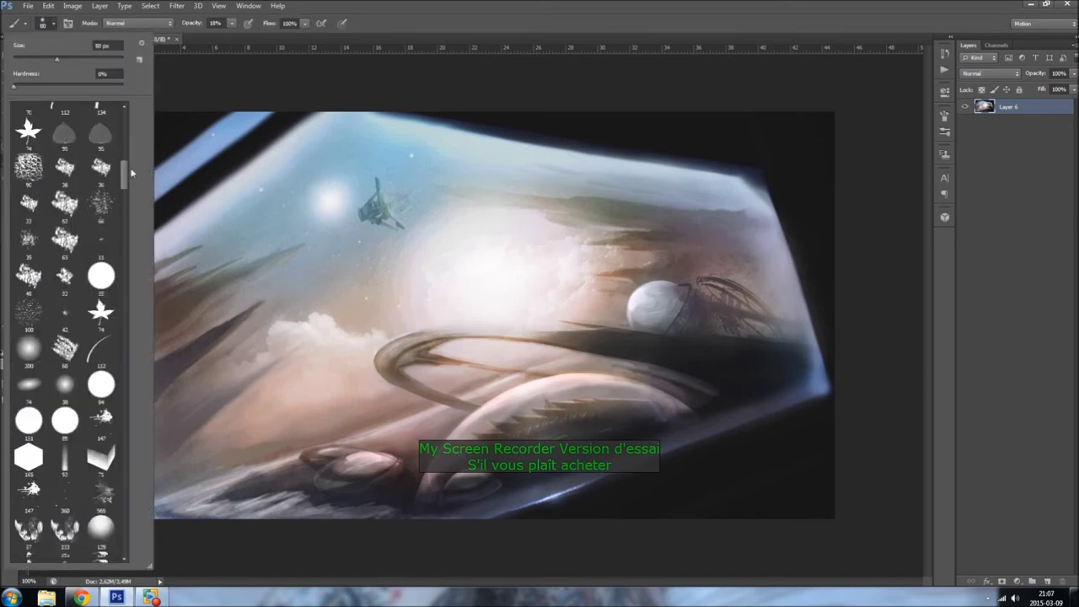
pyautogui.press('Return')
pyautogui.moveTo(206, 499); pyautogui.dragTo(324, 489)
pyautogui.moveTo(236, 509); pyautogui.dragTo(329, 509)
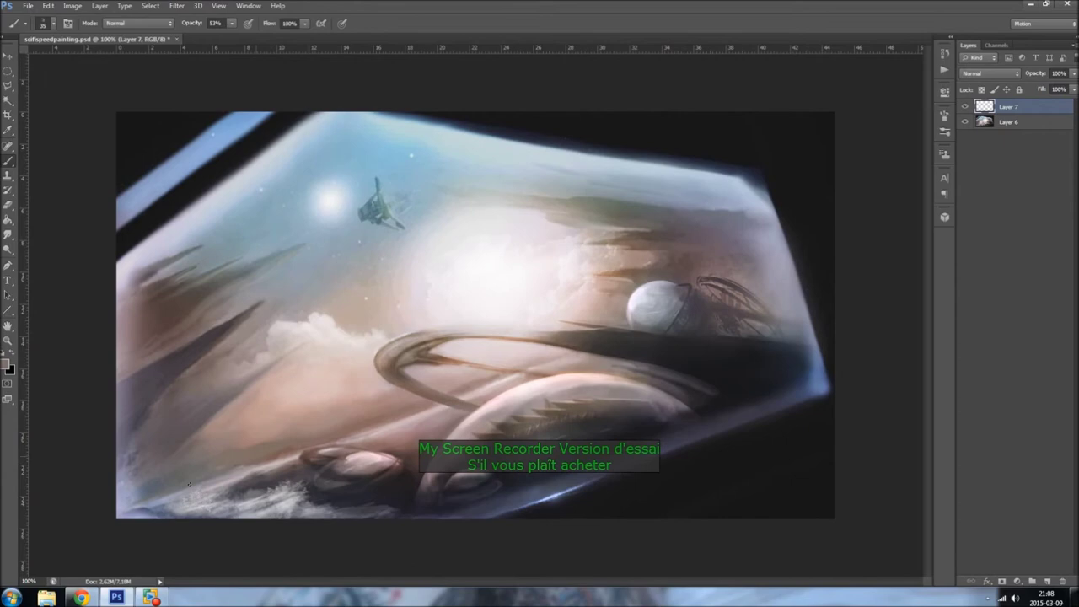
pyautogui.press('F5')
pyautogui.press('F5')
pyautogui.press('1')
pyautogui.press('5')
pyautogui.moveTo(816, 316)
pyautogui.mouseDown()
pyautogui.moveTo(770, 234)
pyautogui.moveTo(811, 314)
pyautogui.mouseUp()
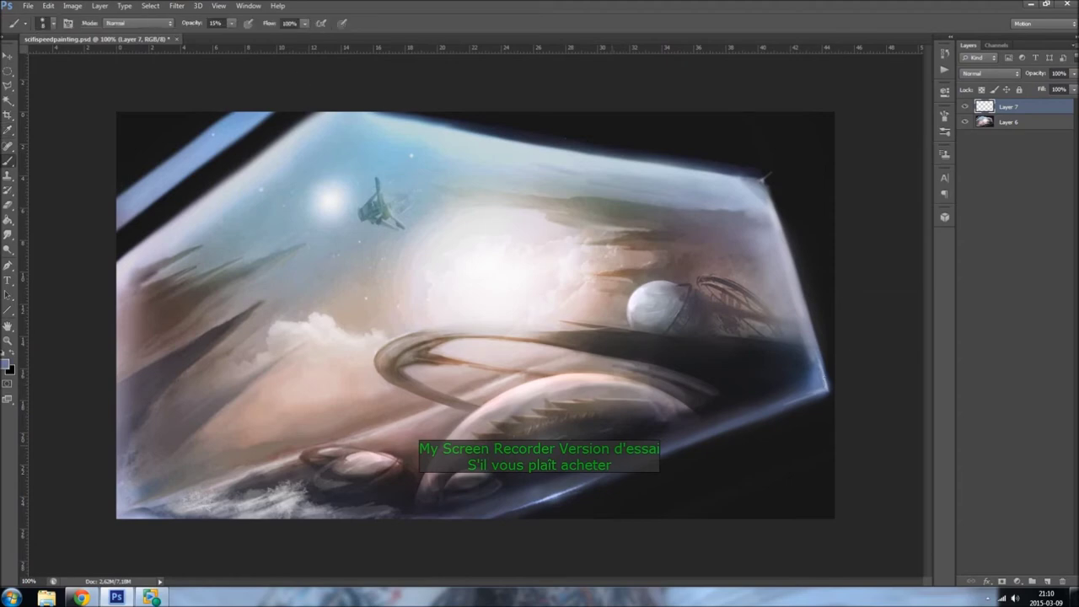
# Step: Merge the layers, add a Soft Light layer, and lighten the lower-left diagonal streak in white
pyautogui.press('r')
pyautogui.press('b')
pyautogui.hotkey('ctrl', 'e')
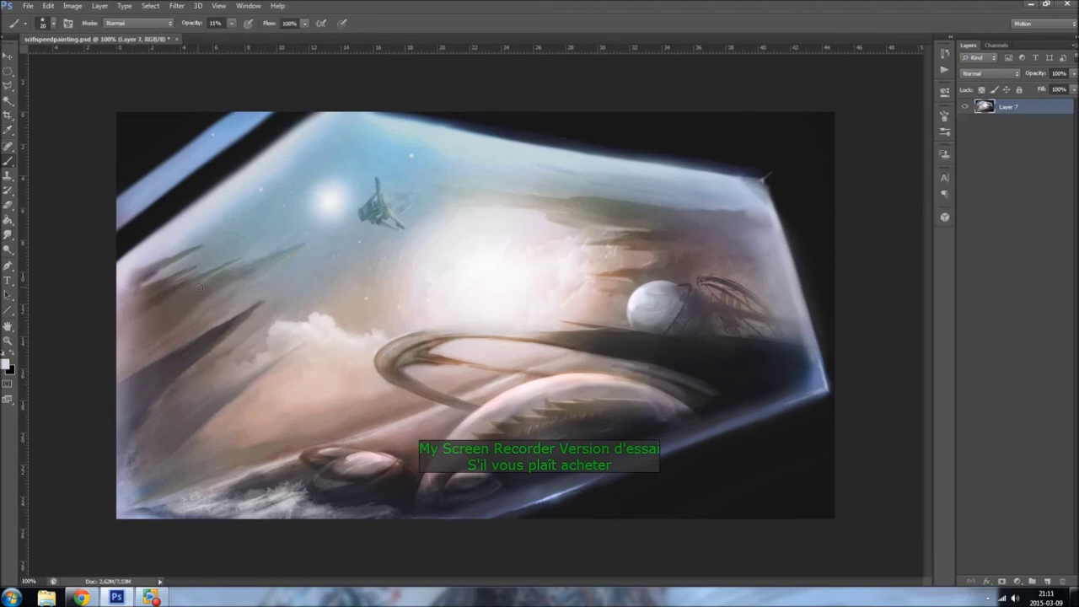
pyautogui.hotkey('ctrl', 'shift', 'alt', 'n')
pyautogui.press('x')
pyautogui.press('[')
pyautogui.press('[')
pyautogui.press('[')
pyautogui.moveTo(238, 325)
pyautogui.mouseDown()
pyautogui.moveTo(257, 308)
pyautogui.moveTo(156, 342)
pyautogui.mouseUp()
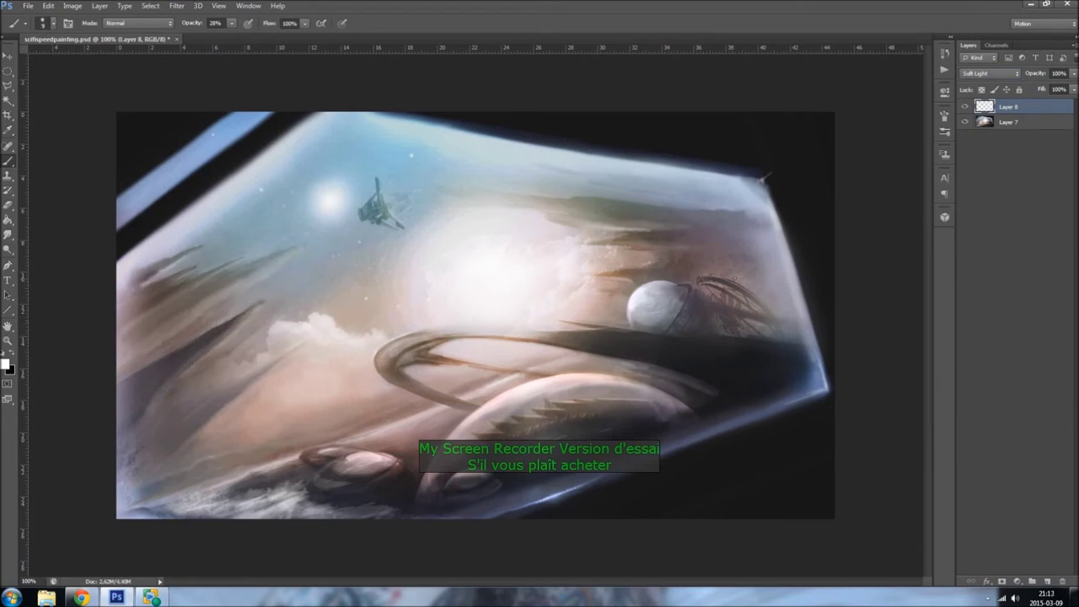
pyautogui.press(']')
pyautogui.press(']')
pyautogui.press(']')
# Step: Paint a dark stroke near the moon, then sample a light colour from the painting
pyautogui.click(944, 115)
pyautogui.click(944, 115)
pyautogui.moveTo(666, 251); pyautogui.dragTo(760, 285)
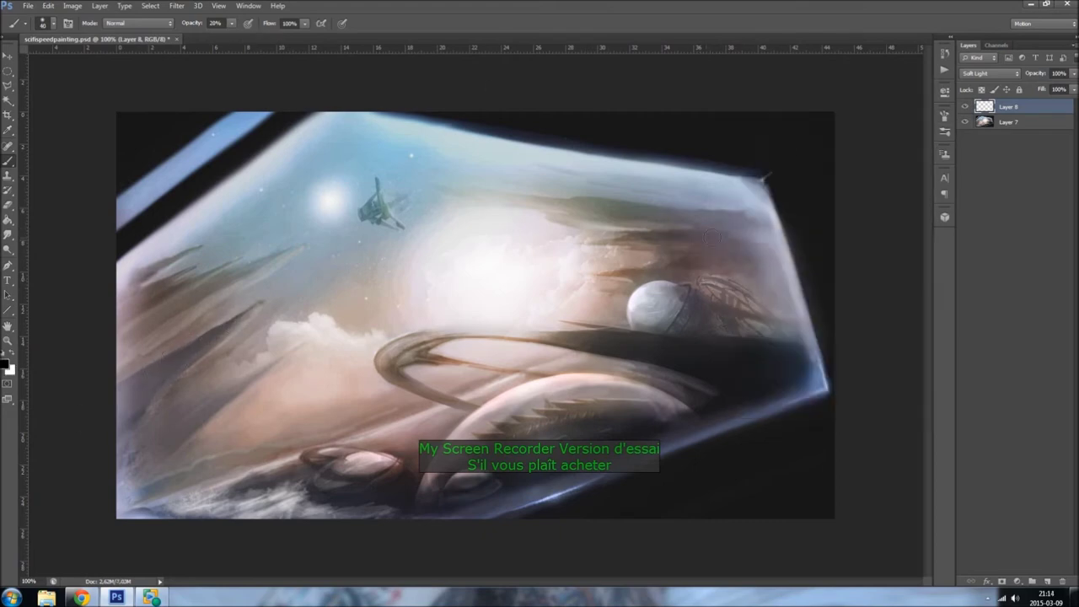
pyautogui.press('[')
pyautogui.press('[')
pyautogui.press('[')
pyautogui.press(']')
pyautogui.press(']')
pyautogui.press(']')
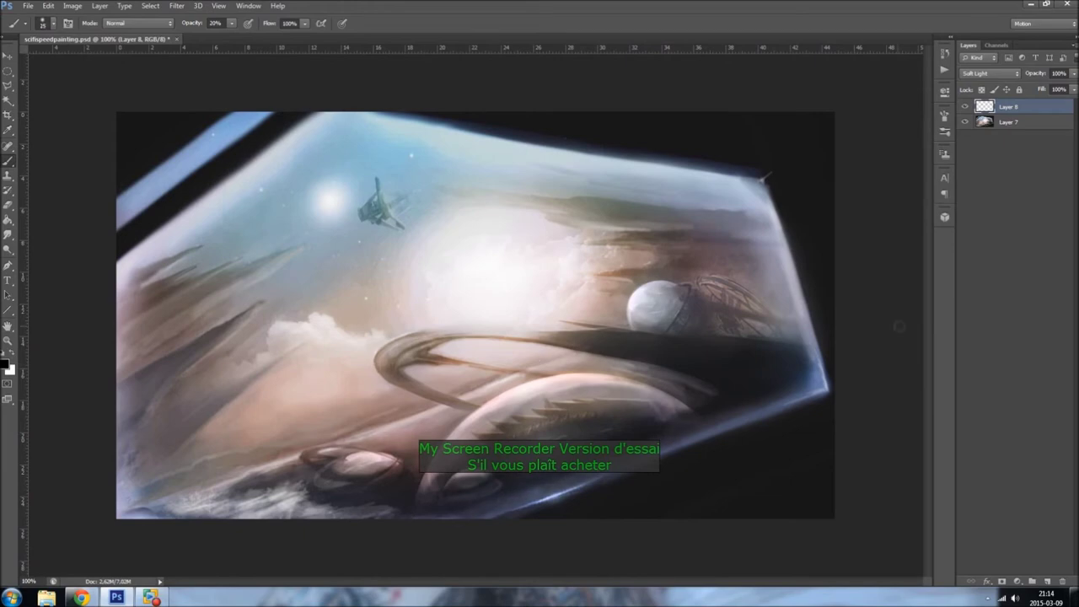
pyautogui.keyDown('alt'); pyautogui.click(202, 227); pyautogui.keyUp('alt')
# Step: Outline the window frame with a Polygonal Lasso selection
pyautogui.press('l')
pyautogui.click(831, 392)
pyautogui.click(779, 166)
pyautogui.click(354, 93)
pyautogui.click(468, 533)
pyautogui.click(868, 402)
# Step: Clear the frame selection and smudge the top frame edge brighter toward the corner
pyautogui.press('b')
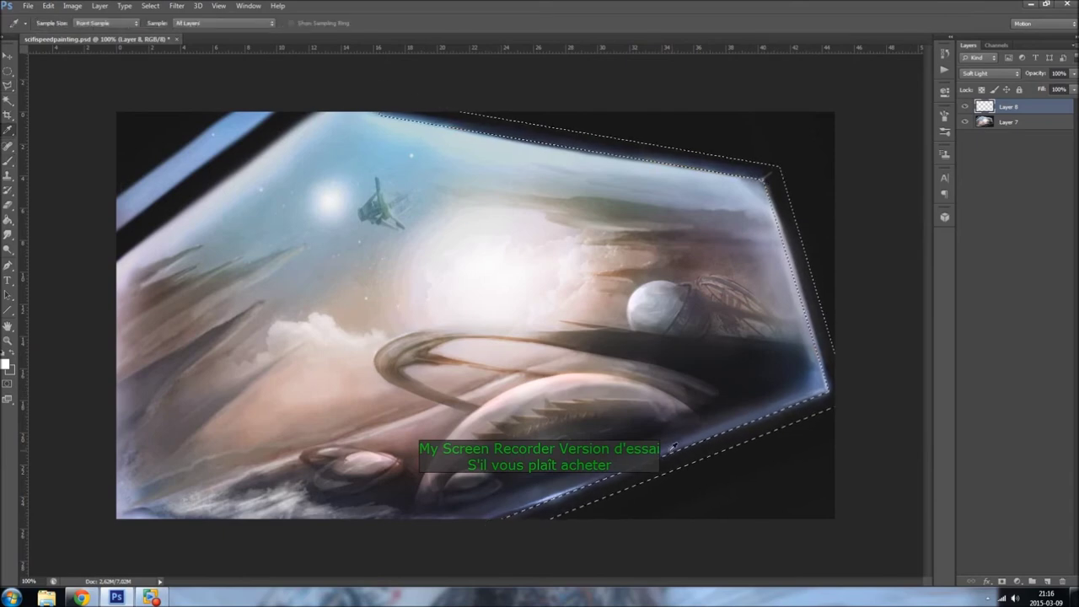
pyautogui.hotkey('alt', '[')
pyautogui.click(151, 6)
pyautogui.click(160, 28)
pyautogui.press('r')
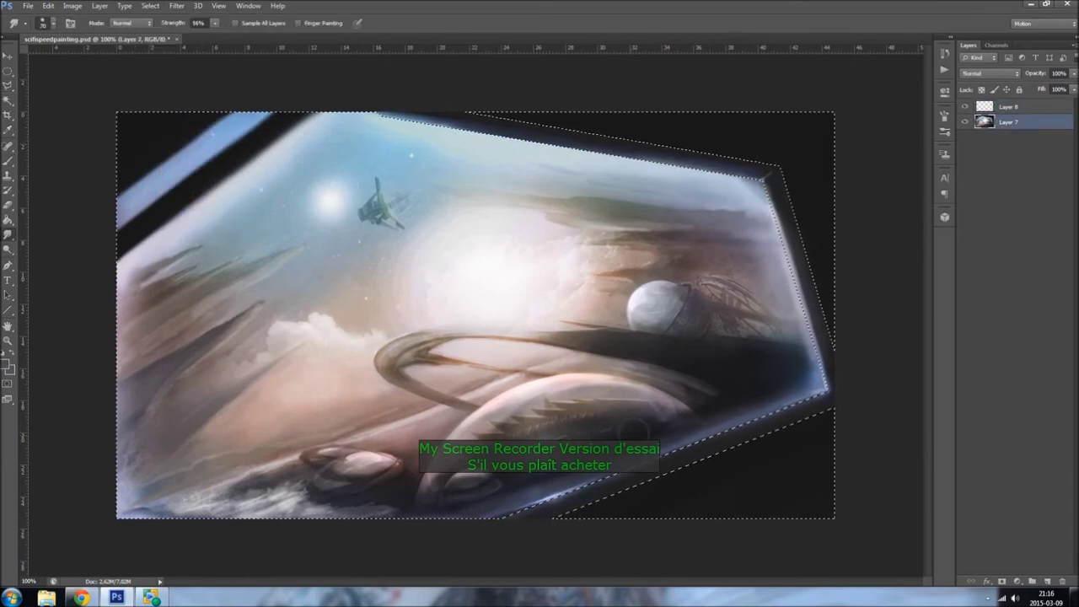
pyautogui.moveTo(648, 152); pyautogui.dragTo(763, 175)
pyautogui.press('[')
pyautogui.press('[')
pyautogui.press('[')
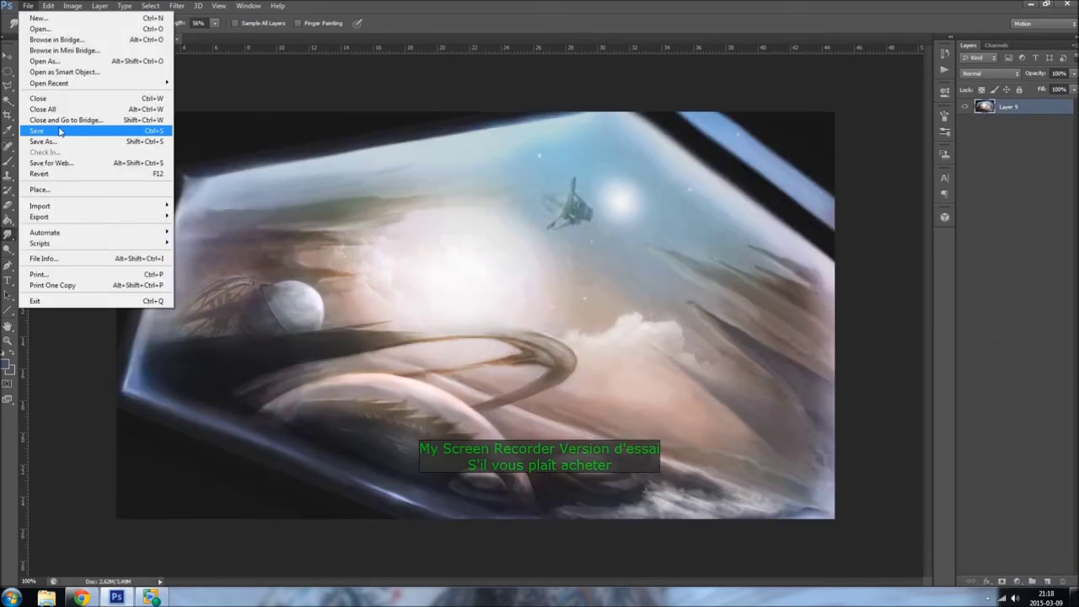
# Step: On a new layer, zoom in and paint pale grey grass-like strokes along the bottom
pyautogui.press('b')
pyautogui.scroll(-5, 76, 295)
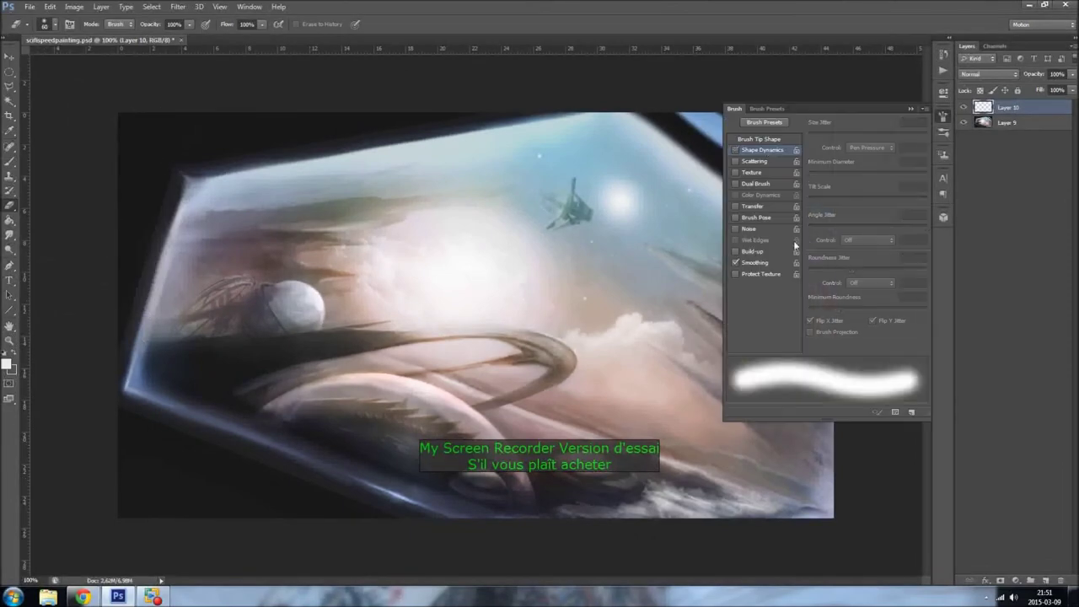
pyautogui.press('b')
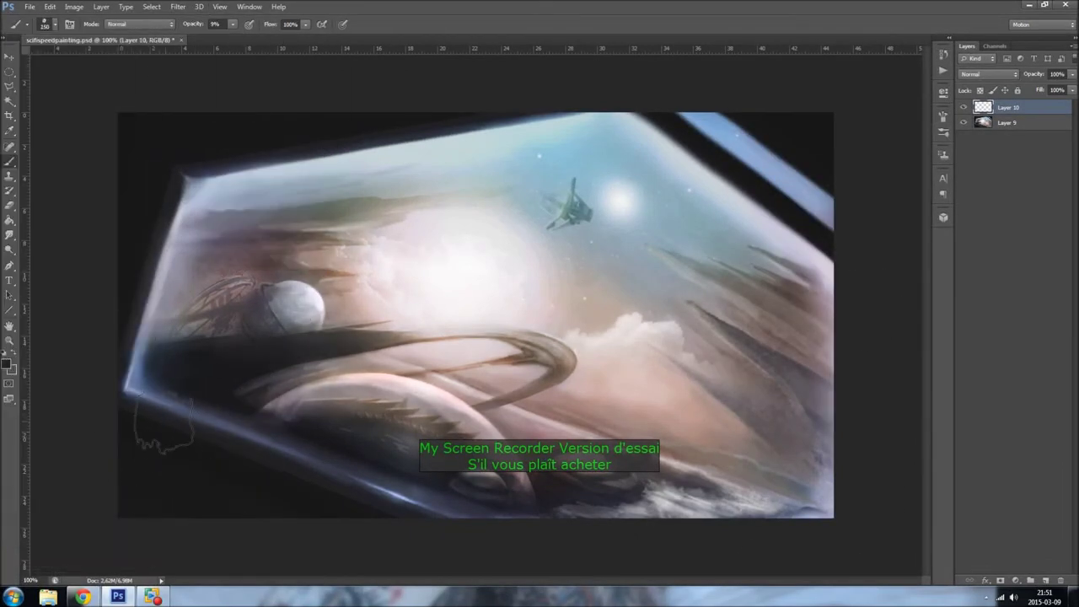
pyautogui.keyDown('alt'); pyautogui.click(819, 371); pyautogui.keyUp('alt')
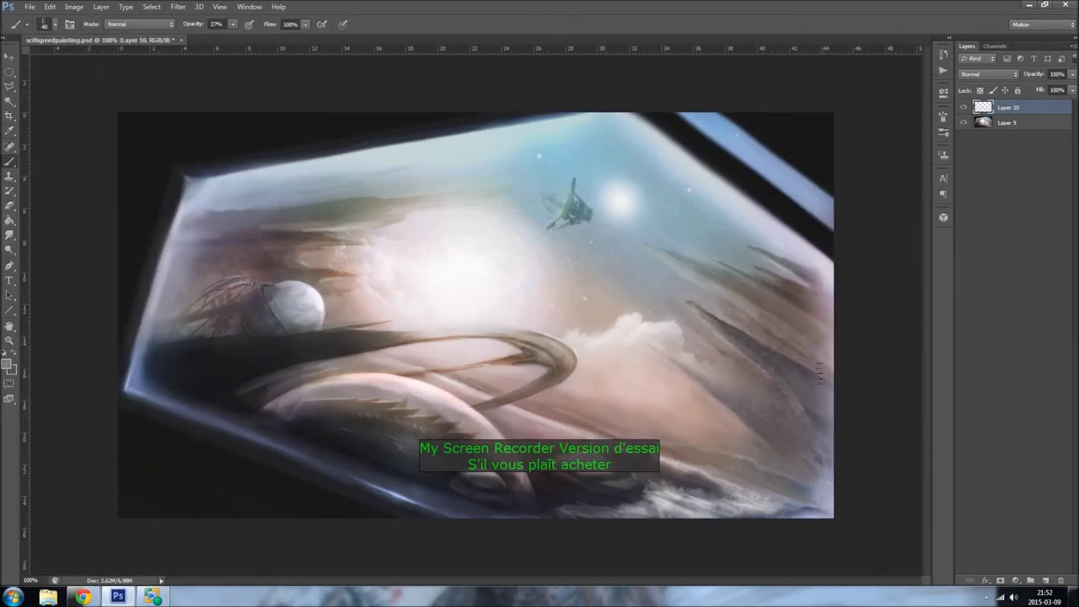
pyautogui.press('0')
pyautogui.hotkey('ctrl', '+')
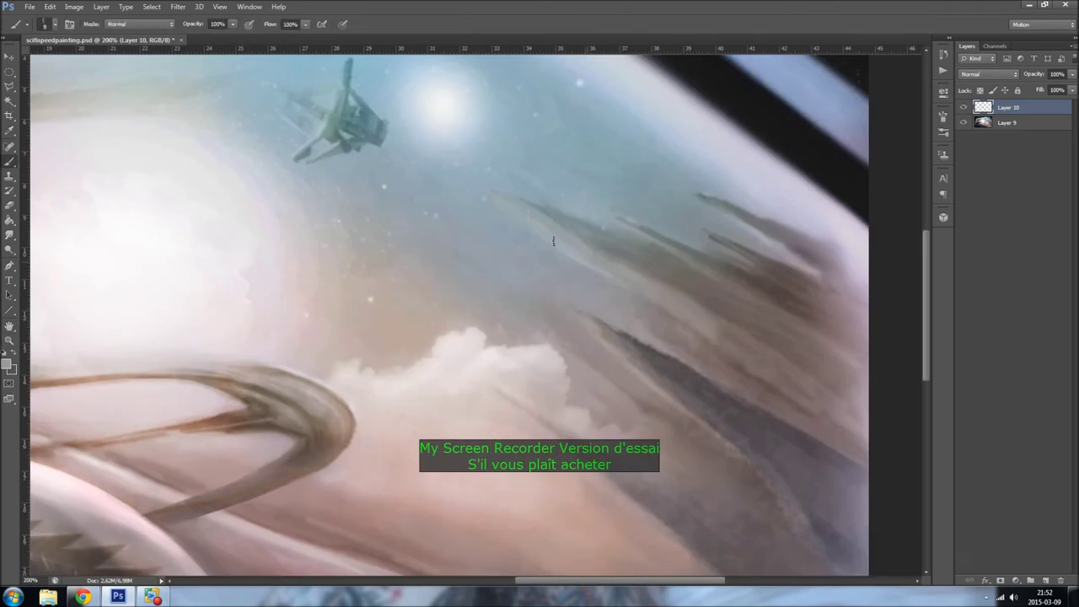
pyautogui.scroll(-3, 572, 257)
pyautogui.press('b')
pyautogui.scroll(-3, 554, 314)
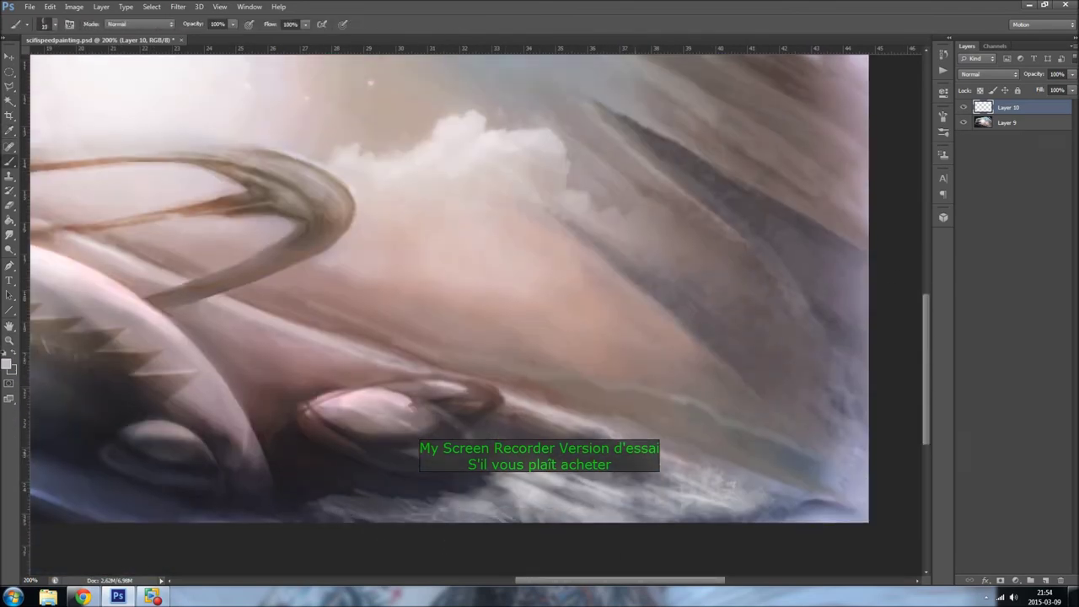
pyautogui.moveTo(341, 493)
pyautogui.mouseDown()
pyautogui.moveTo(312, 521)
pyautogui.moveTo(468, 516)
pyautogui.mouseUp()
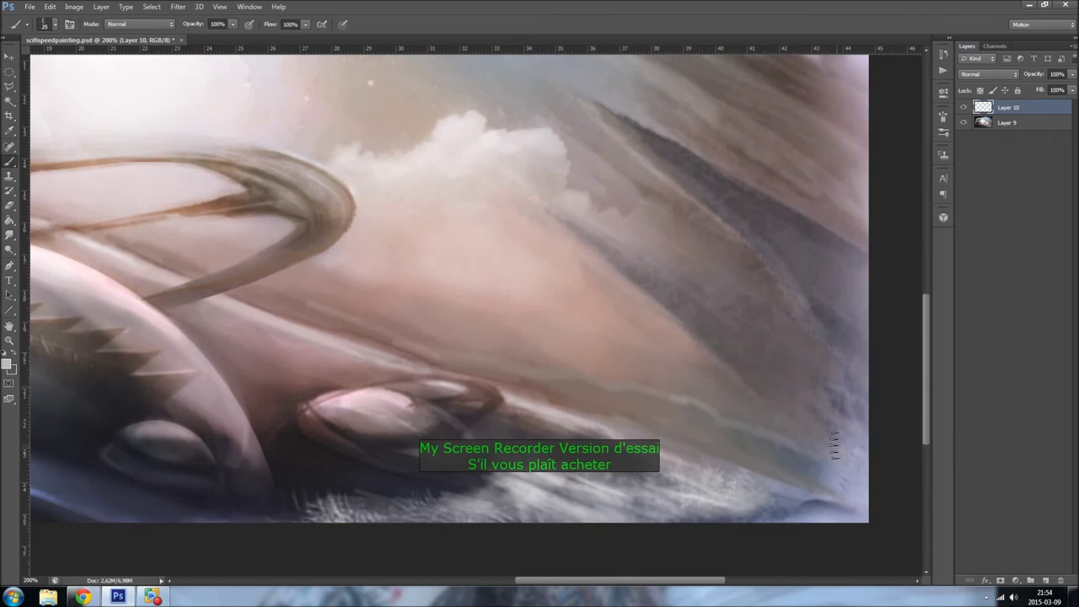
# Step: Polygonal Lasso a strip along the curved band and eyedrop a light colour for it
pyautogui.scroll(2, 834, 445)
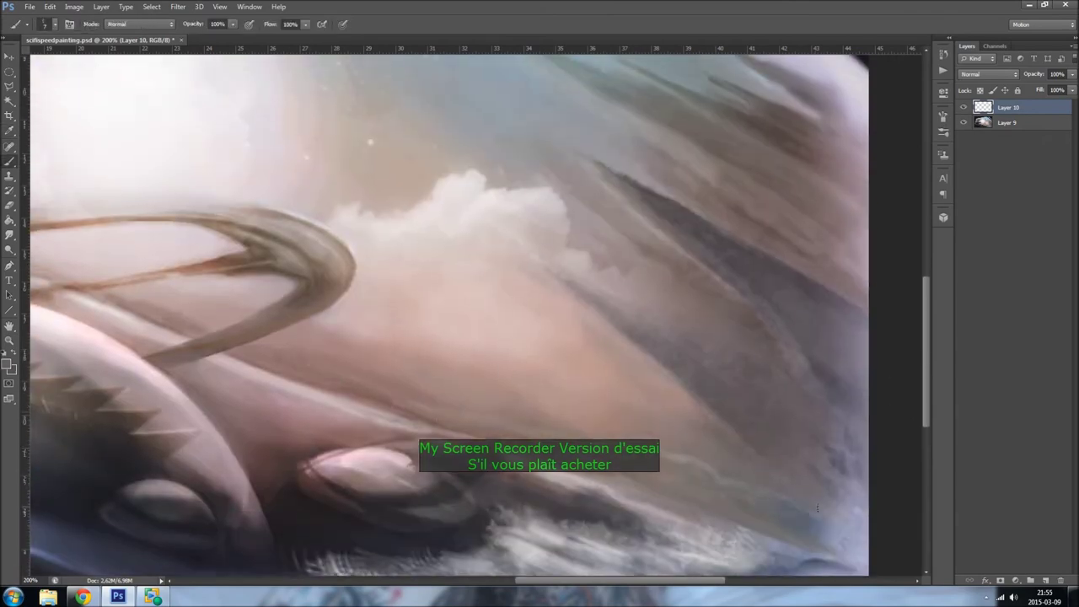
pyautogui.hscroll(-10, 816, 508)
pyautogui.press('l')
pyautogui.click(704, 253)
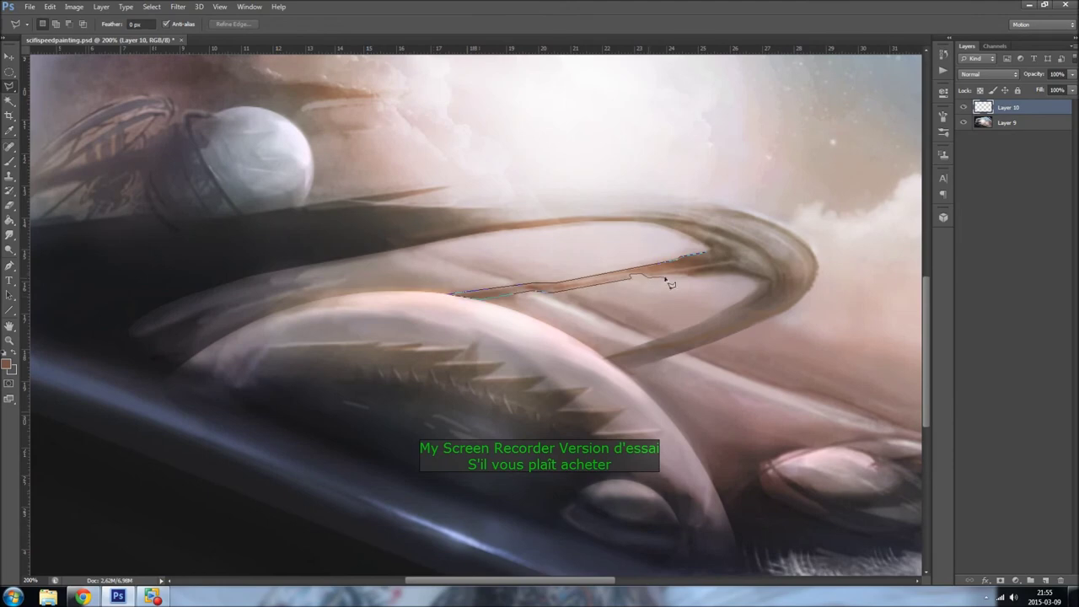
pyautogui.click(774, 259)
pyautogui.click(708, 231)
pyautogui.click(704, 253)
pyautogui.press('i')
pyautogui.click(614, 241)
pyautogui.press('b')
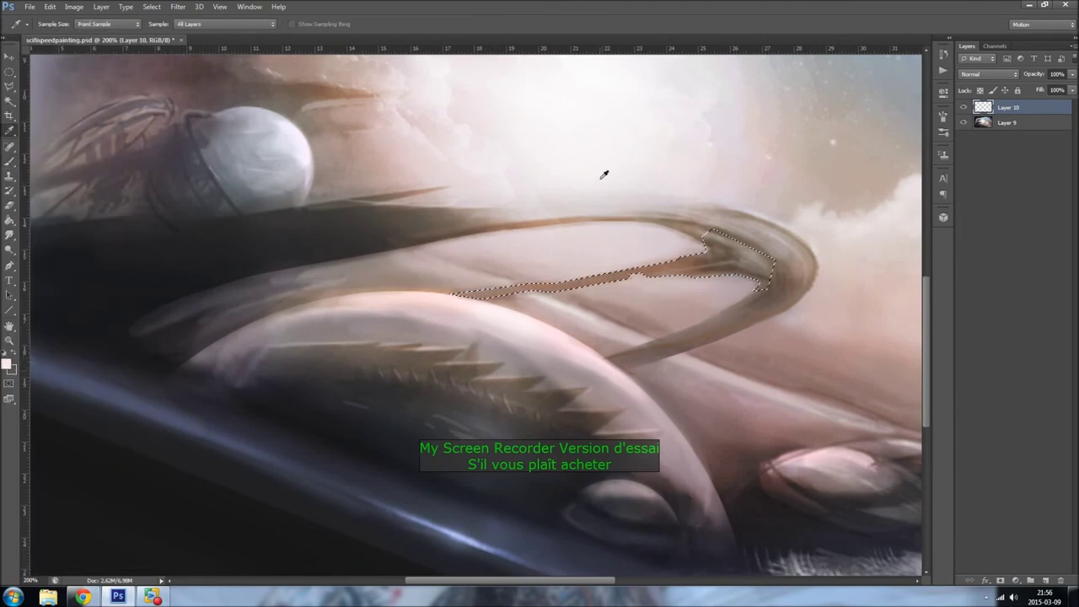
# Step: Zoom back out to the full painting and adjust the brush size and opacity
pyautogui.scroll(5, 933, 282)
pyautogui.hotkey('ctrl', '-')
pyautogui.rightClick(125, 126)
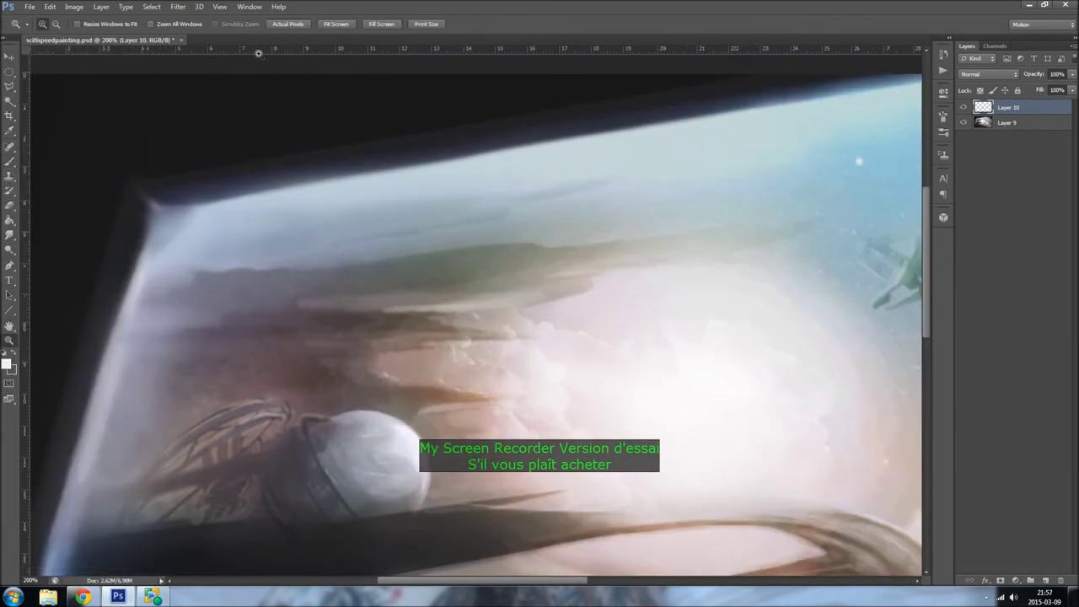
pyautogui.hotkey('ctrl', '+')
pyautogui.hotkey('ctrl', '-')
# Step: Lighten the right side of the sky with a large soft light-blue brush at low opacity
pyautogui.press('6')
pyautogui.press('9')
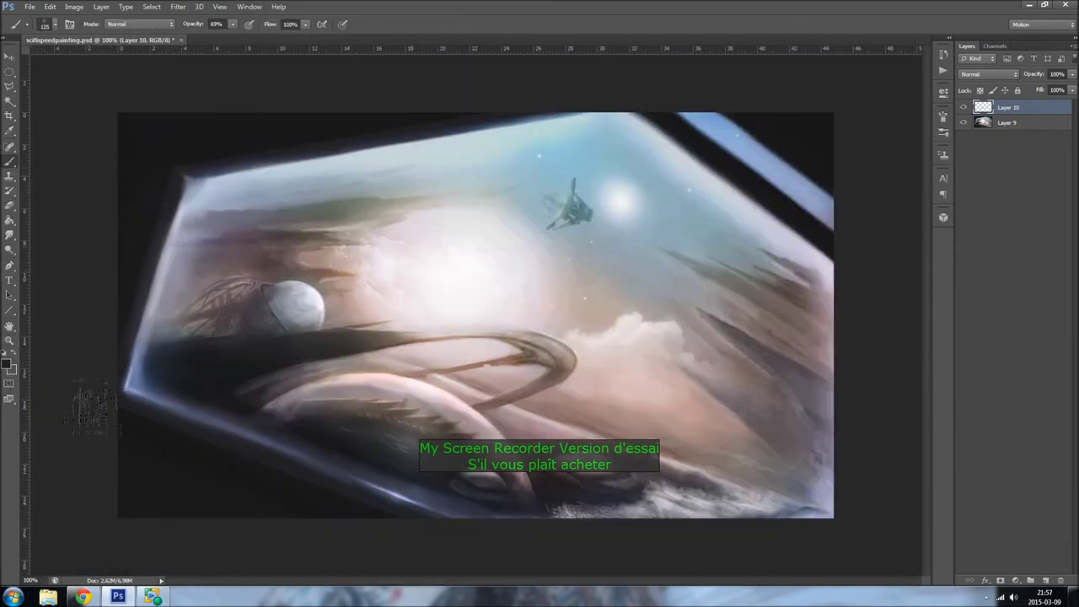
pyautogui.press('x')
pyautogui.press('1')
pyautogui.press('5')
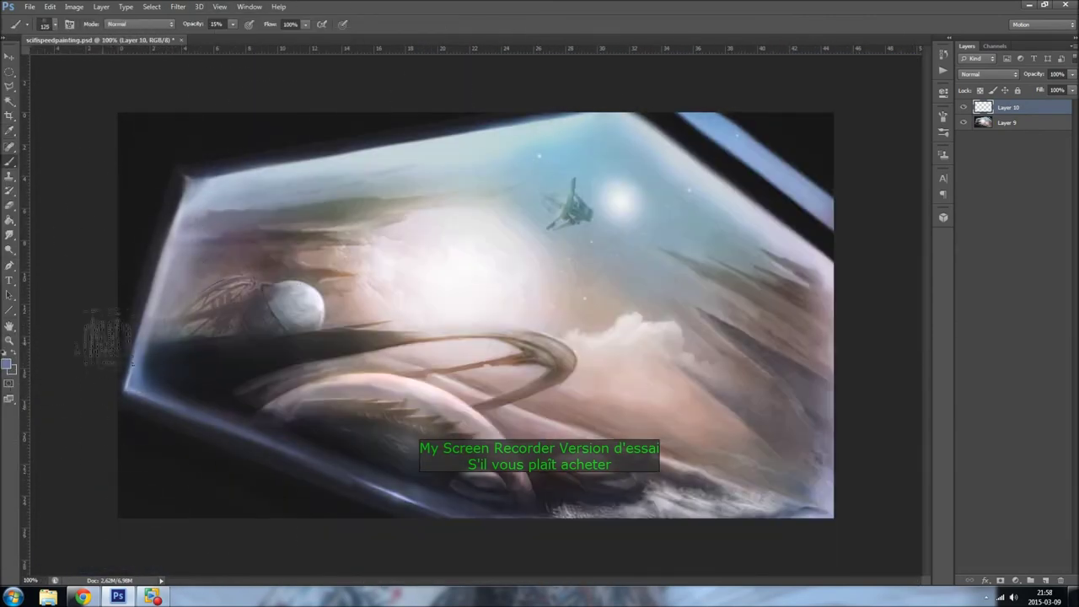
pyautogui.press('x')
pyautogui.press('[')
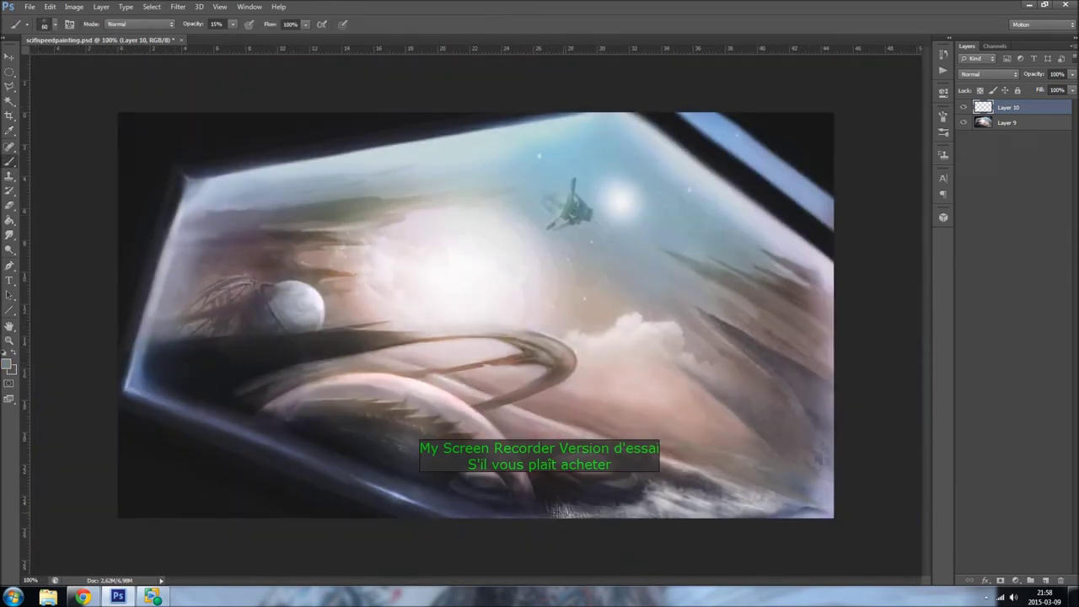
pyautogui.press('x')
pyautogui.press(']')
pyautogui.click(46, 24)
pyautogui.moveTo(742, 337); pyautogui.dragTo(837, 287)
# Step: Sample a mauve-pink from the ring and pick a new brush preset
pyautogui.press('[')
pyautogui.press('[')
pyautogui.press('[')
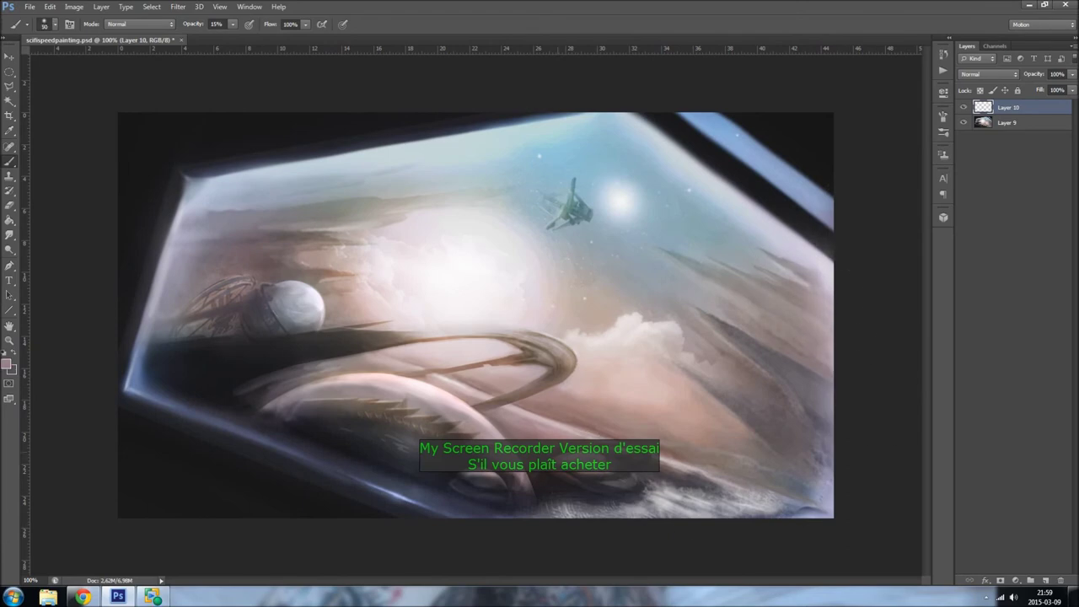
pyautogui.keyDown('alt'); pyautogui.click(537, 344); pyautogui.keyUp('alt')
pyautogui.press('[')
pyautogui.press('[')
pyautogui.press('[')
pyautogui.press('3')
pyautogui.press('2')
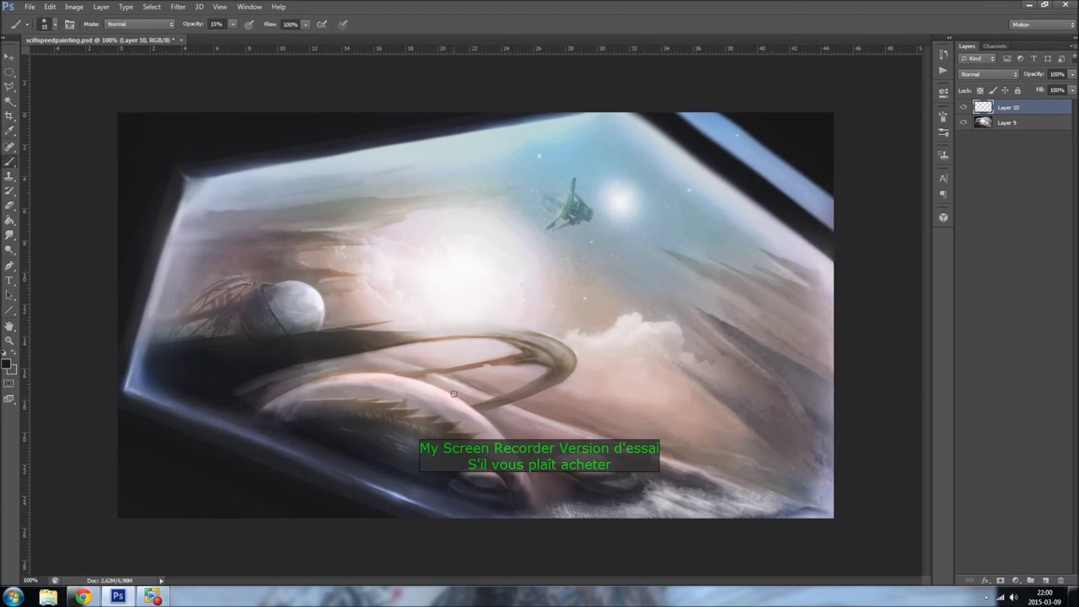
pyautogui.press('d')
pyautogui.press('x')
pyautogui.press('1')
pyautogui.press('2')
pyautogui.click(54, 23)
pyautogui.doubleClick(25, 114)
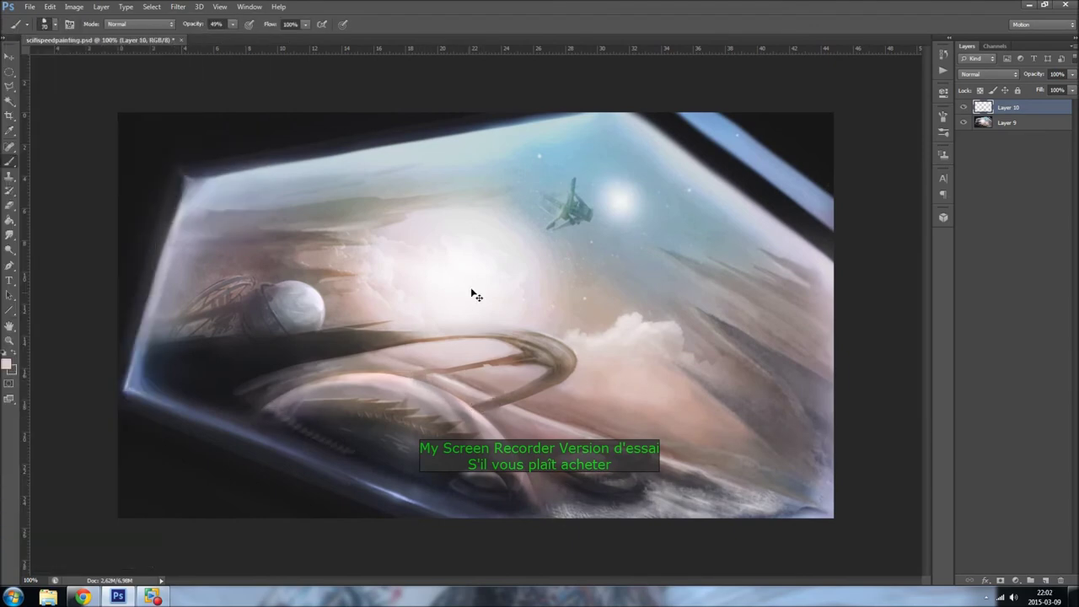
# Step: Place and resize a texture patch at bottom-left at 18% opacity, then merge it down
pyautogui.moveTo(476, 295)
pyautogui.mouseDown()
pyautogui.moveTo(266, 451)
pyautogui.moveTo(205, 366)
pyautogui.mouseUp()
pyautogui.hotkey('ctrl', 't')
pyautogui.press('Return')
pyautogui.press('1')
pyautogui.press('8')
pyautogui.press('b')
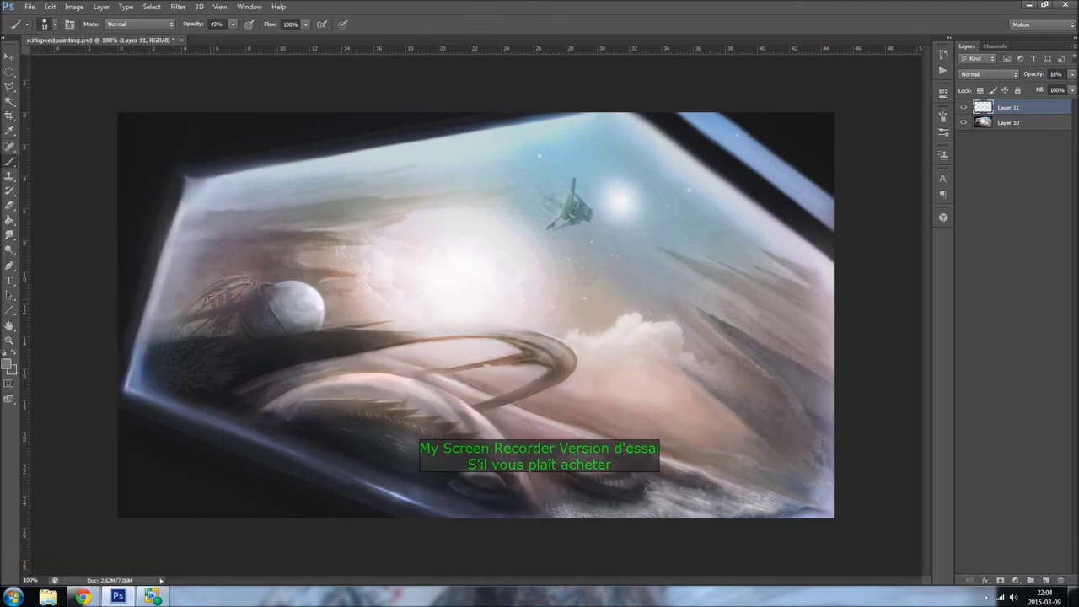
pyautogui.press('r')
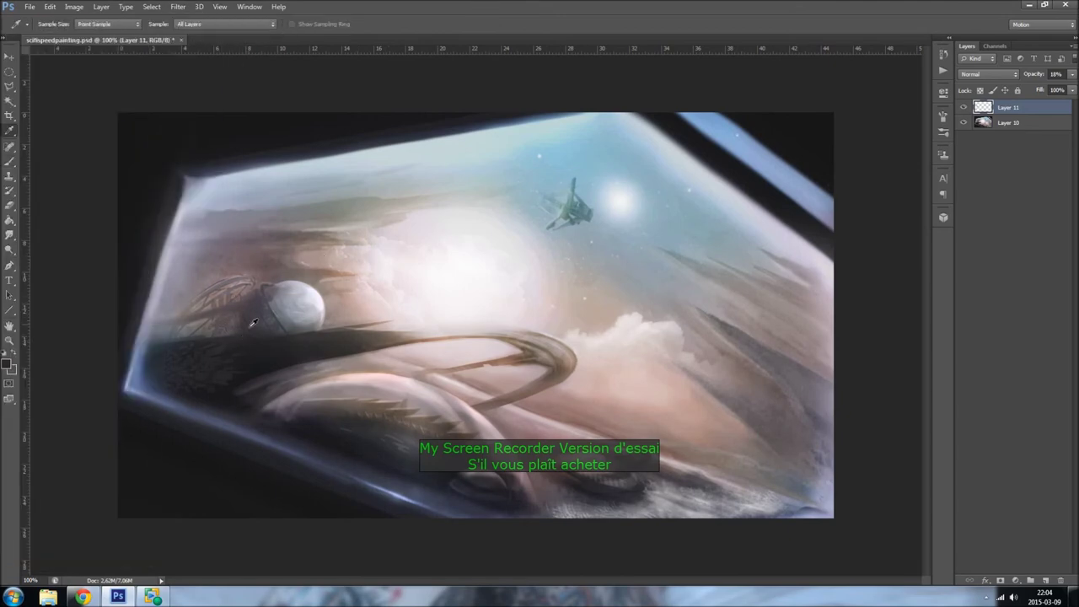
pyautogui.hotkey('ctrl', 'e')
# Step: Paint a light stroke along the right edge and stretch the painting's bottom-left corner
pyautogui.press('b')
pyautogui.keyDown('alt'); pyautogui.click(833, 364); pyautogui.keyUp('alt')
pyautogui.moveTo(819, 493); pyautogui.dragTo(828, 347)
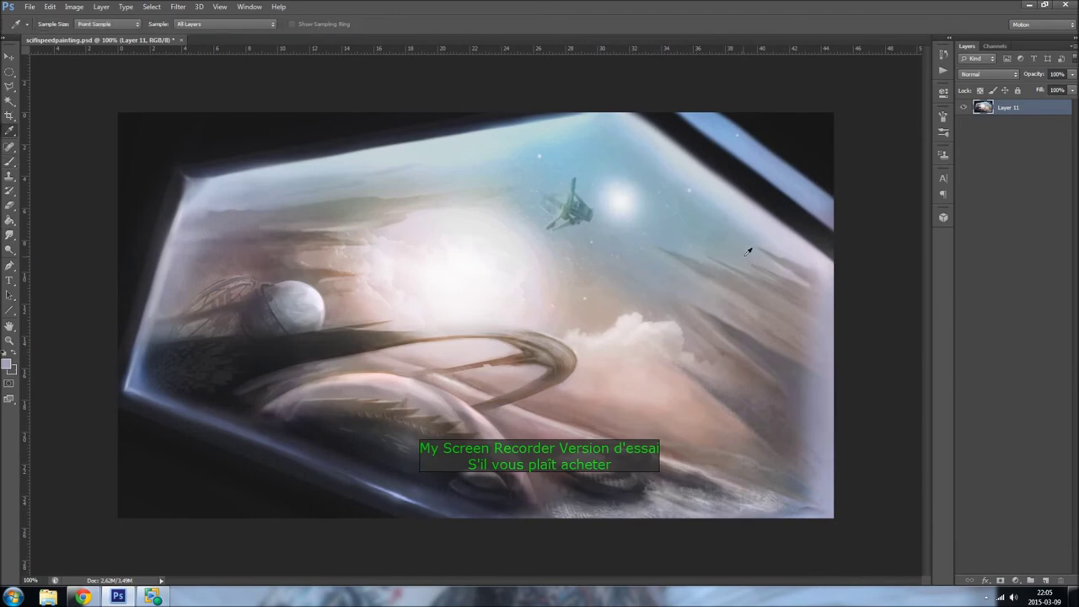
pyautogui.press('h')
pyautogui.hotkey('ctrl', 't')
pyautogui.moveTo(118, 517); pyautogui.dragTo(96, 518)
pyautogui.press('b')
pyautogui.press('Return')
# Step: Sample pinkish-brown and mauve-brown tones at 18% then 77% opacity, and flip the view back
pyautogui.press('1')
pyautogui.press('8')
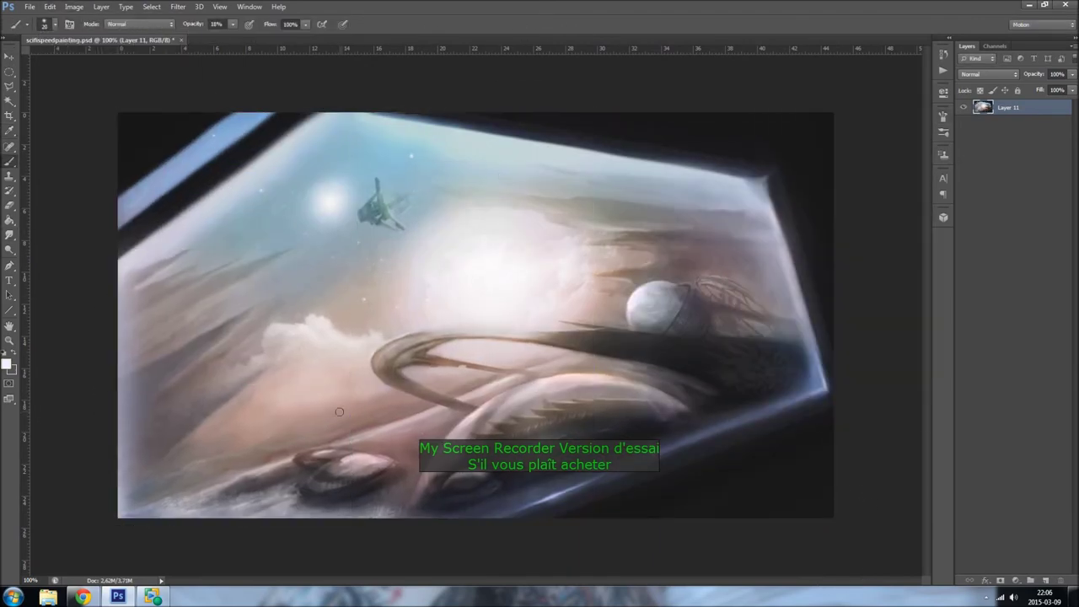
pyautogui.press(']')
pyautogui.press(']')
pyautogui.keyDown('alt'); pyautogui.click(214, 434); pyautogui.keyUp('alt')
pyautogui.keyDown('alt'); pyautogui.click(309, 432); pyautogui.keyUp('alt')
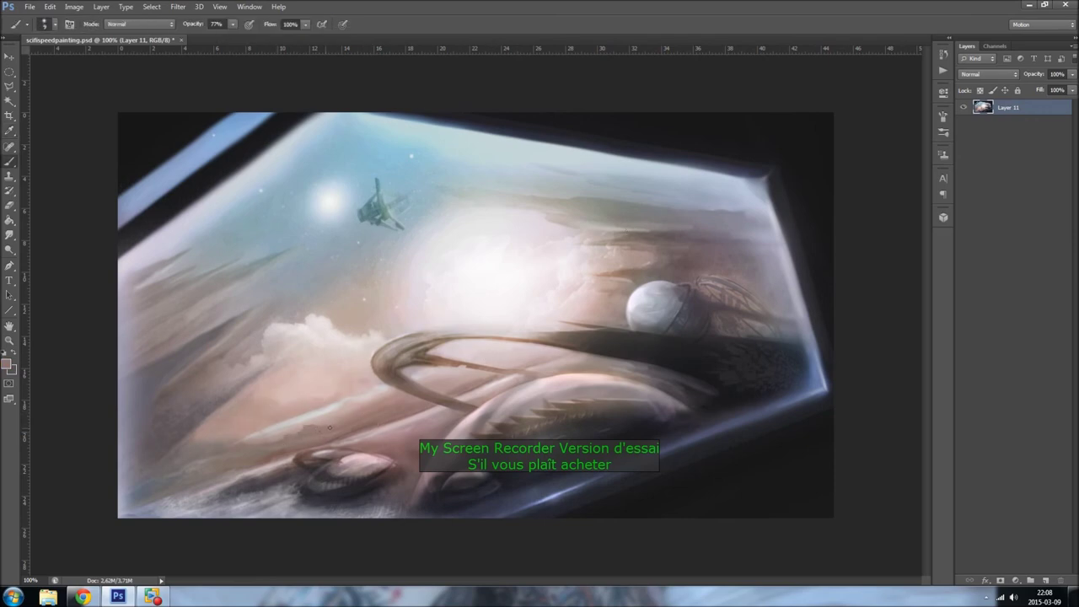
pyautogui.press('7')
pyautogui.press('7')
pyautogui.click(10, 250)
pyautogui.press('b')
pyautogui.press('h')
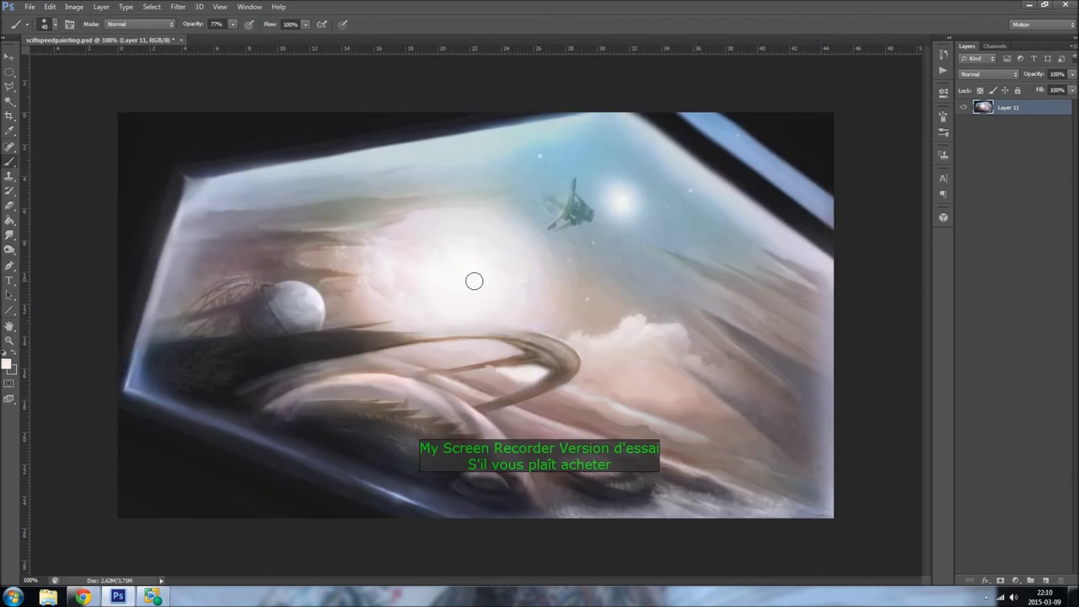
# Step: Dodge the midtones to brighten a patch and a light beam from the ship down-left
pyautogui.press('o')
pyautogui.click(135, 23)
pyautogui.click(127, 45)
pyautogui.press(']')
pyautogui.moveTo(423, 371)
pyautogui.mouseDown()
pyautogui.moveTo(410, 385)
pyautogui.moveTo(473, 421)
pyautogui.mouseUp()
pyautogui.press(']')
pyautogui.moveTo(524, 231); pyautogui.dragTo(555, 216)
# Step: Return to a larger brush, swapping between white and the dark paint colour
pyautogui.press('b')
pyautogui.press(']')
pyautogui.press(']')
pyautogui.press(']')
pyautogui.press('x')
pyautogui.press(']')
pyautogui.press(']')
pyautogui.press('x')
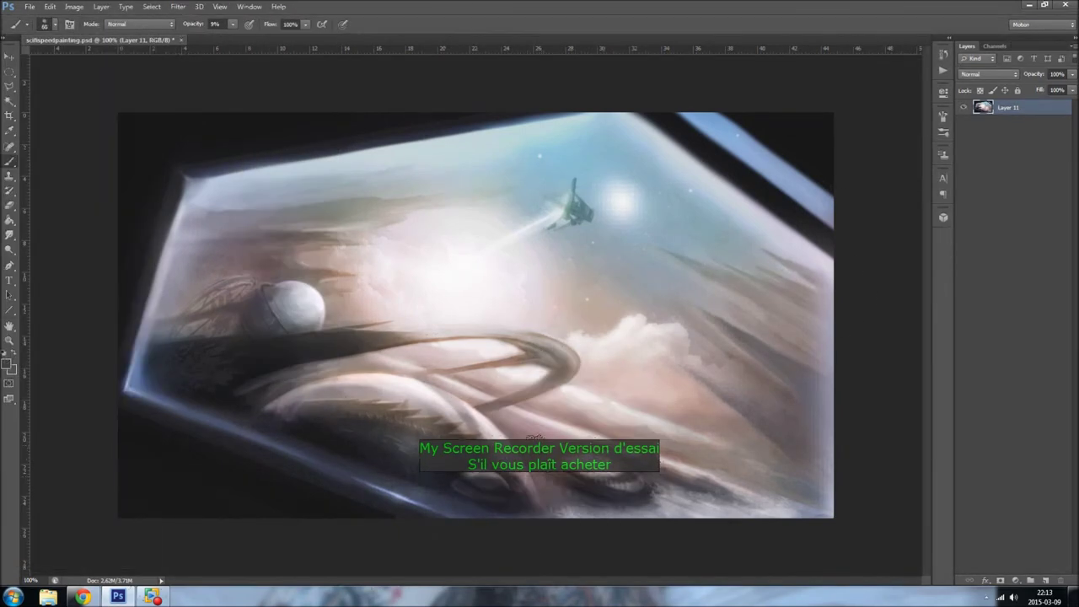
# Step: Resize the brush and raise its opacity to 44%
pyautogui.press('[')
pyautogui.press('[')
pyautogui.press('[')
pyautogui.press('4')
pyautogui.press('4')
pyautogui.press(']')
pyautogui.press(']')
pyautogui.rightClick(149, 384)
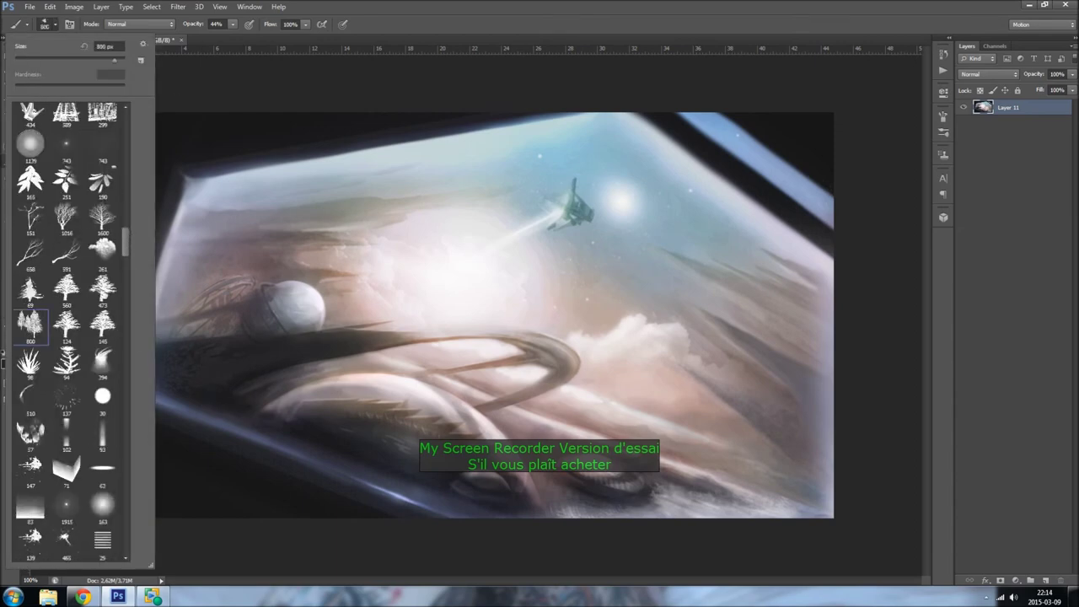
pyautogui.press('Escape')
# Step: Add a new empty layer and paste the graphics-card image into it
pyautogui.hotkey('ctrl', 'shift', 'alt', 'n')
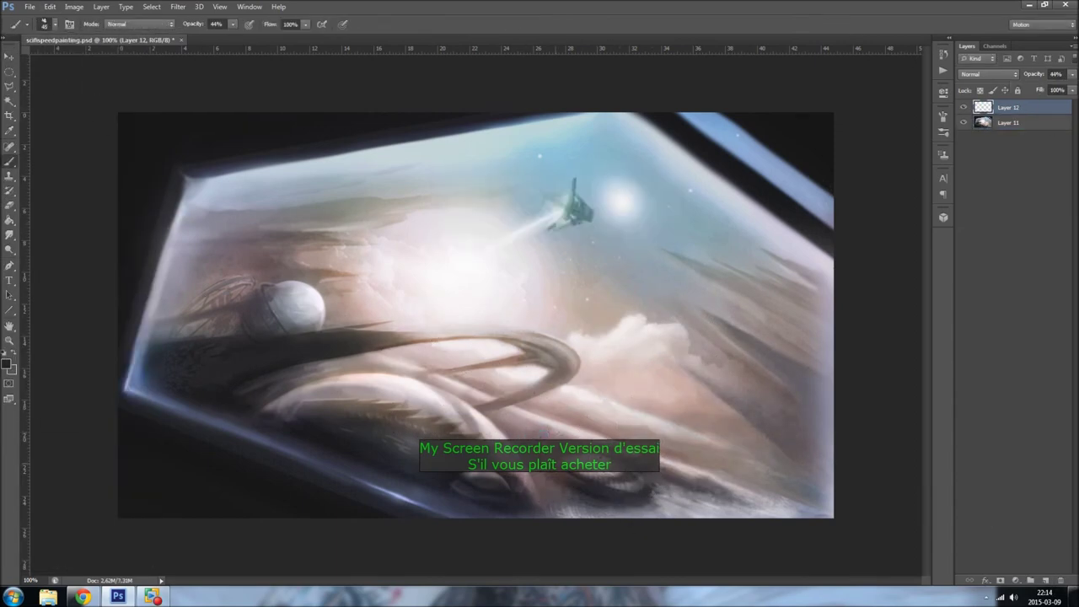
pyautogui.rightClick(125, 285)
pyautogui.scroll(-1, 125, 284)
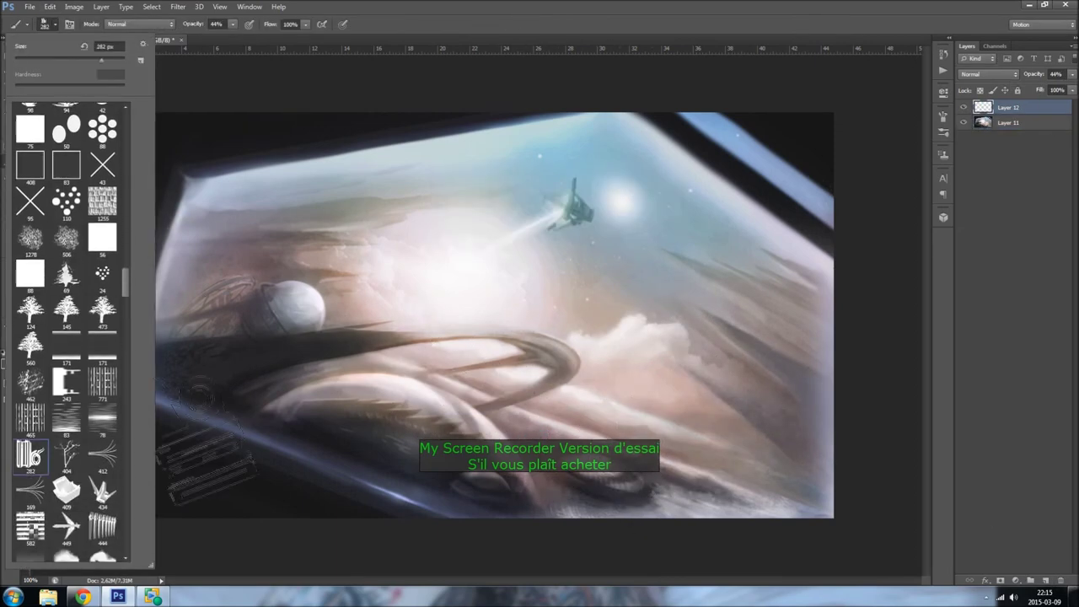
pyautogui.doubleClick(31, 464)
pyautogui.press('d')
pyautogui.press('0')
pyautogui.hotkey('ctrl', 'v')
# Step: Scale and rotate the pasted graphics card nearly upright in the lower-left foreground
pyautogui.hotkey('ctrl', 't')
pyautogui.moveTo(313, 299)
pyautogui.mouseDown()
pyautogui.moveTo(213, 147)
pyautogui.moveTo(385, 506)
pyautogui.mouseUp()
pyautogui.click(564, 219)
pyautogui.moveTo(396, 371); pyautogui.dragTo(445, 368)
pyautogui.press('Return')
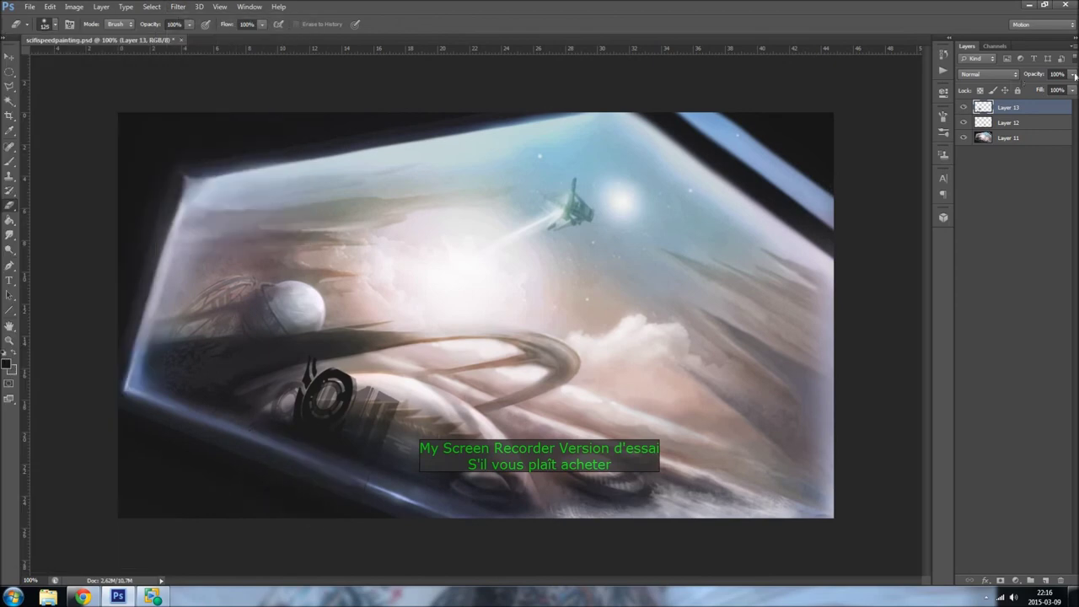
# Step: Duplicate the card layer, then move, shrink and reshape the copy
pyautogui.hotkey('ctrl', 'alt', 't')
pyautogui.moveTo(259, 347)
pyautogui.mouseDown()
pyautogui.moveTo(288, 411)
pyautogui.moveTo(547, 522)
pyautogui.moveTo(338, 439)
pyautogui.moveTo(396, 371)
pyautogui.mouseUp()
pyautogui.press('Return')
pyautogui.hotkey('ctrl', 't')
pyautogui.moveTo(457, 289); pyautogui.dragTo(410, 330)
pyautogui.press('b')
pyautogui.click(472, 222)
pyautogui.press('0')
pyautogui.press('[')
pyautogui.press('[')
pyautogui.press('[')
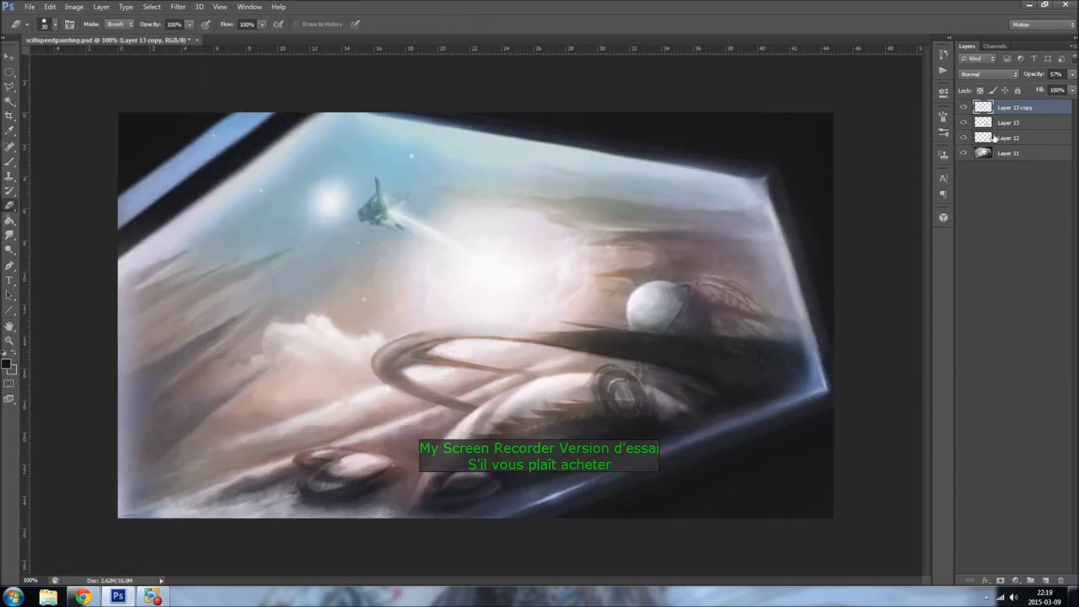
# Step: Merge all visible layers into one and darken it with a Curves adjustment
pyautogui.hotkey('ctrl', 'shift', 'e')
pyautogui.hotkey('ctrl', 'm')
pyautogui.moveTo(961, 340); pyautogui.dragTo(961, 355)
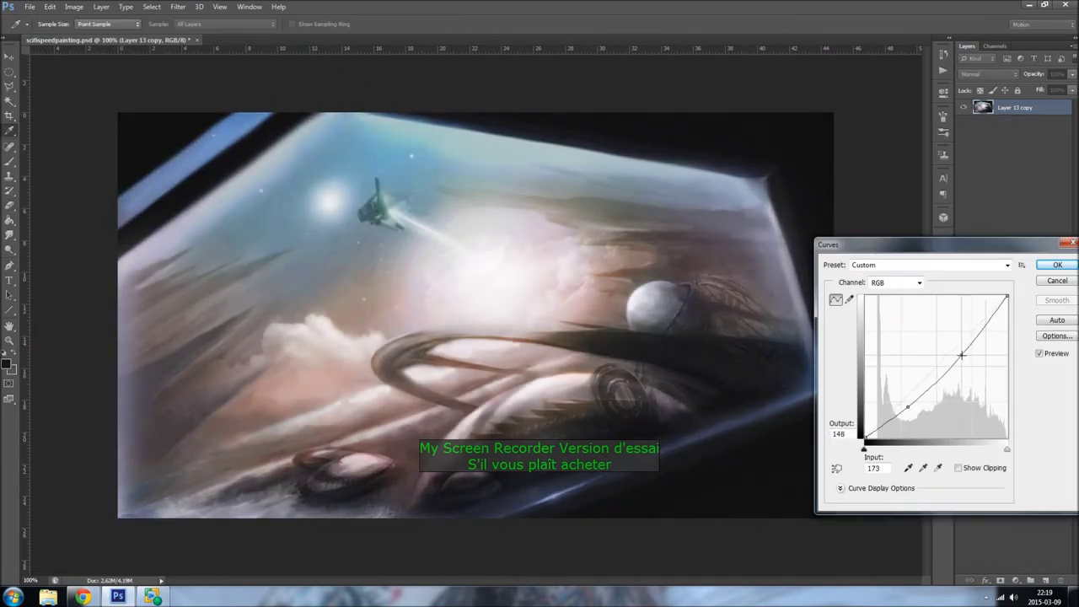
pyautogui.press('Return')
# Step: Shift the colour balance toward blue, easing the shadows' blue tint slightly
pyautogui.hotkey('ctrl', 'b')
pyautogui.moveTo(907, 448); pyautogui.dragTo(927, 451)
pyautogui.hotkey('ctrl', '1')
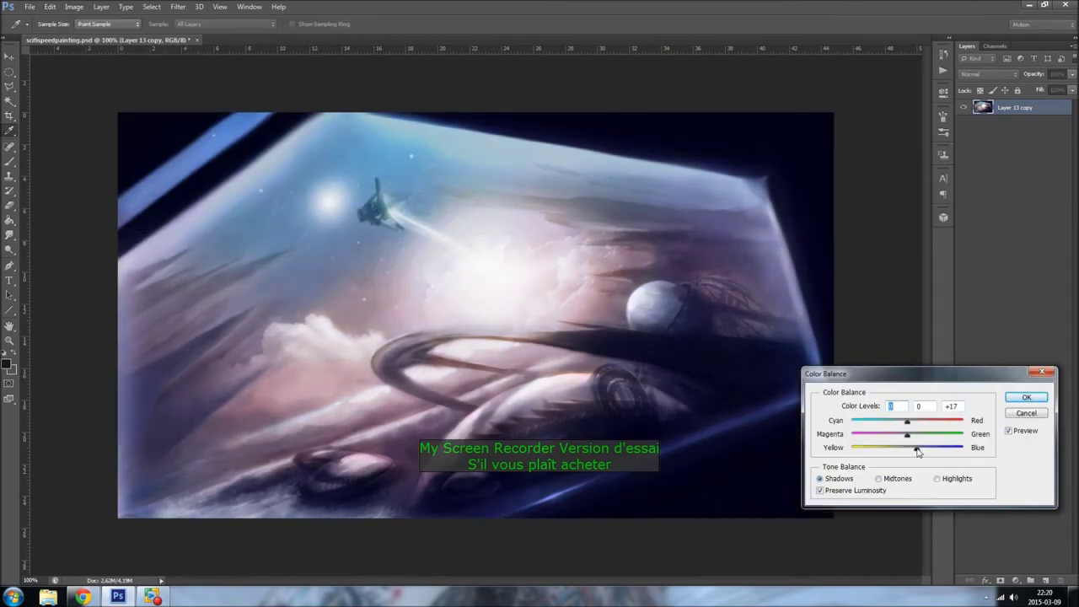
pyautogui.moveTo(916, 451); pyautogui.dragTo(902, 454)
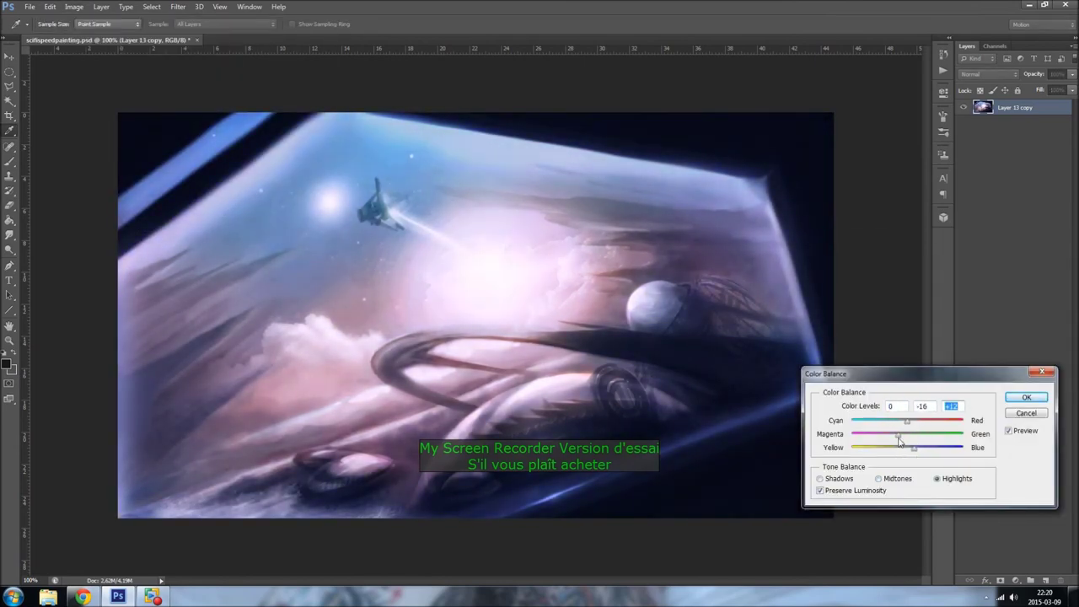
pyautogui.press('Return')
# Step: Select the window-frame edge with a four-point polygonal lasso and prepare a white brush
pyautogui.press('h')
pyautogui.press('l')
pyautogui.click(187, 177)
pyautogui.click(125, 392)
pyautogui.click(489, 529)
pyautogui.click(872, 534)
pyautogui.press('Return')
pyautogui.press('b')
pyautogui.press('x')
pyautogui.hotkey('ctrl', 'd')
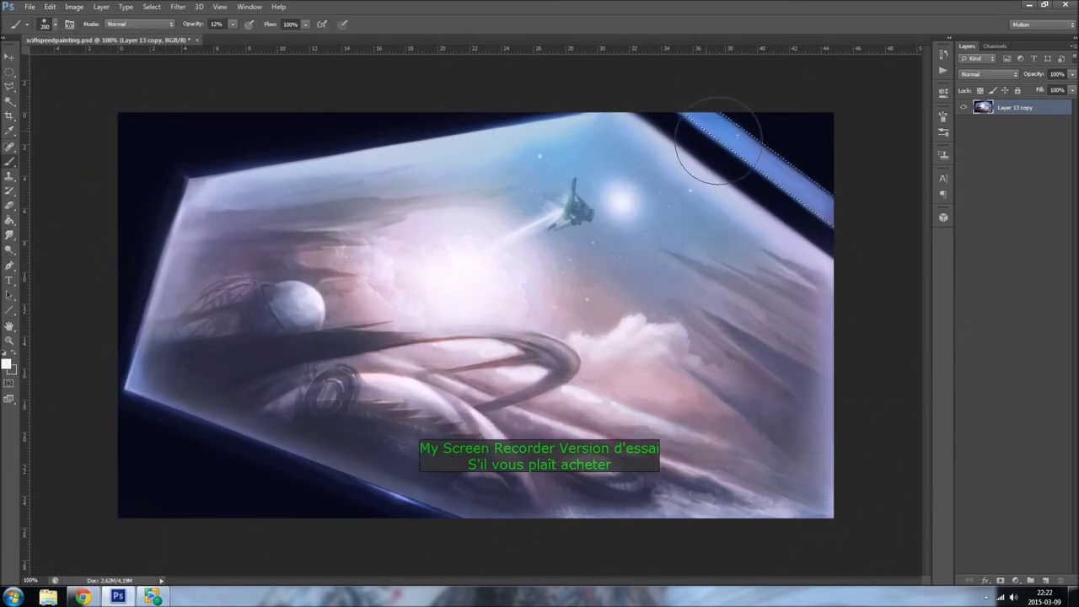
# Step: Brighten the top-right window-frame strip and smudge the upper frame edges soft
pyautogui.moveTo(699, 121); pyautogui.dragTo(822, 211)
pyautogui.press('r')
pyautogui.moveTo(734, 126); pyautogui.dragTo(822, 210)
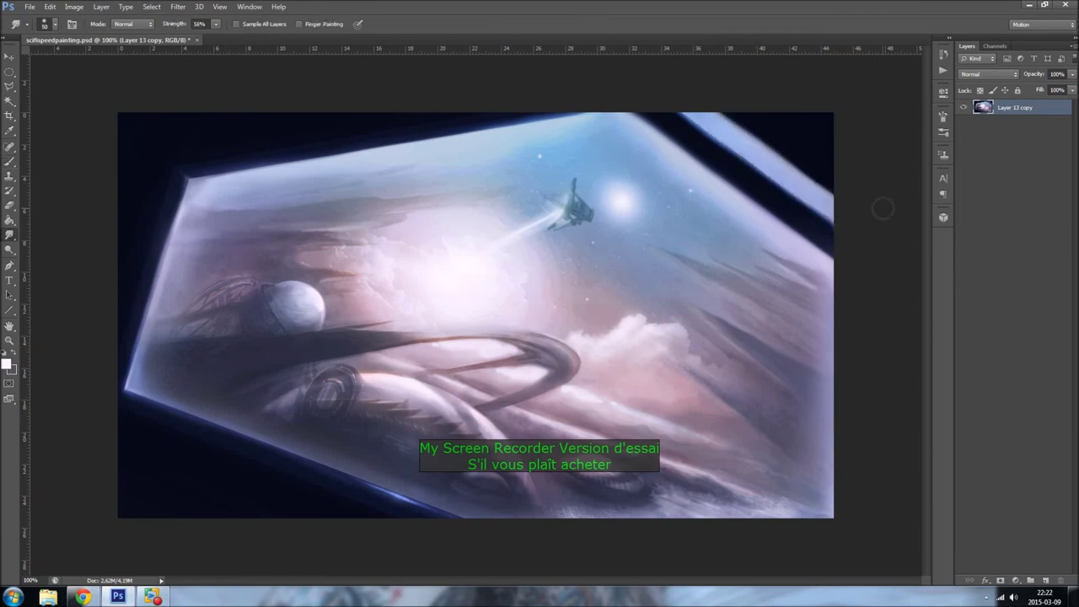
pyautogui.moveTo(156, 282); pyautogui.dragTo(519, 128)
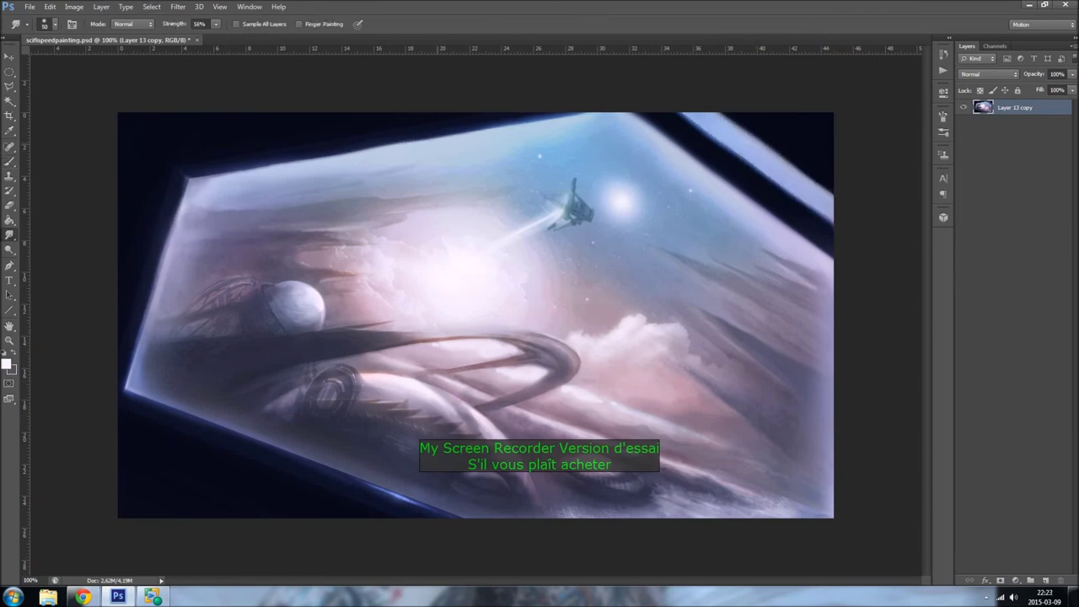
pyautogui.click(8, 237)
# Step: Lasso an area on the right side and sample a lavender purple from it
pyautogui.press('l')
pyautogui.click(834, 376)
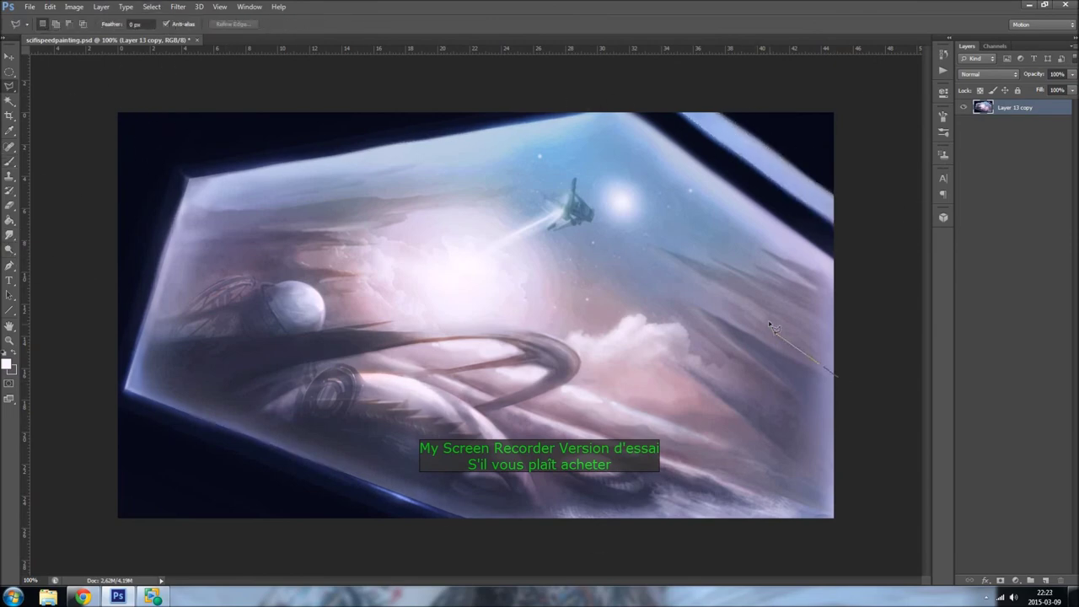
pyautogui.doubleClick(784, 297)
pyautogui.press('i')
pyautogui.click(757, 305)
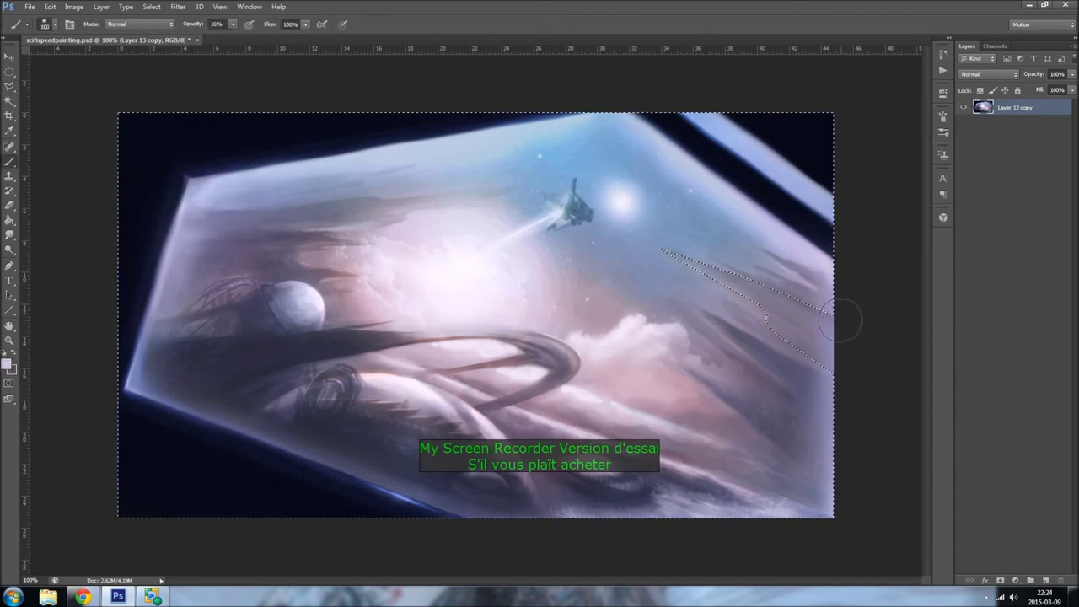
pyautogui.press('r')
pyautogui.hotkey('ctrl', 'd')
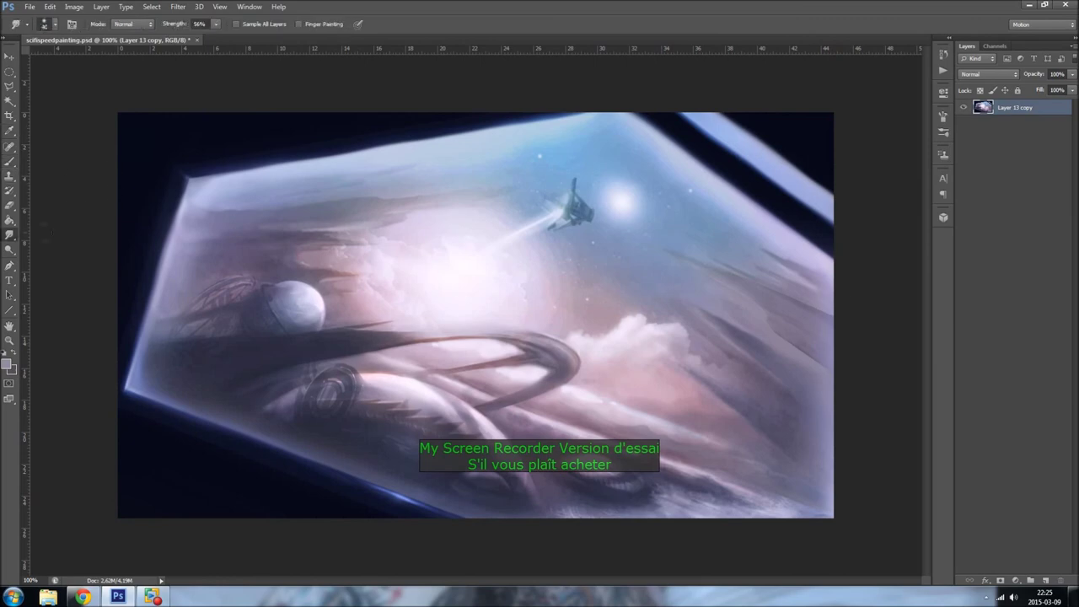
# Step: Paint a near-white stroke on the lower-right clouds and resize the brush to 40
pyautogui.press('b')
pyautogui.keyDown('alt'); pyautogui.click(669, 253); pyautogui.keyUp('alt')
pyautogui.press('F5')
pyautogui.press('F5')
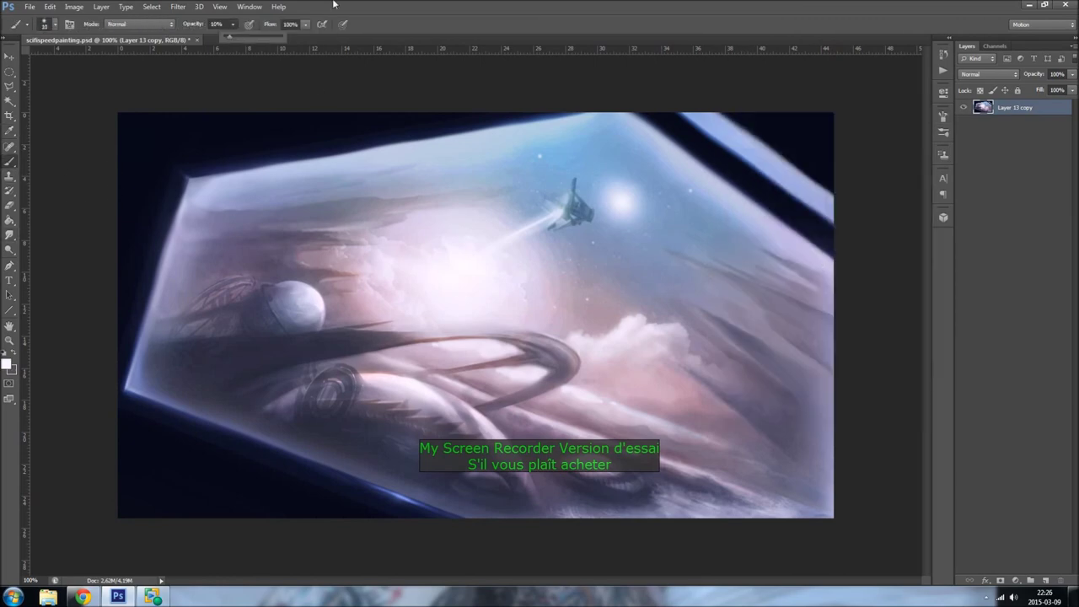
pyautogui.moveTo(705, 314); pyautogui.dragTo(769, 357)
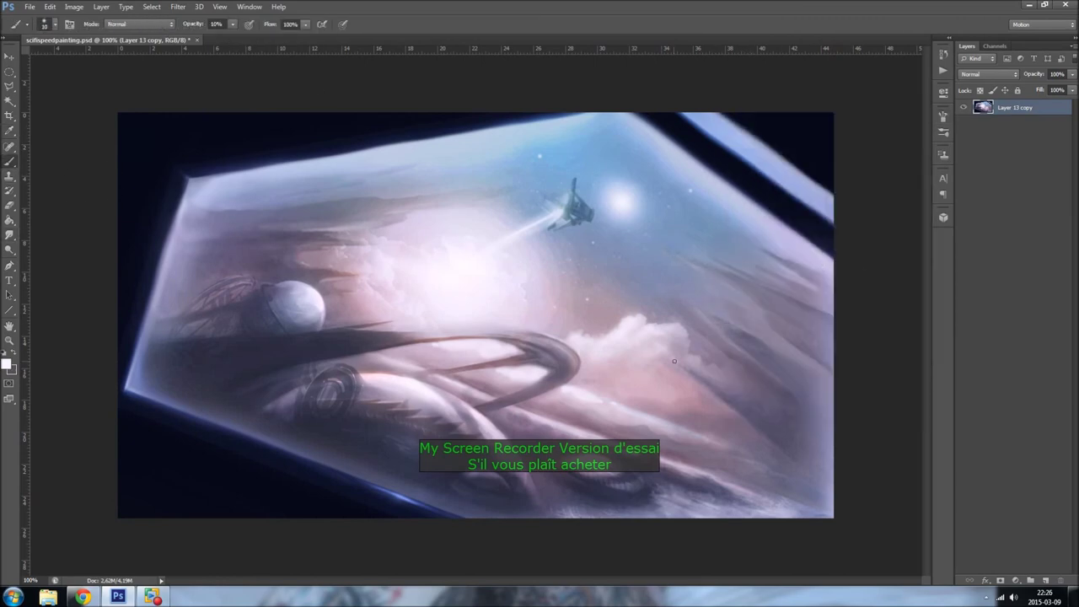
pyautogui.press('[')
pyautogui.press('[')
pyautogui.press('[')
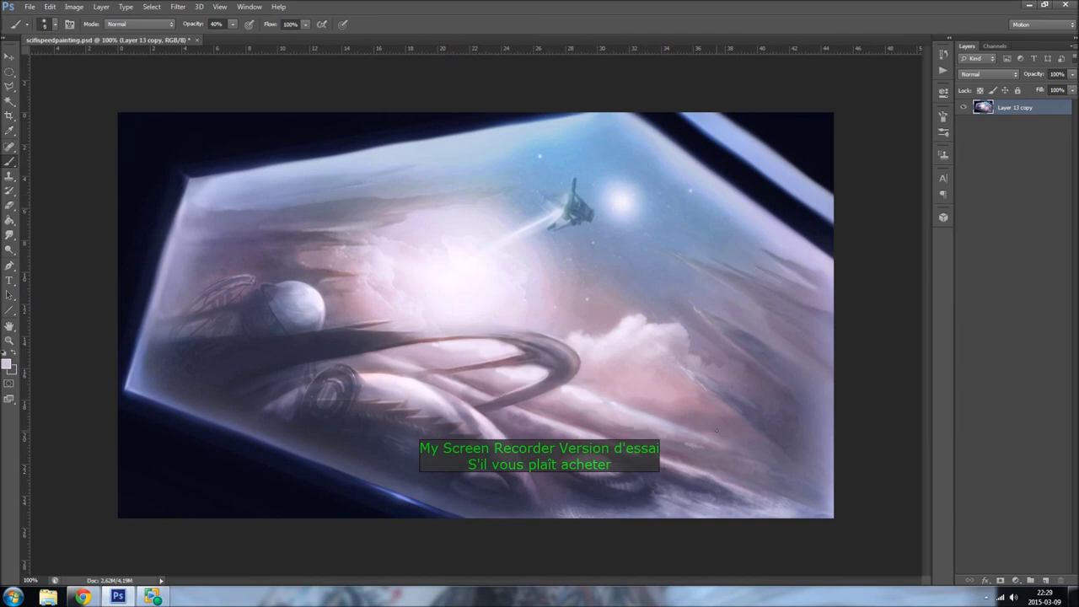
pyautogui.press(']')
pyautogui.press(']')
pyautogui.press(']')
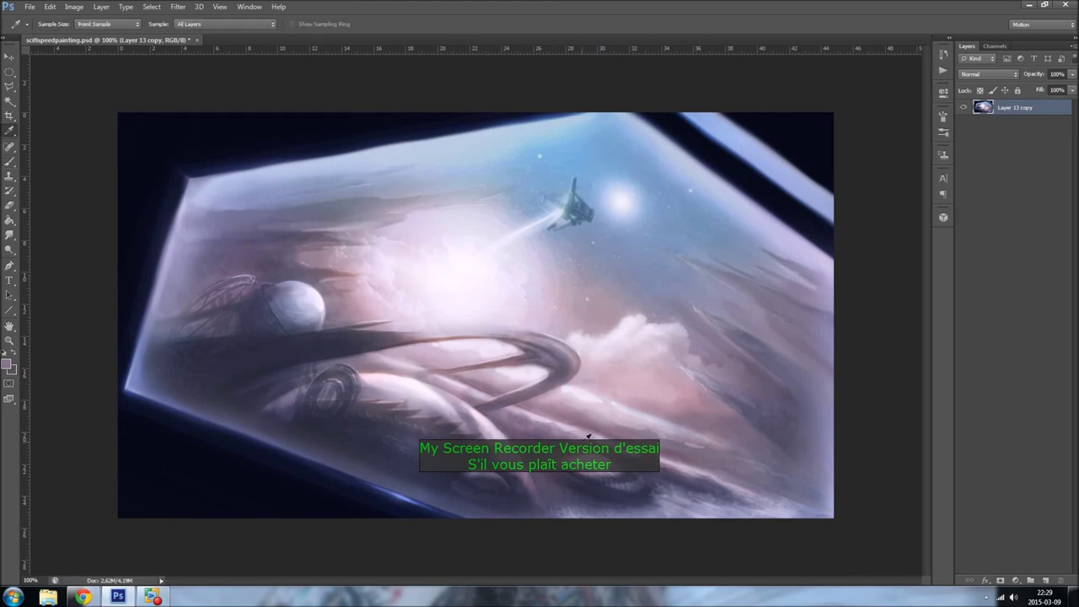
pyautogui.press('1')
pyautogui.press('1')
# Step: Sample light pink and mauve tones, using a 75% opacity brush shrunk to 10
pyautogui.keyDown('alt'); pyautogui.click(584, 426); pyautogui.keyUp('alt')
pyautogui.press('[')
pyautogui.press('[')
pyautogui.keyDown('alt'); pyautogui.click(701, 456); pyautogui.keyUp('alt')
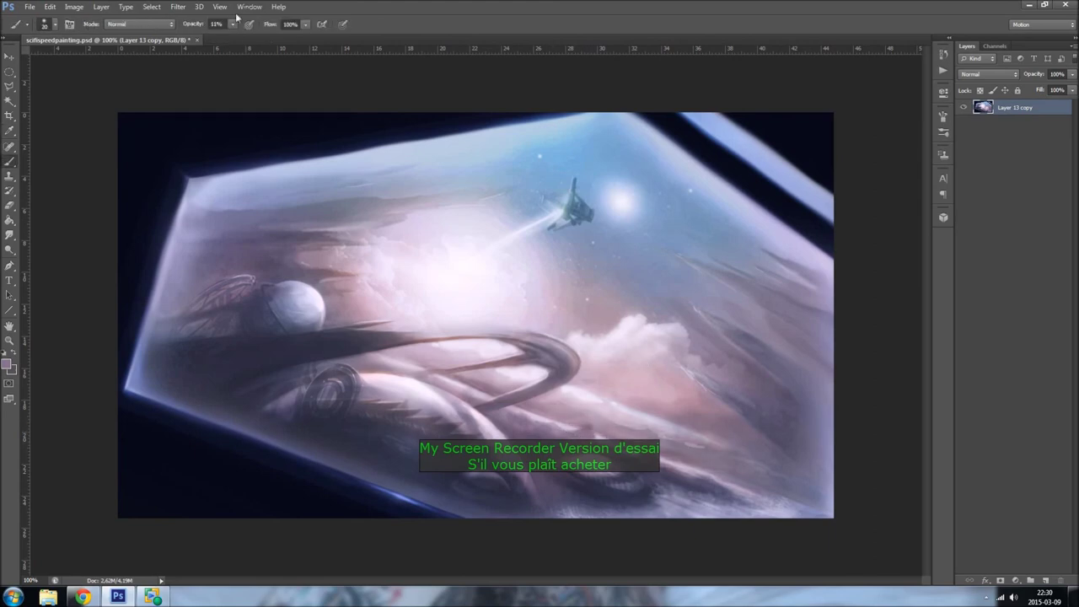
pyautogui.press(']')
pyautogui.press(']')
pyautogui.press('7')
pyautogui.press('5')
pyautogui.press('[')
pyautogui.press('[')
pyautogui.press('[')
pyautogui.keyDown('alt'); pyautogui.click(435, 284); pyautogui.keyUp('alt')
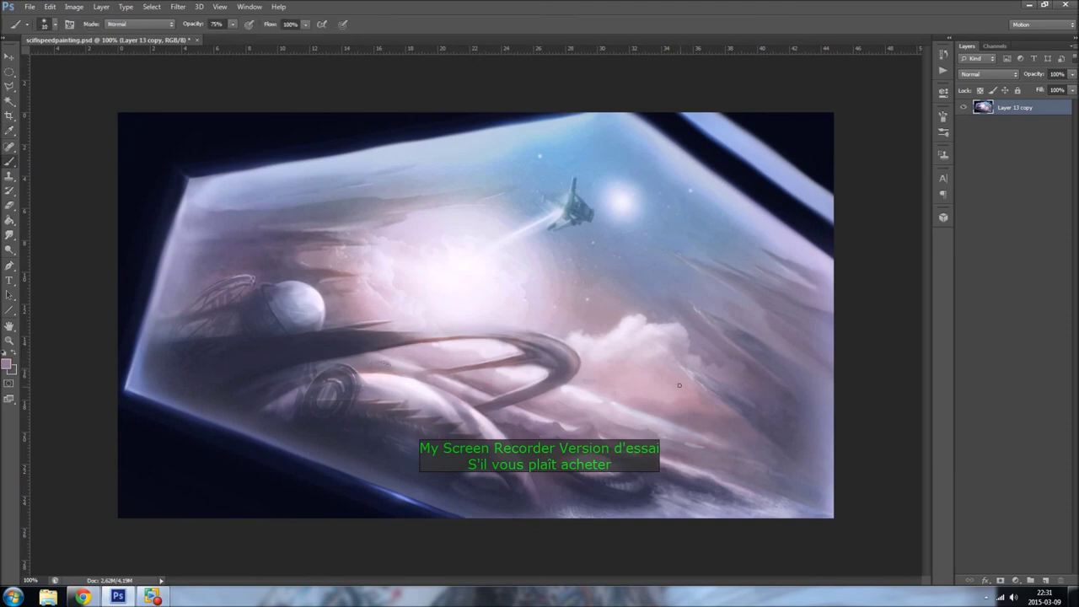
# Step: Lighten the lower-right clouds with a faint 11% greyer-purple stroke
pyautogui.press('1')
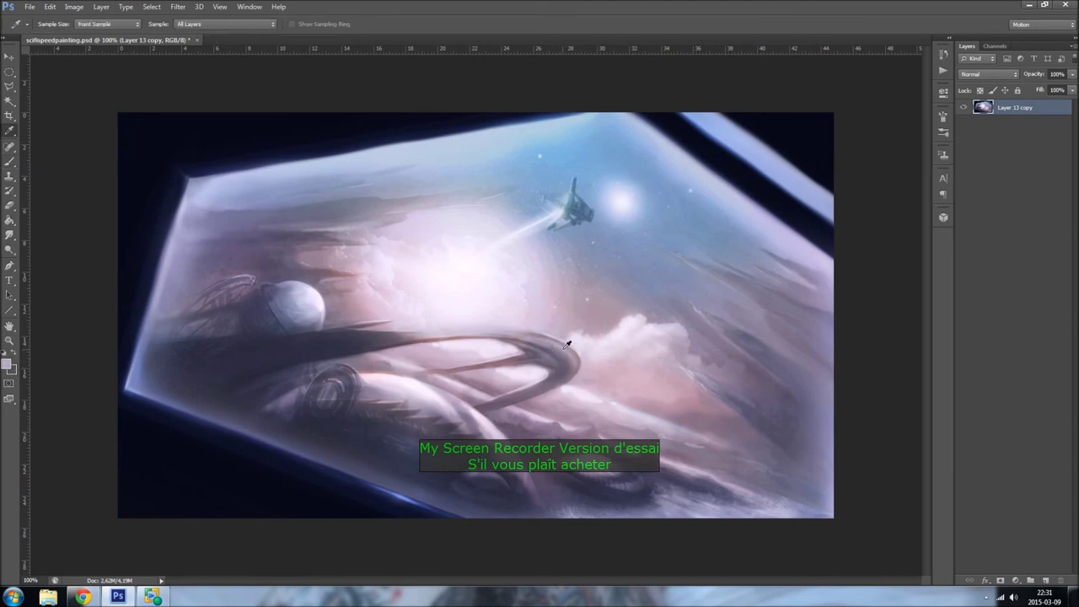
pyautogui.keyDown('alt'); pyautogui.click(548, 358); pyautogui.keyUp('alt')
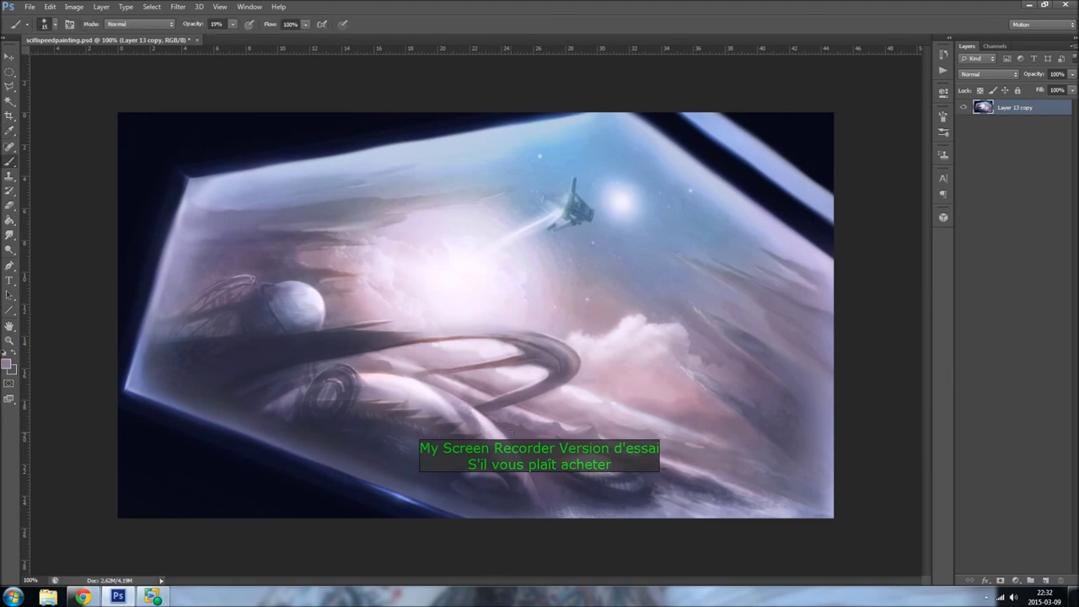
pyautogui.click(10, 235)
pyautogui.press('b')
pyautogui.press('1')
pyautogui.press('1')
pyautogui.moveTo(733, 403); pyautogui.dragTo(771, 385)
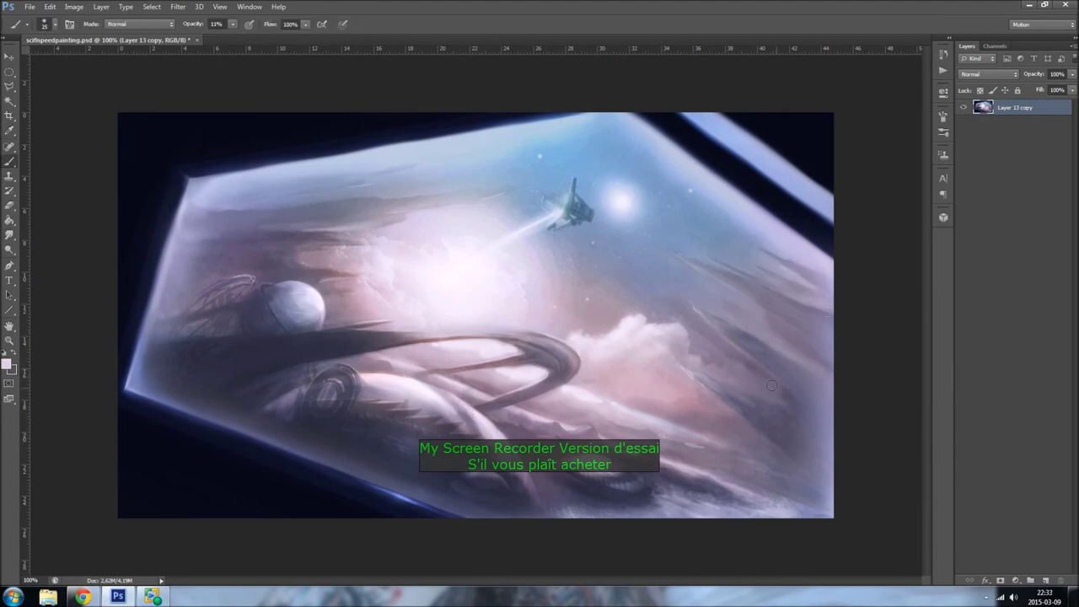
# Step: Sample a new cloud colour with an 80-size brush, smudge, then pick a cloud pink
pyautogui.keyDown('alt'); pyautogui.click(803, 432); pyautogui.keyUp('alt')
pyautogui.press(']')
pyautogui.press(']')
pyautogui.press(']')
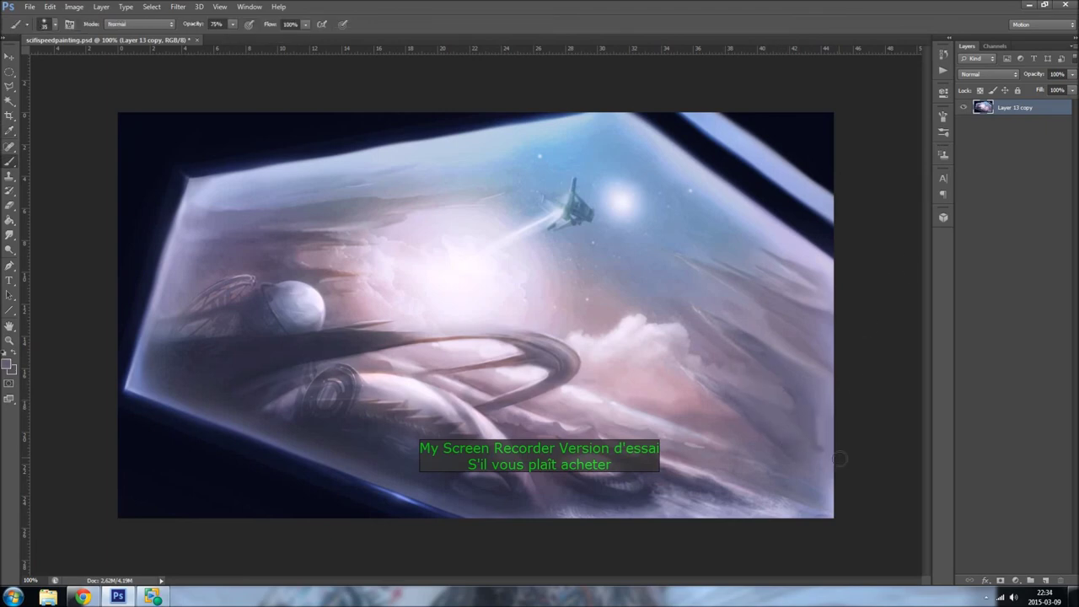
pyautogui.press('r')
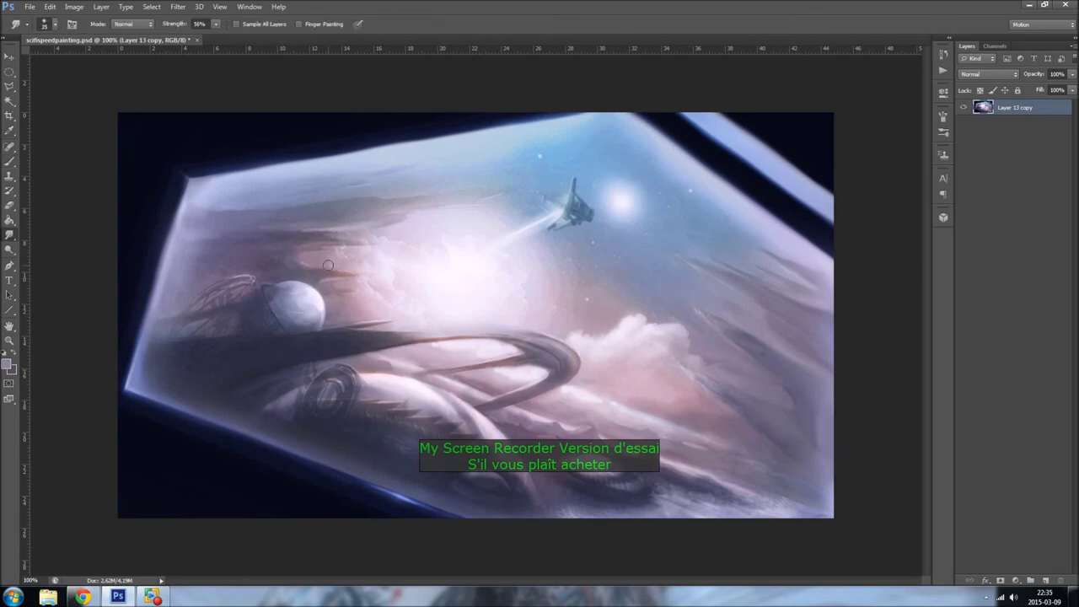
pyautogui.press('b')
pyautogui.keyDown('alt'); pyautogui.click(729, 374); pyautogui.keyUp('alt')
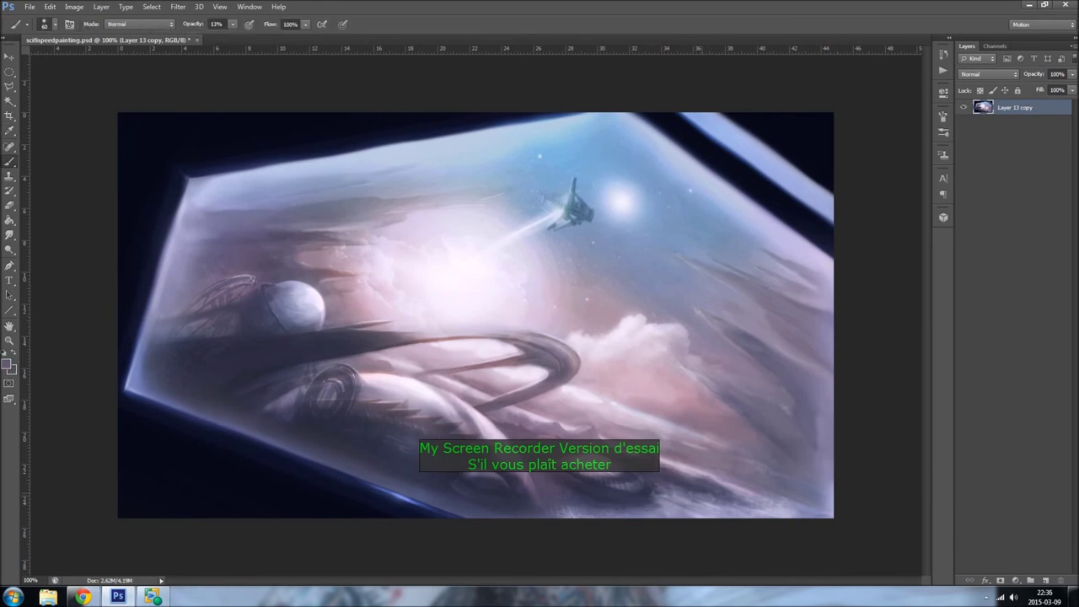
# Step: Mirror the painting horizontally, add faint darkening strokes to the clouds, and pick a sky lavender
pyautogui.hotkey('ctrl', 'shift', 'h')
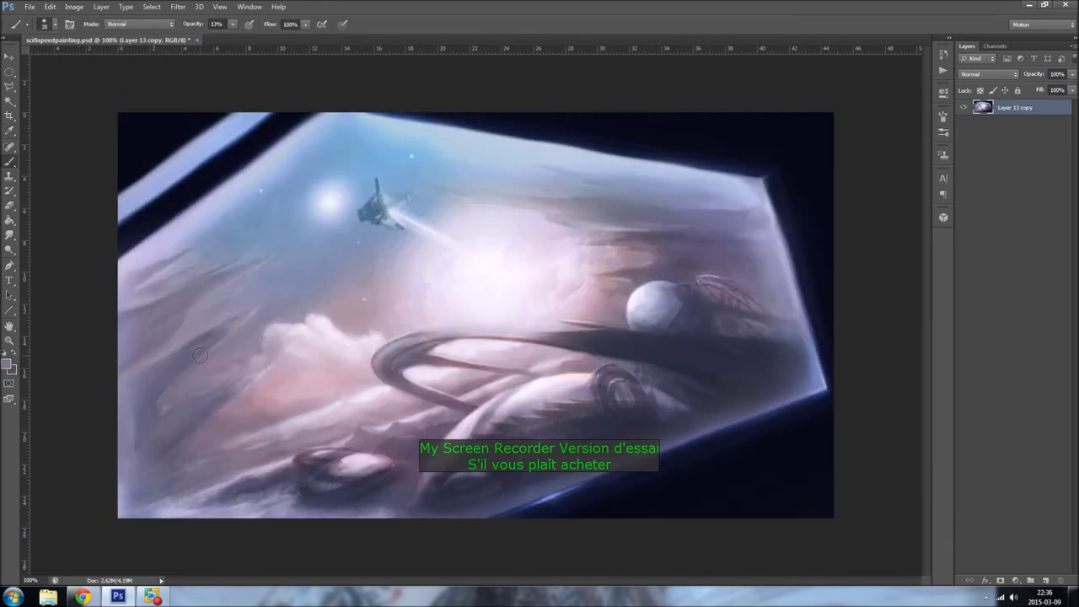
pyautogui.press('[')
pyautogui.press('[')
pyautogui.press('[')
pyautogui.moveTo(242, 418)
pyautogui.mouseDown()
pyautogui.moveTo(328, 410)
pyautogui.moveTo(242, 421)
pyautogui.mouseUp()
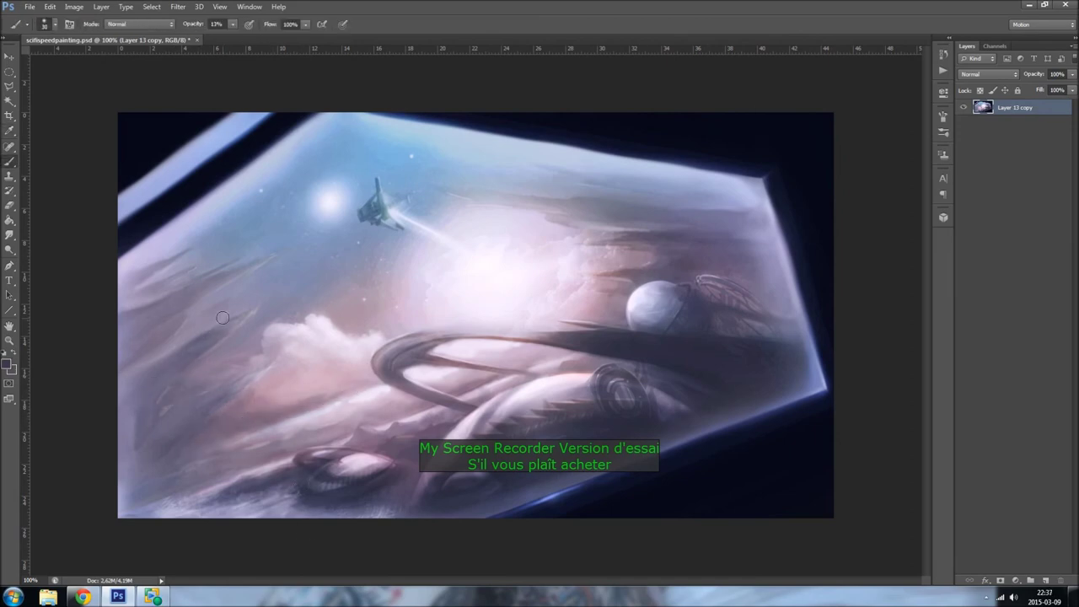
pyautogui.press('5')
pyautogui.press('5')
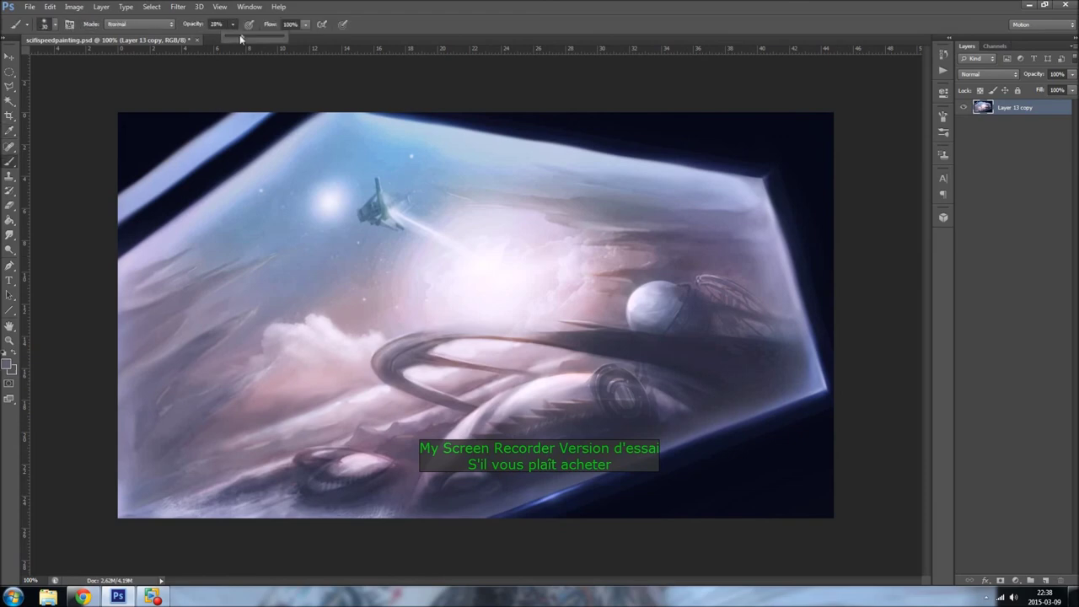
pyautogui.keyDown('alt'); pyautogui.click(266, 165); pyautogui.keyUp('alt')
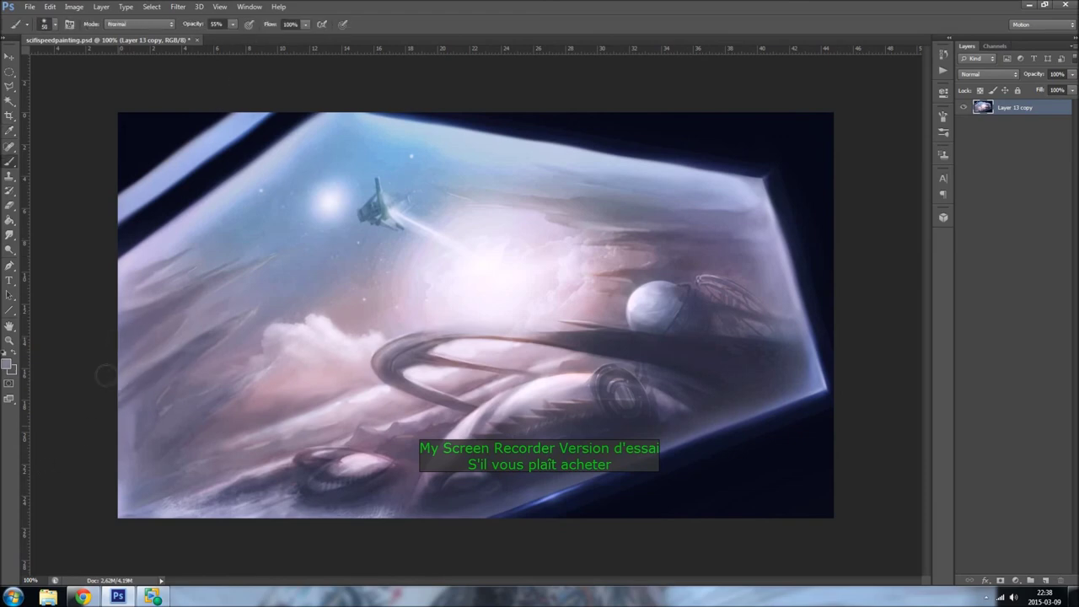
# Step: Set a size-15 brush at 5% opacity and mirror the painting back horizontally
pyautogui.press(']')
pyautogui.press(']')
pyautogui.press(']')
pyautogui.press('[')
pyautogui.press('[')
pyautogui.press('[')
pyautogui.press('0')
pyautogui.press('5')
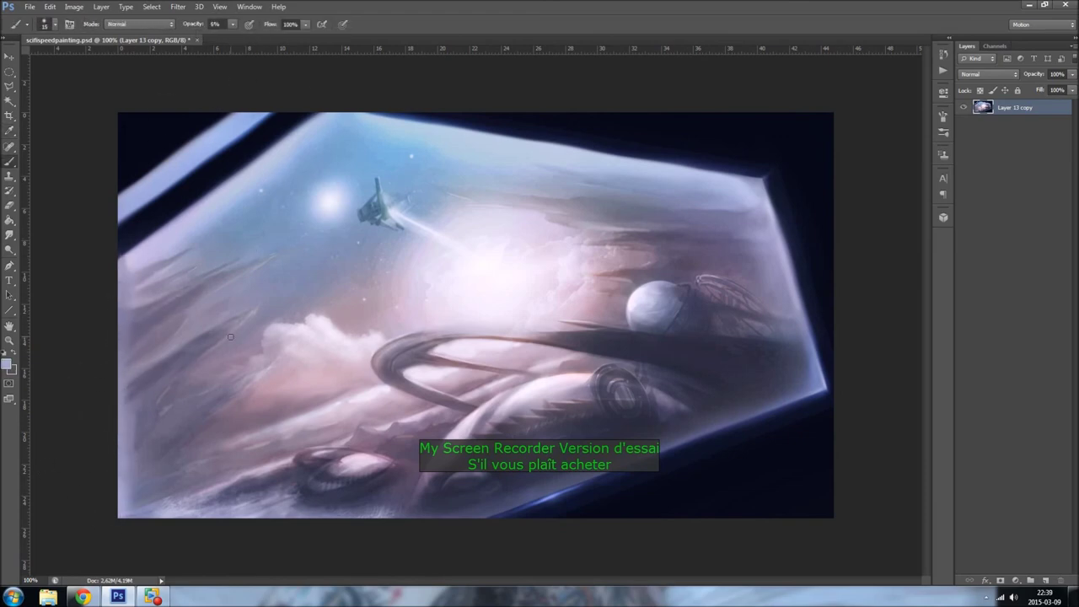
pyautogui.hotkey('ctrl', 'shift', 'h')
pyautogui.hotkey('ctrl', 'shift', 'h')
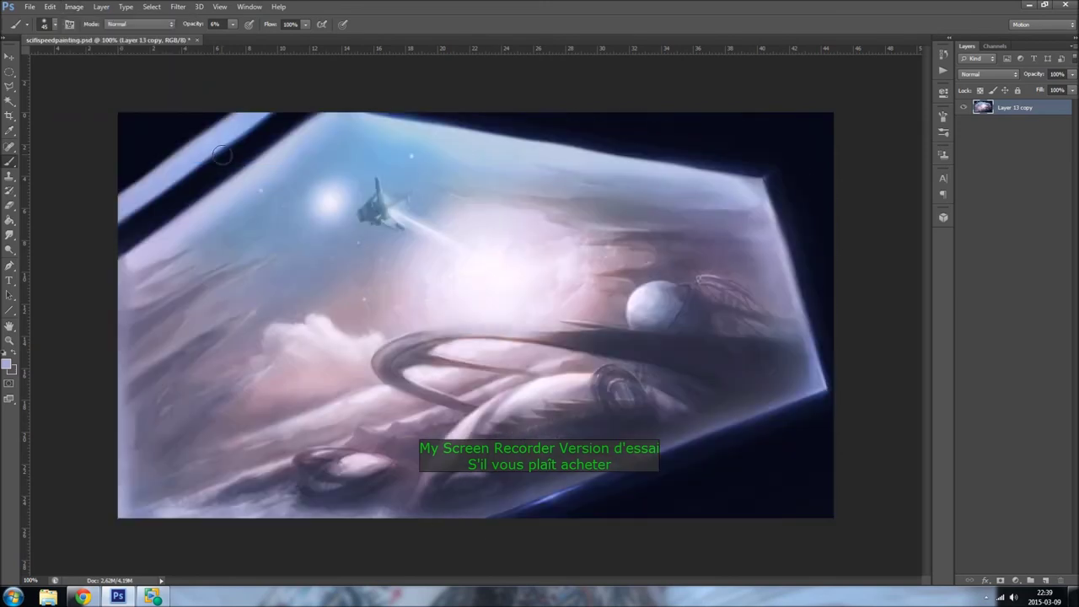